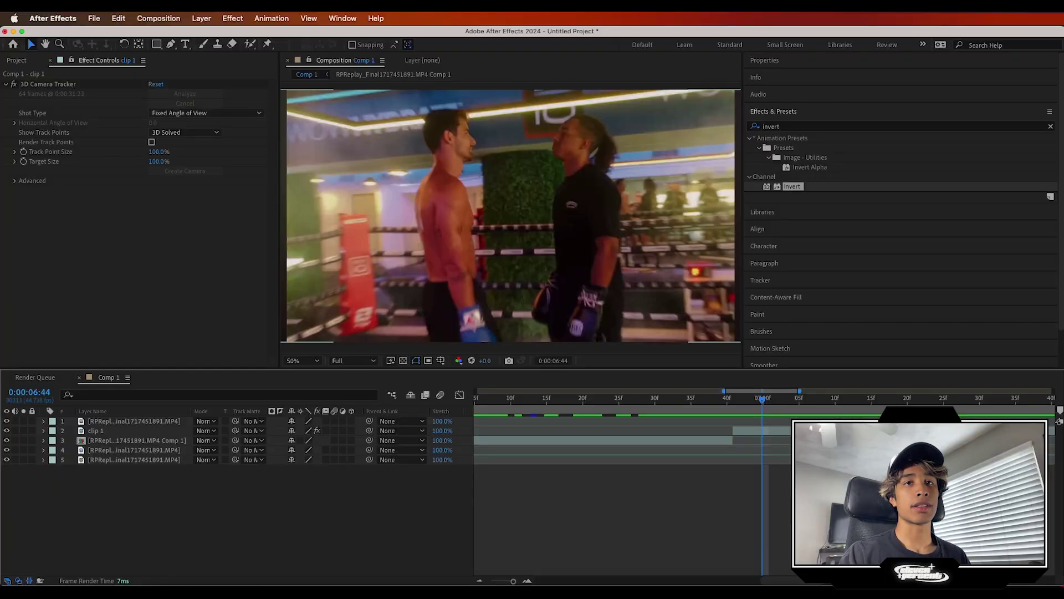
Move the playhead to 0:00:06:43, near the start of clip 1, and duplicate the clip 1 layer
drag(760, 399, 552, 404)
scroll(551, 405, left, 3)
click(580, 402)
key(equal)
click(650, 432)
scroll(652, 433, right, 2)
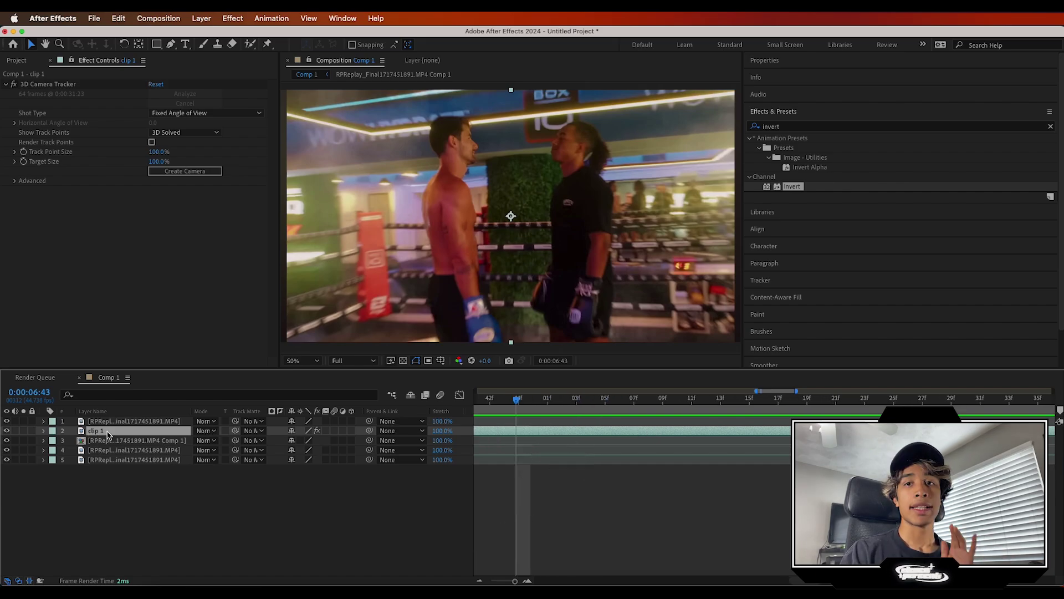
key(super+d)
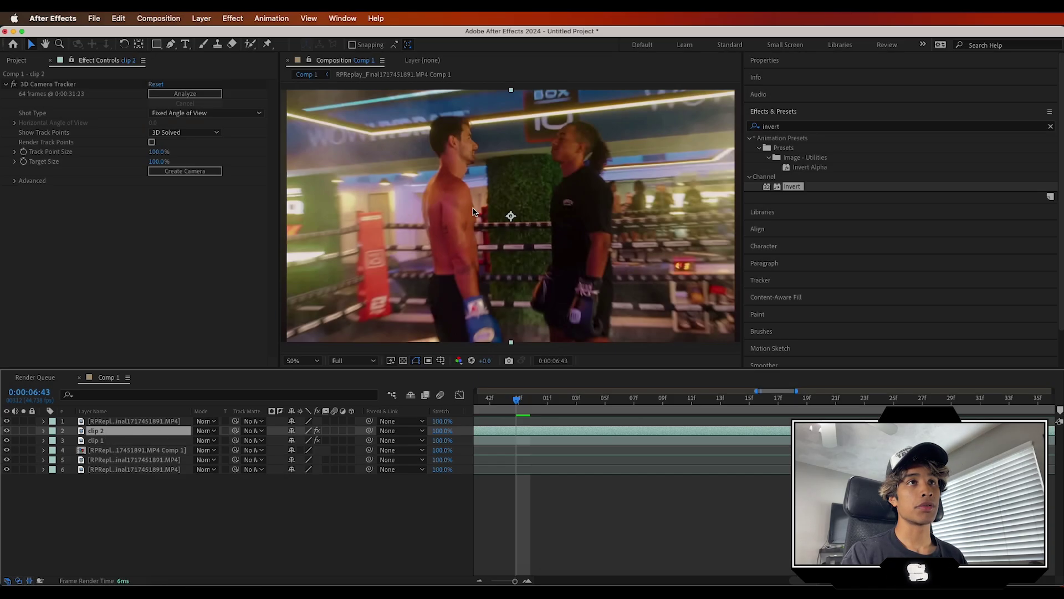
Open the clip 2 layer on its own and mark both boxers as foreground with the Roto Brush tool
double_click(105, 431)
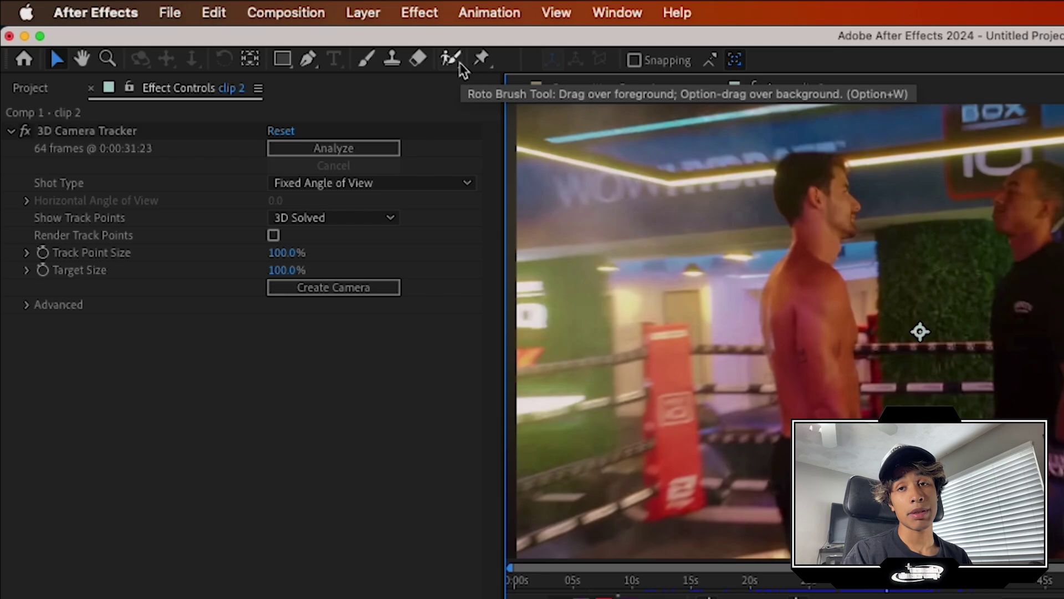
click(451, 59)
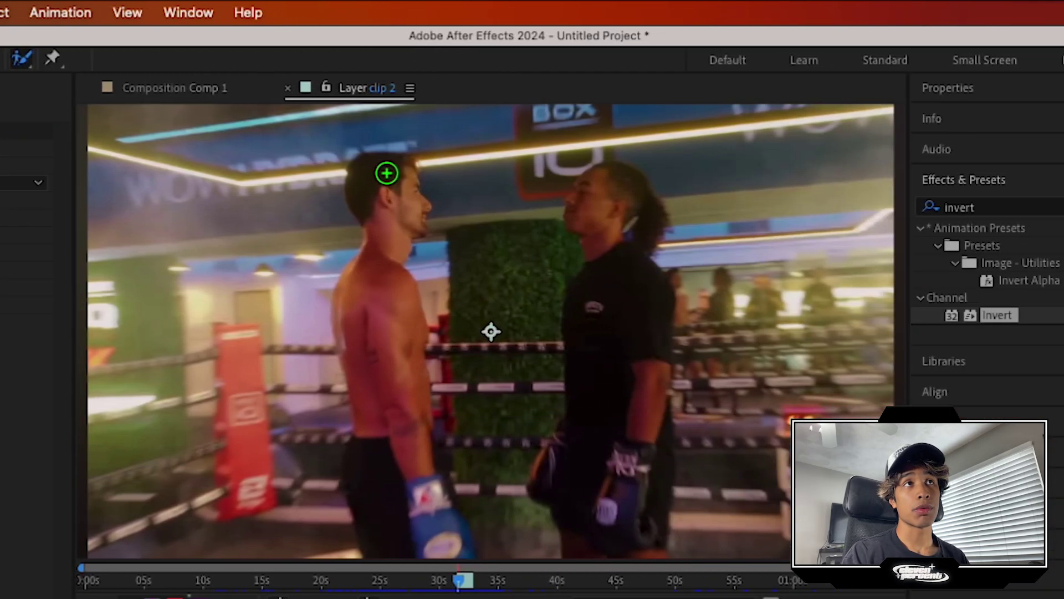
mouse_move(384, 172)
mouse_down()
mouse_move(371, 374)
mouse_move(415, 516)
mouse_up()
drag(610, 200, 638, 411)
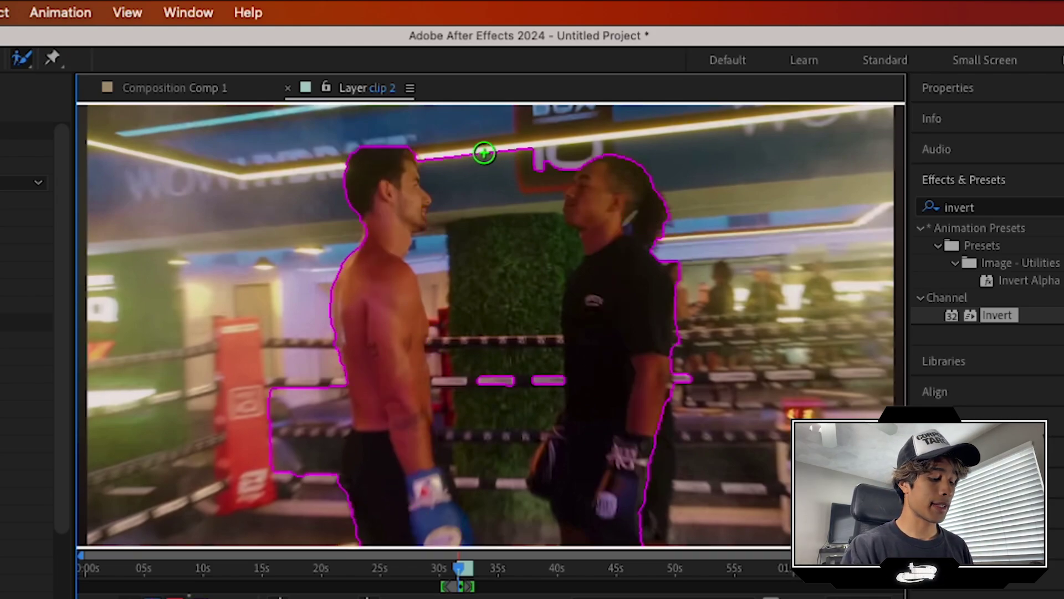
Subtract the background between and beside the two boxers from the Roto Brush selection
mouse_move(483, 144)
mouse_down()
mouse_move(495, 310)
mouse_move(495, 571)
mouse_up()
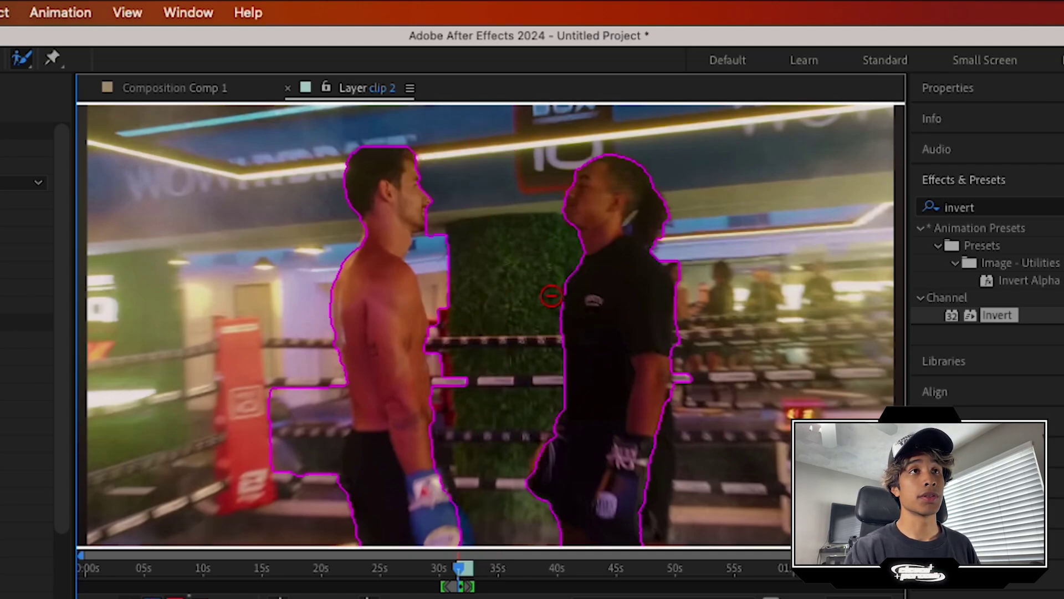
mouse_move(470, 240)
mouse_down()
mouse_move(462, 356)
mouse_move(463, 394)
mouse_up()
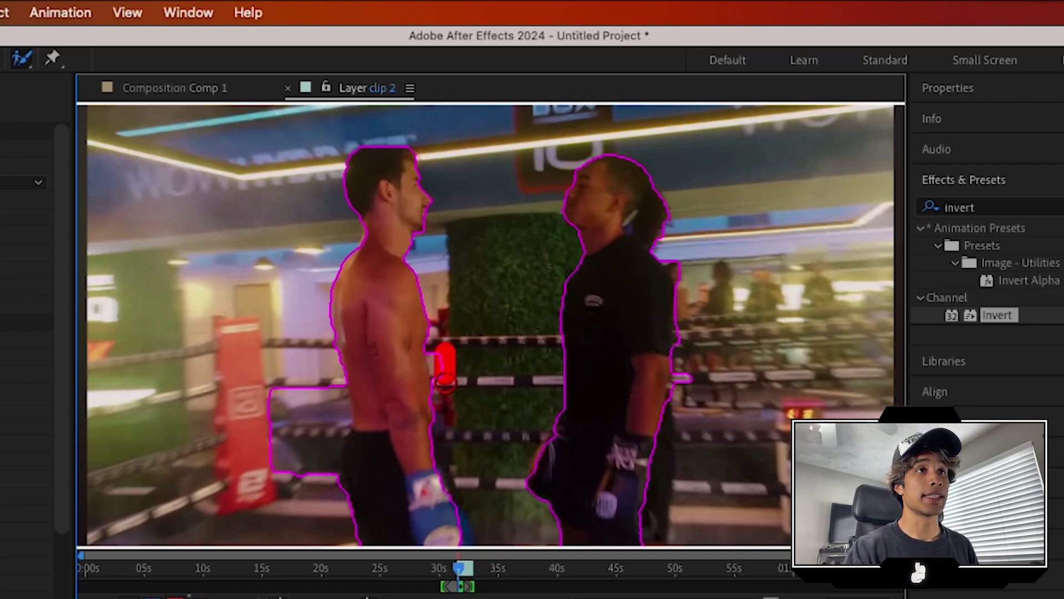
drag(305, 366, 304, 490)
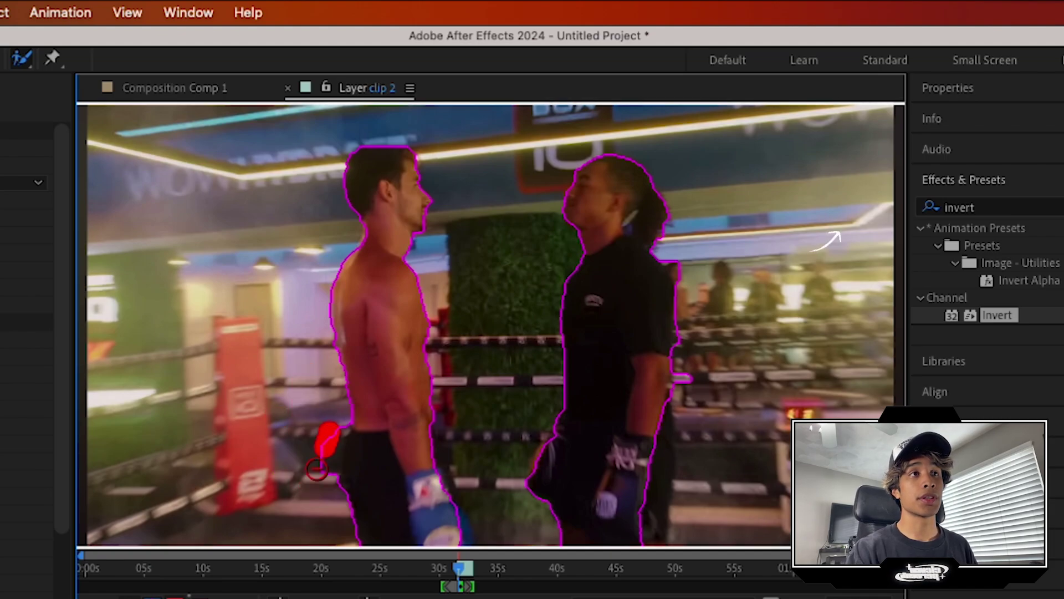
drag(705, 351, 705, 403)
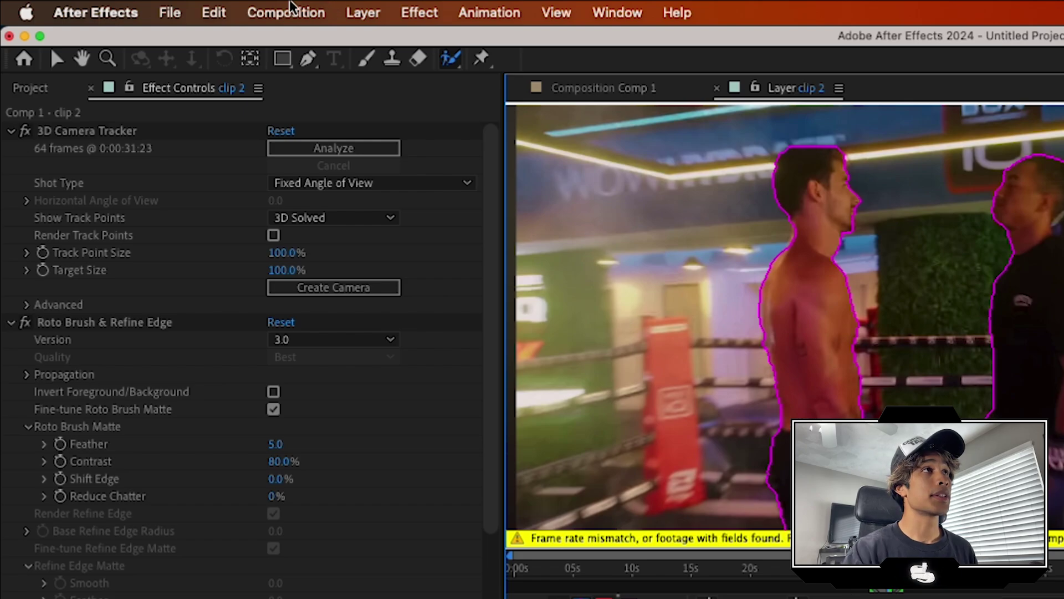
Set Comp 1's frame rate to 44.738 frames per second to match the footage
click(292, 8)
click(313, 77)
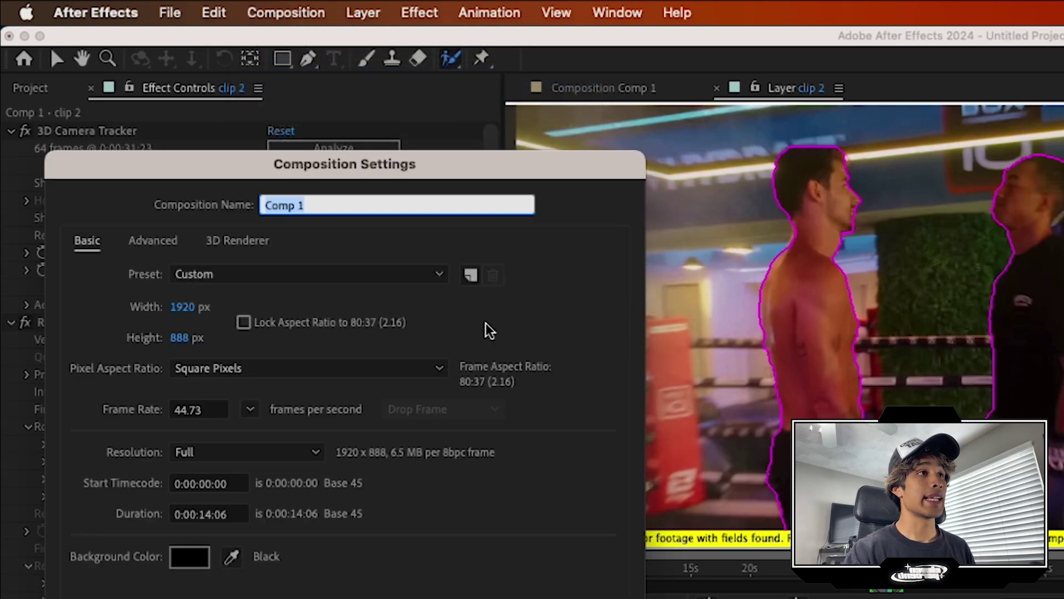
click(216, 406)
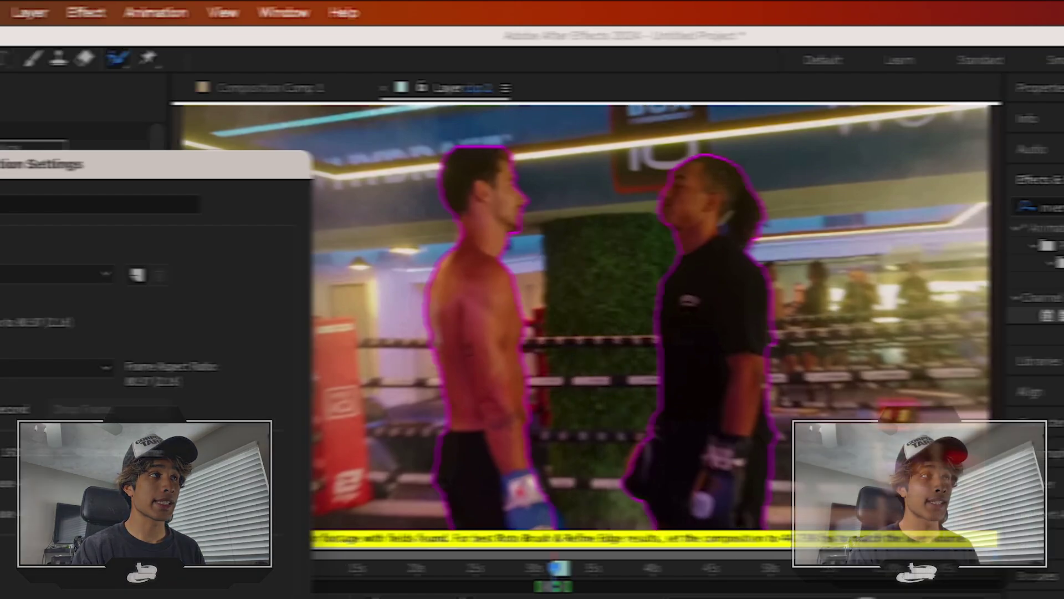
text(44.738)
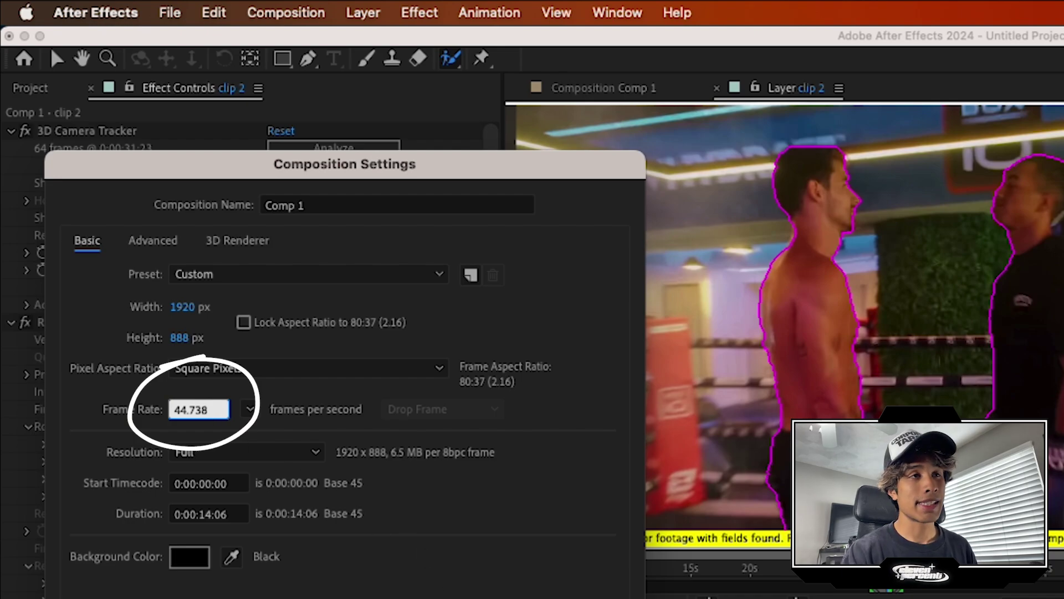
key(Return)
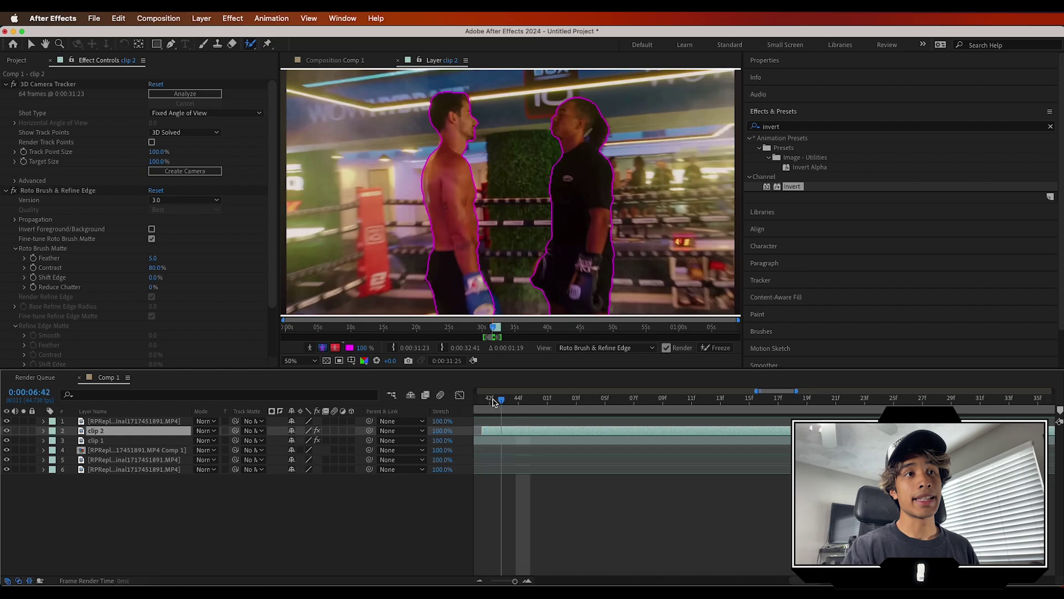
Propagate the Roto Brush matte through the clip, freeze it, and return to Comp 1 at 0:00:07:16
drag(518, 406, 619, 402)
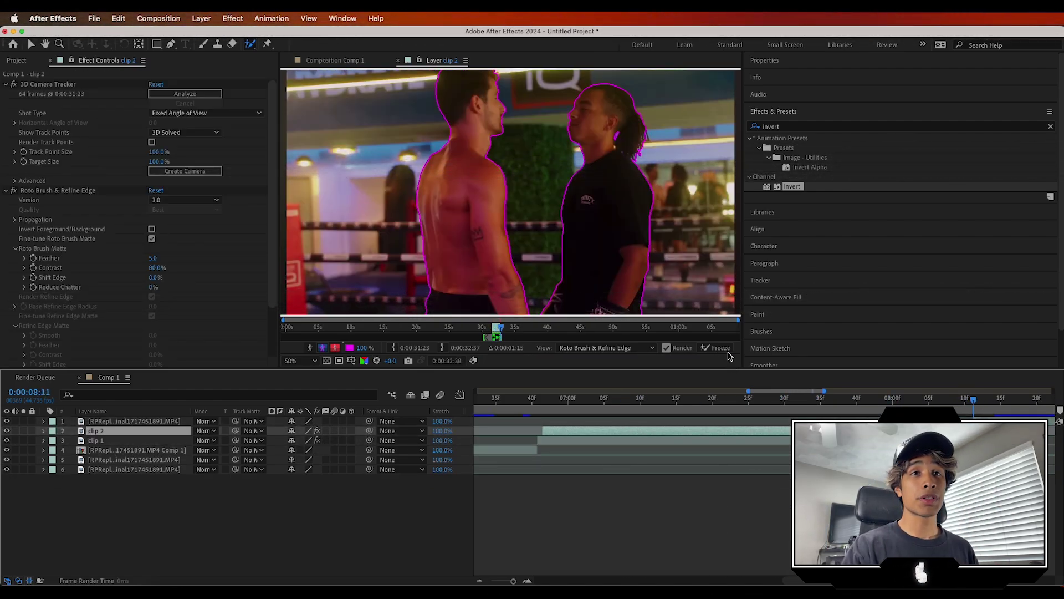
click(721, 349)
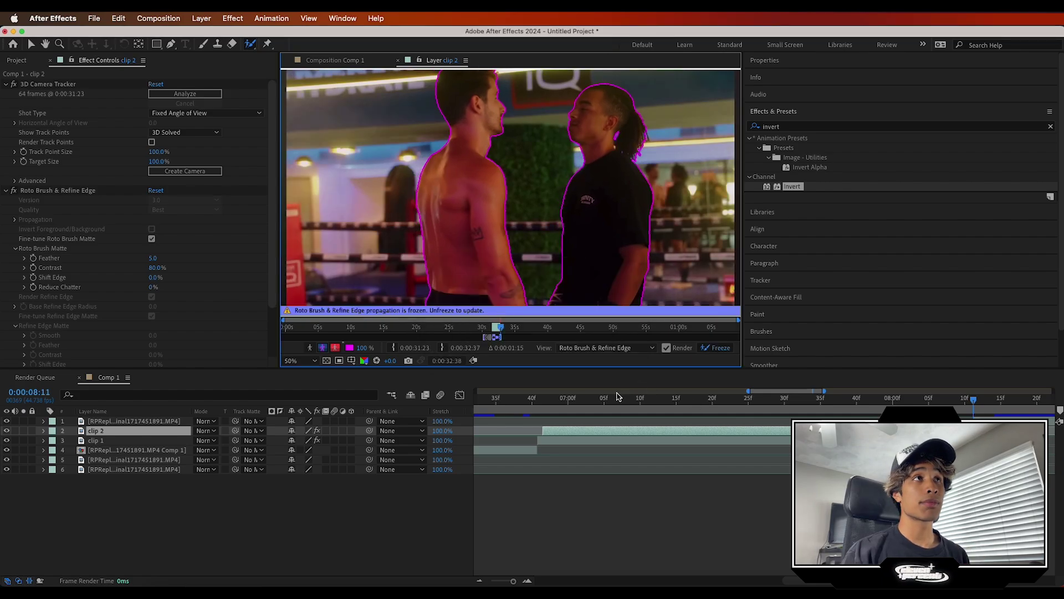
click(328, 61)
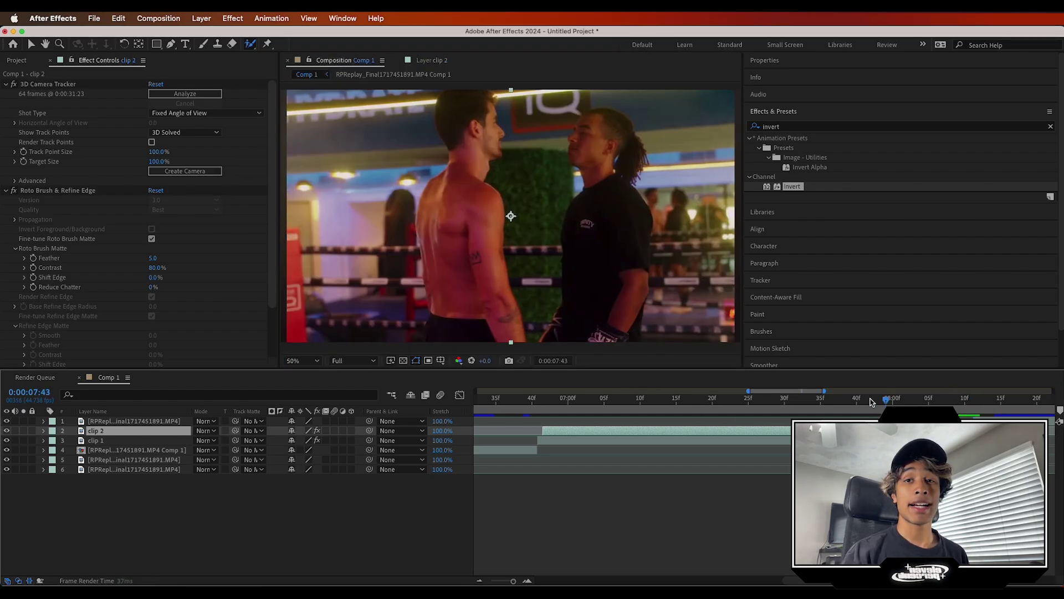
click(692, 416)
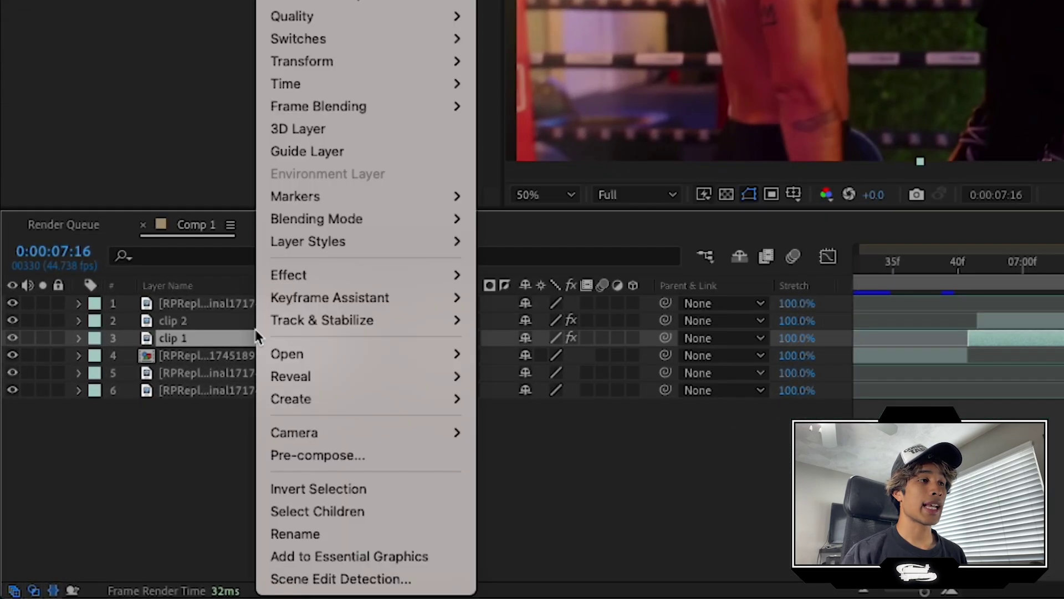
Give the clip 2 layer a Blue label and rename it as roto 1
right_click(141, 439)
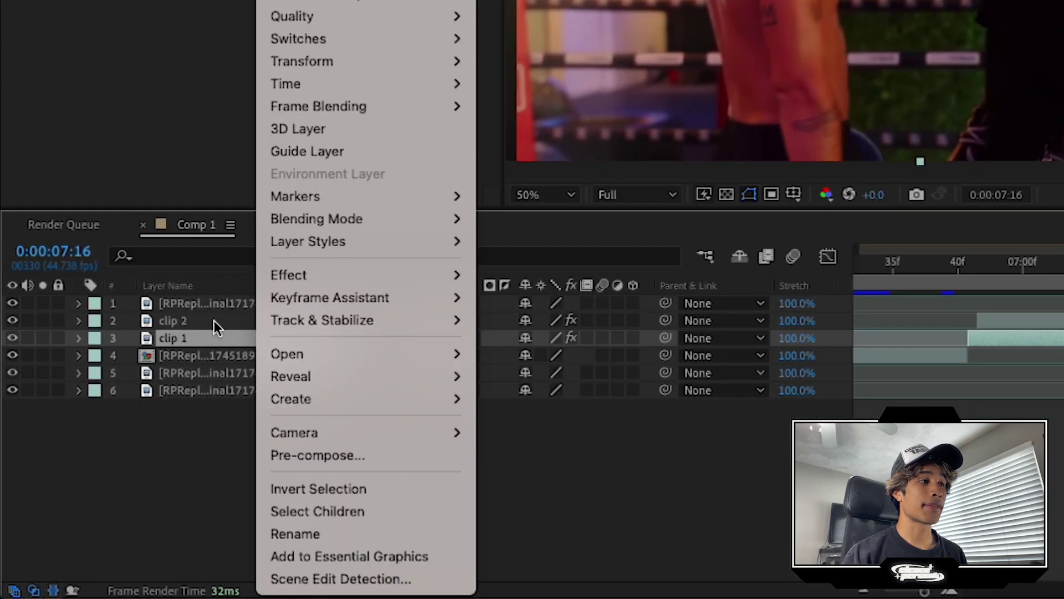
click(95, 321)
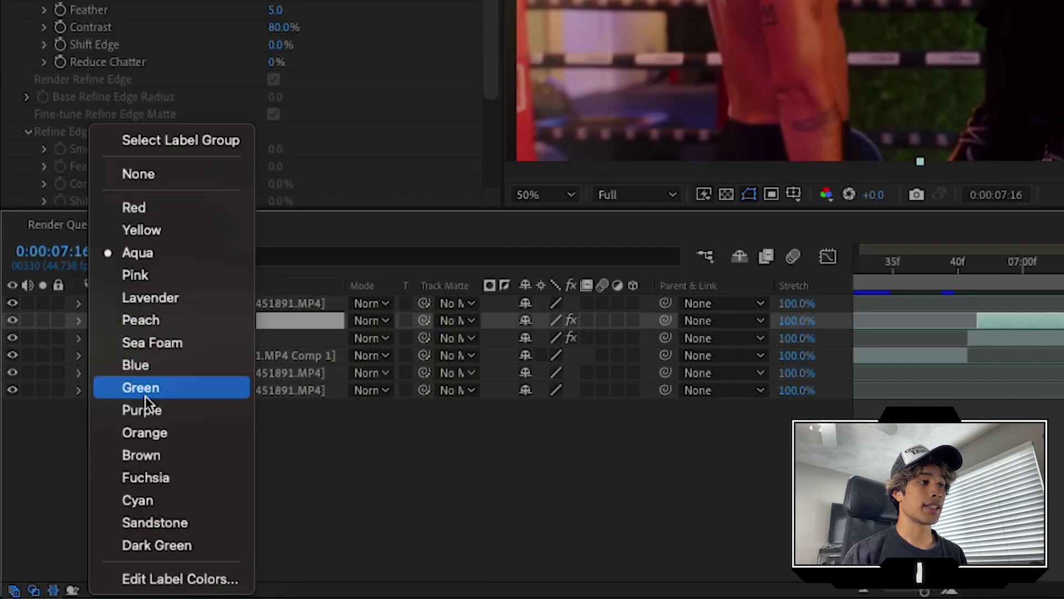
click(143, 366)
click(268, 475)
click(206, 321)
right_click(168, 321)
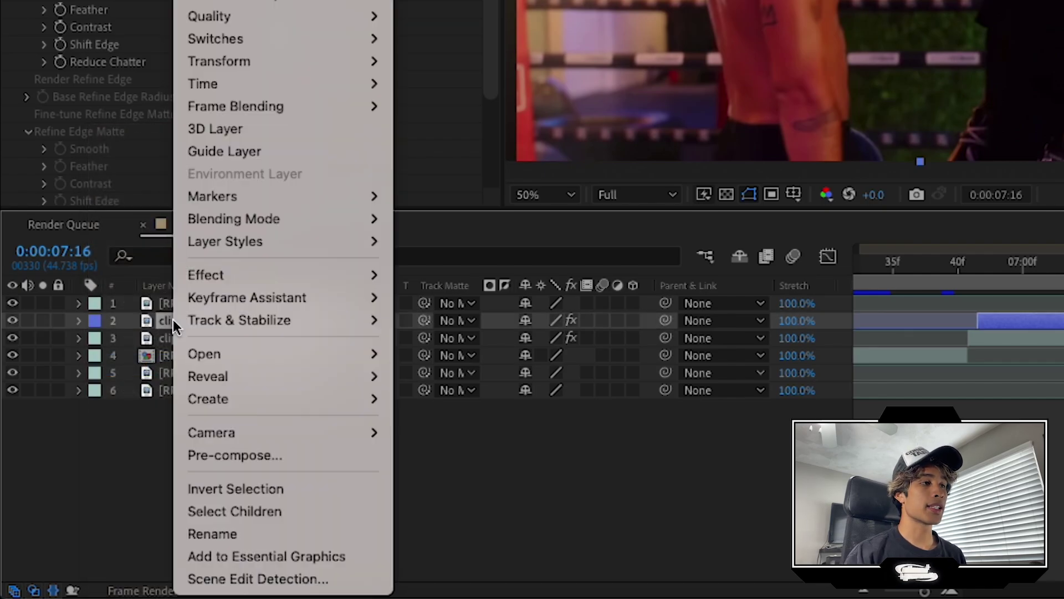
click(217, 529)
text(rt)
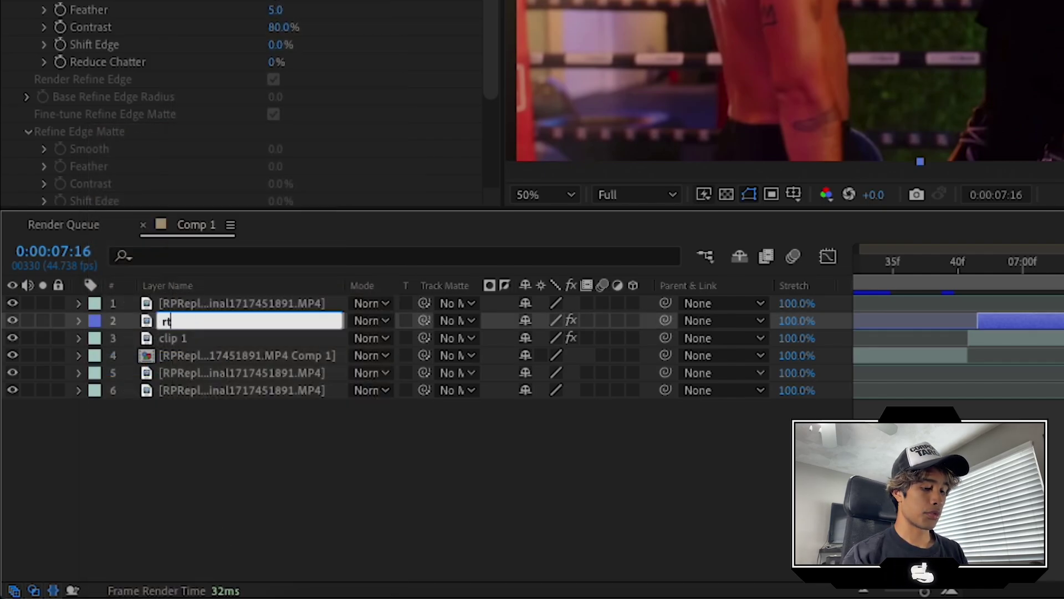
click(304, 541)
Duplicate the roto 1 layer
click(187, 307)
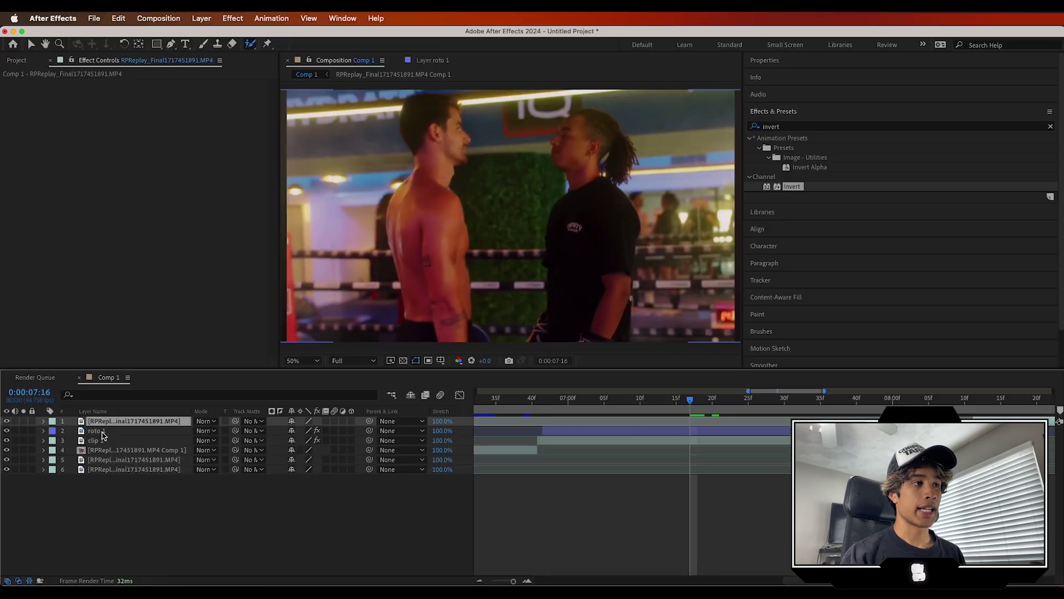
click(187, 322)
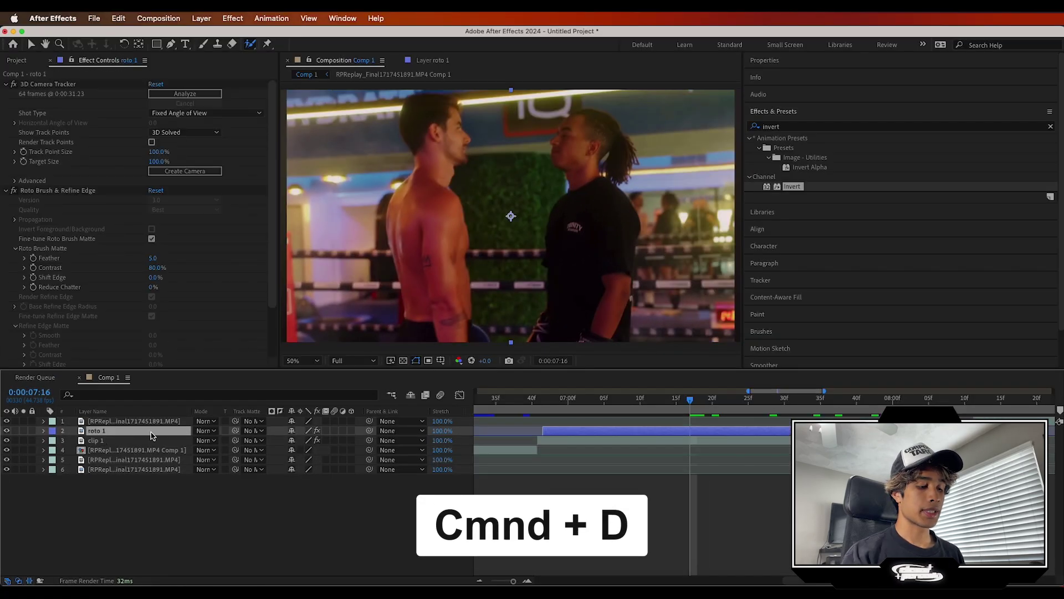
key(super+d)
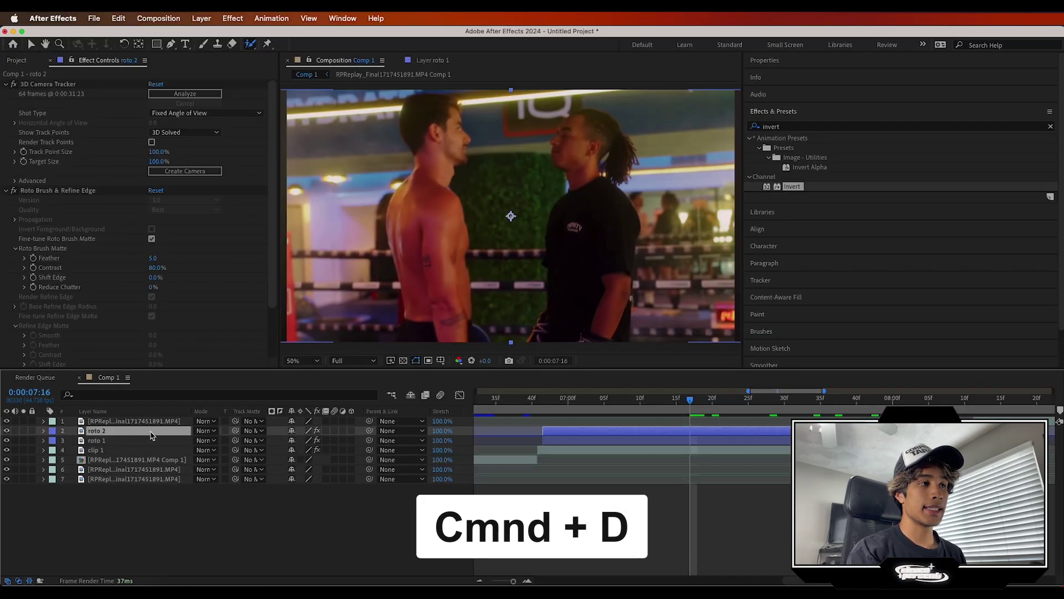
Enlarge the roto 1 layer so its figures extend beyond the outer sides of the roto 2 figures
click(122, 443)
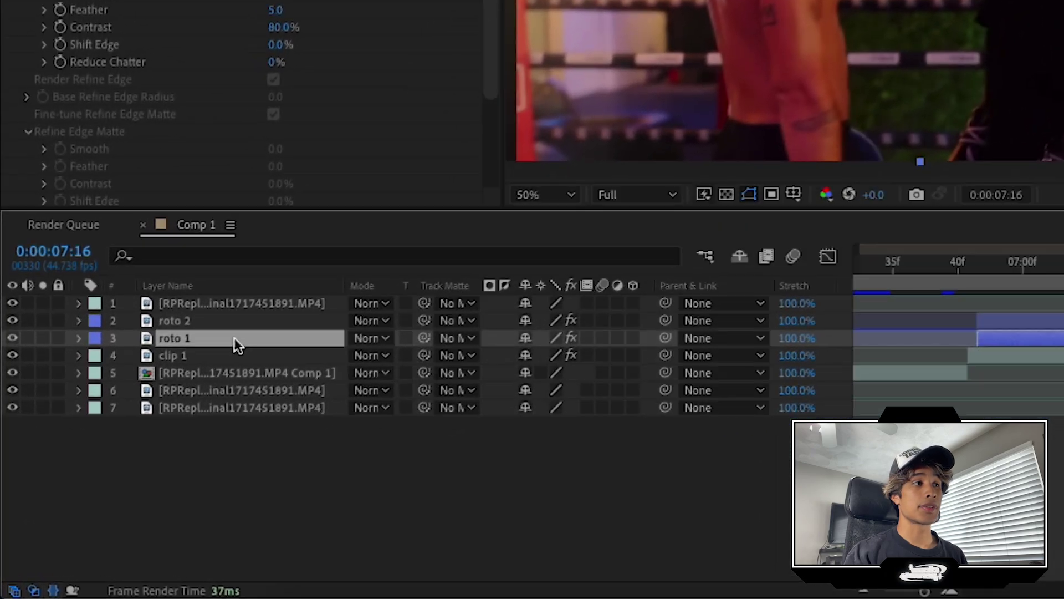
key(Return)
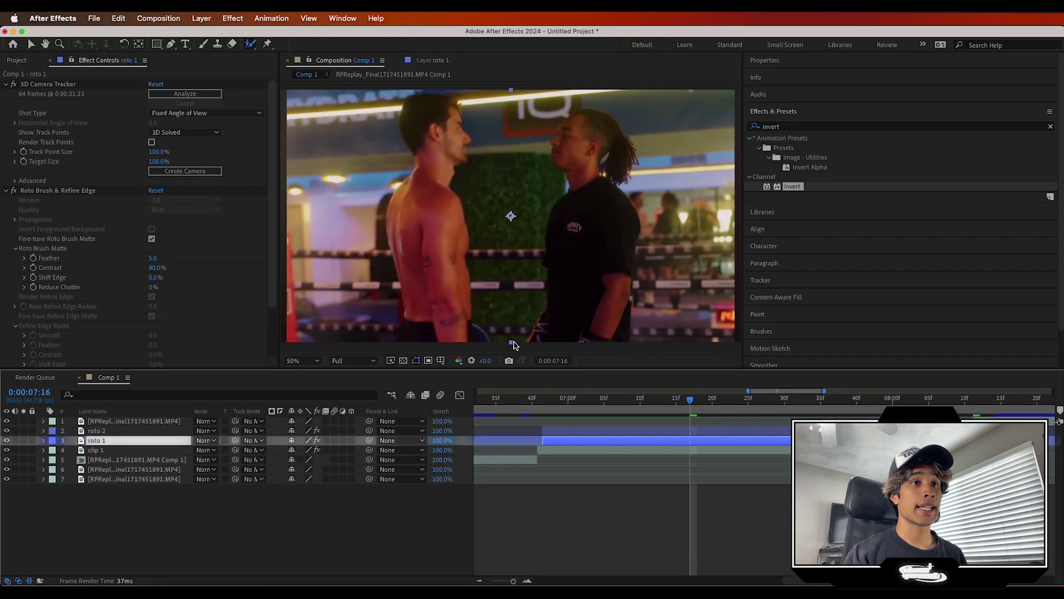
click(513, 345)
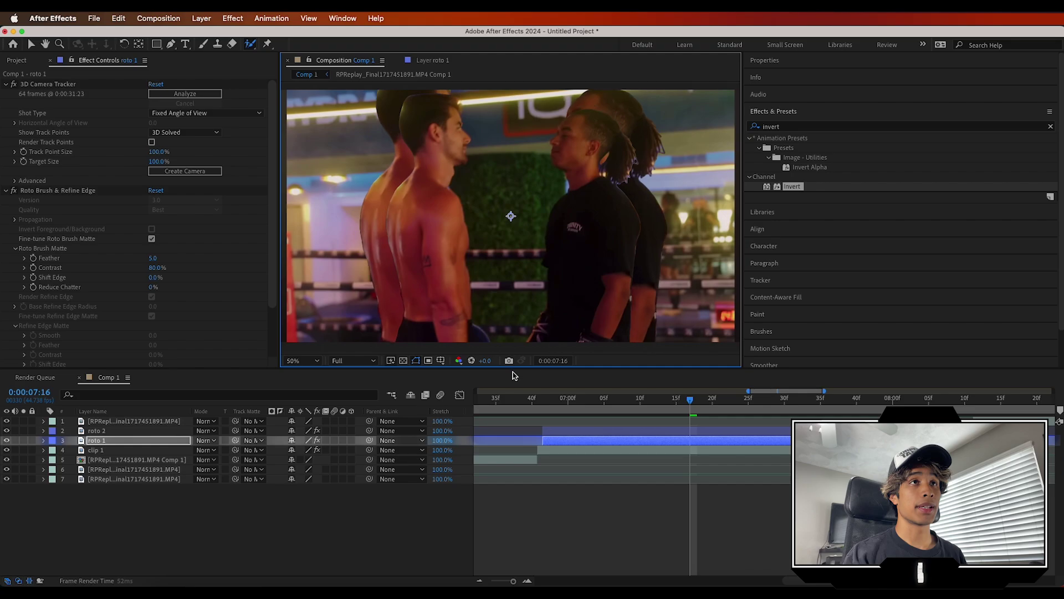
drag(513, 352, 512, 358)
drag(450, 210, 457, 219)
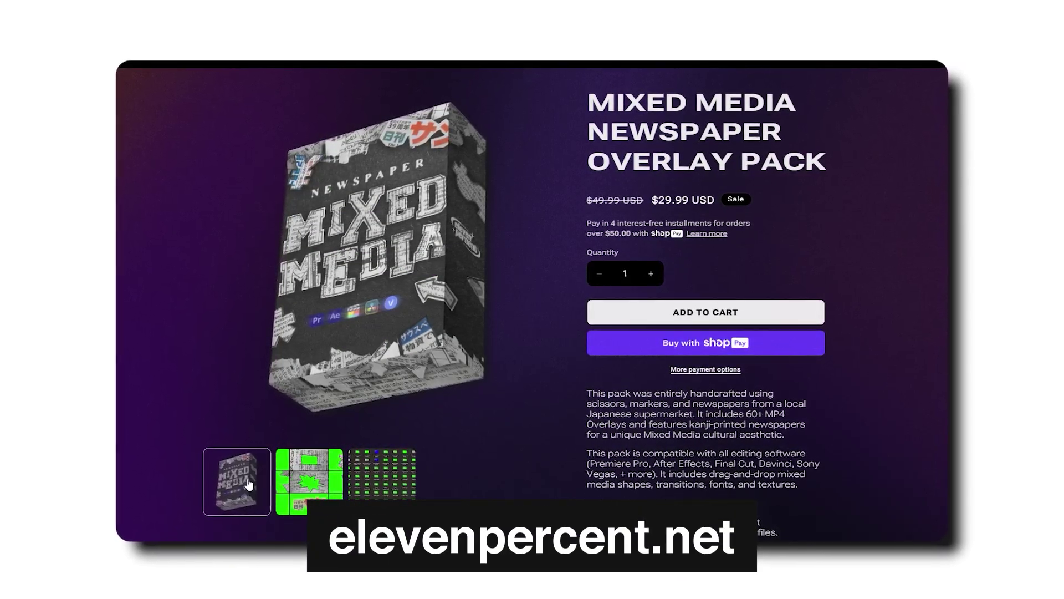
click(294, 484)
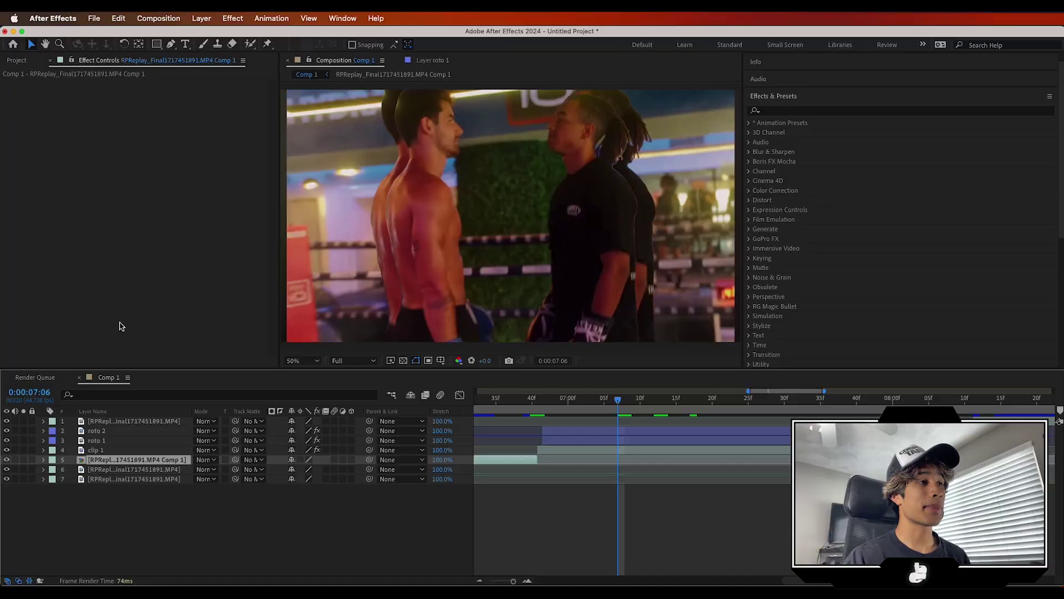
Place Mixed Media Texture.mp4 from the project between the roto 2 and roto 1 layers and resize it to cover the frame
click(16, 61)
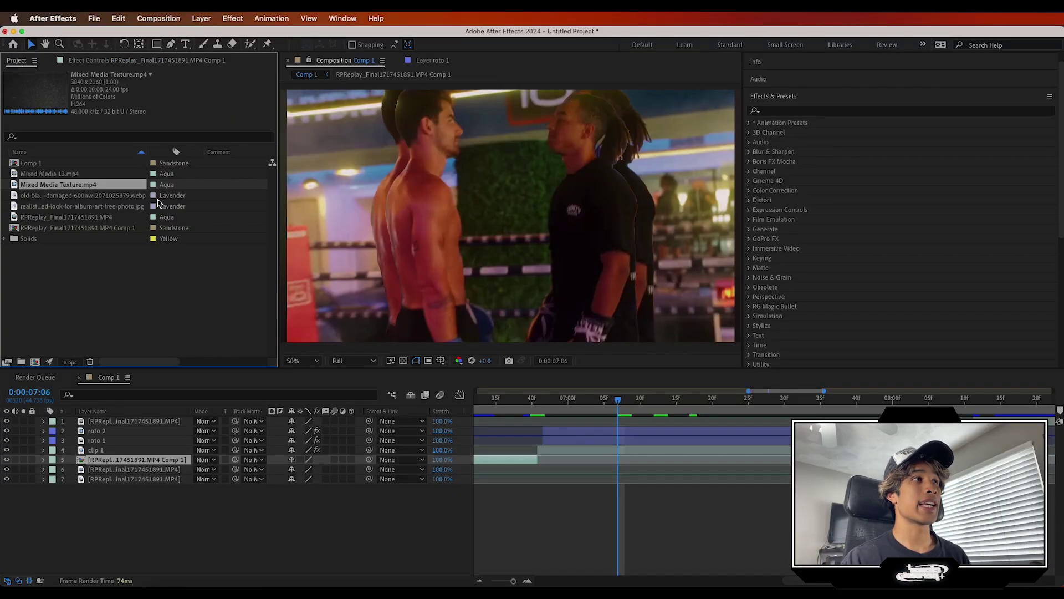
drag(441, 398, 95, 430)
key(super+z)
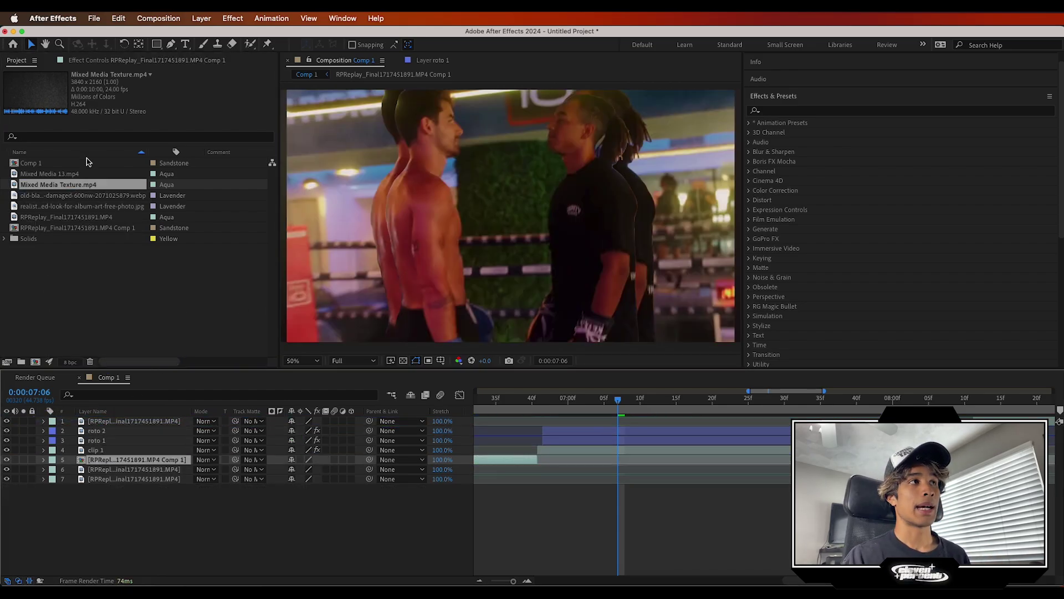
drag(79, 188, 134, 367)
drag(111, 421, 106, 435)
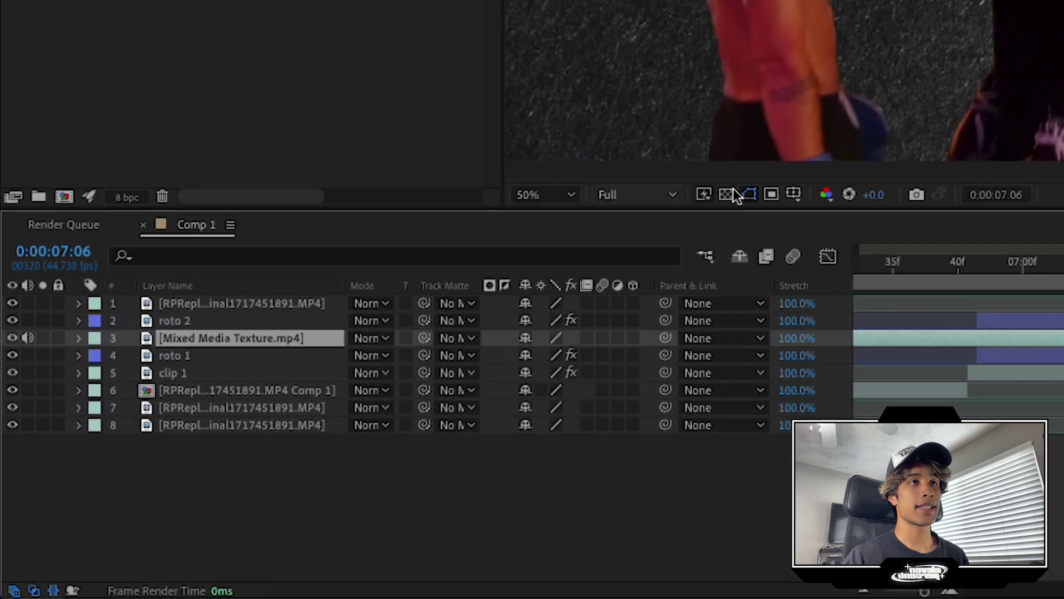
scroll(914, 141, down, 2)
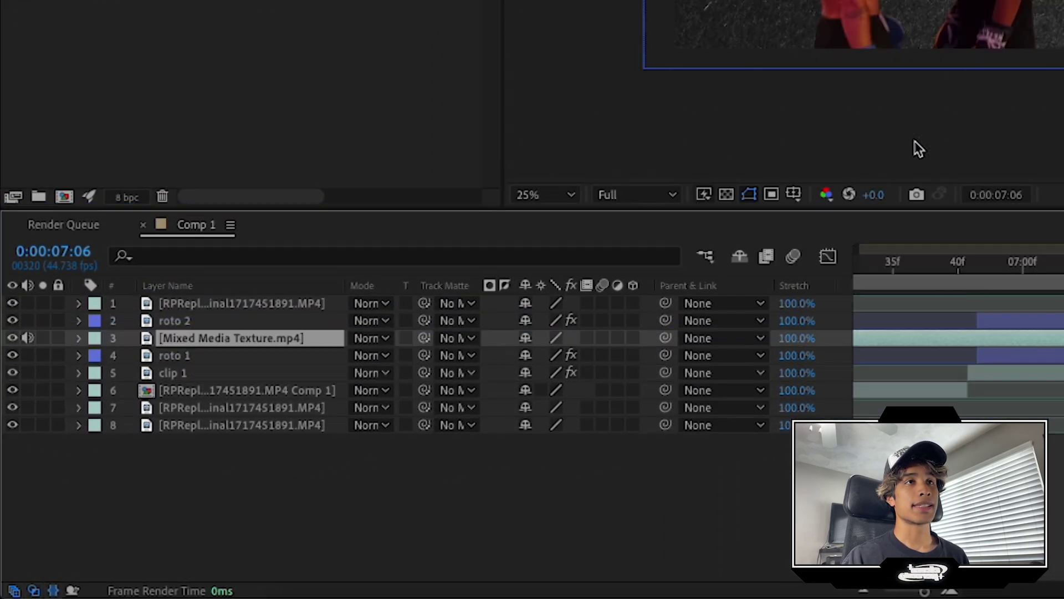
scroll(912, 19, down, 1)
drag(508, 296, 503, 259)
key(period)
key(period)
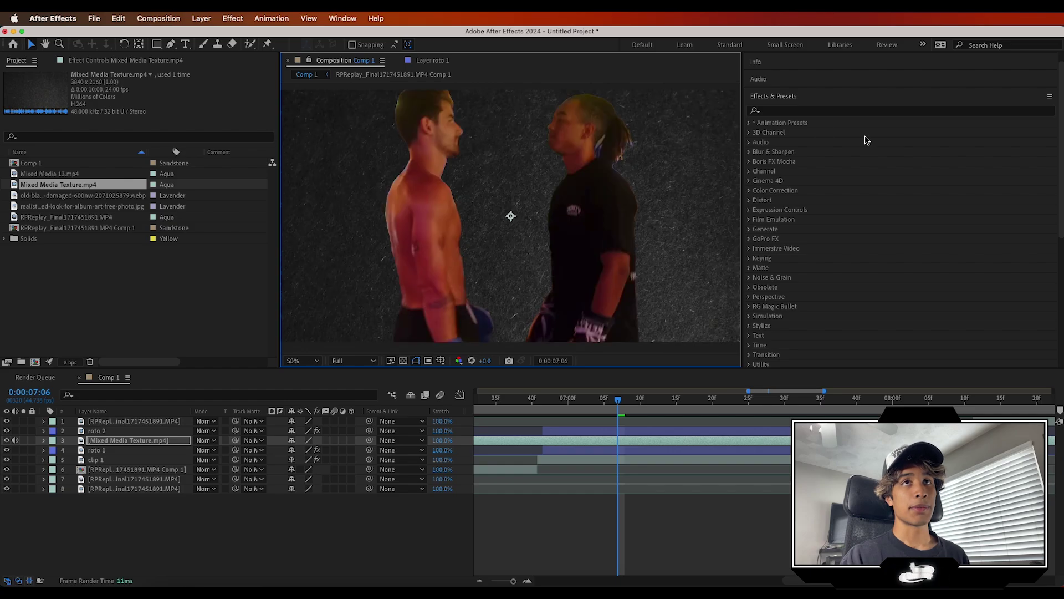
Find the Invert effect and apply it to the Mixed Media Texture.mp4 layer
click(802, 111)
text(ib)
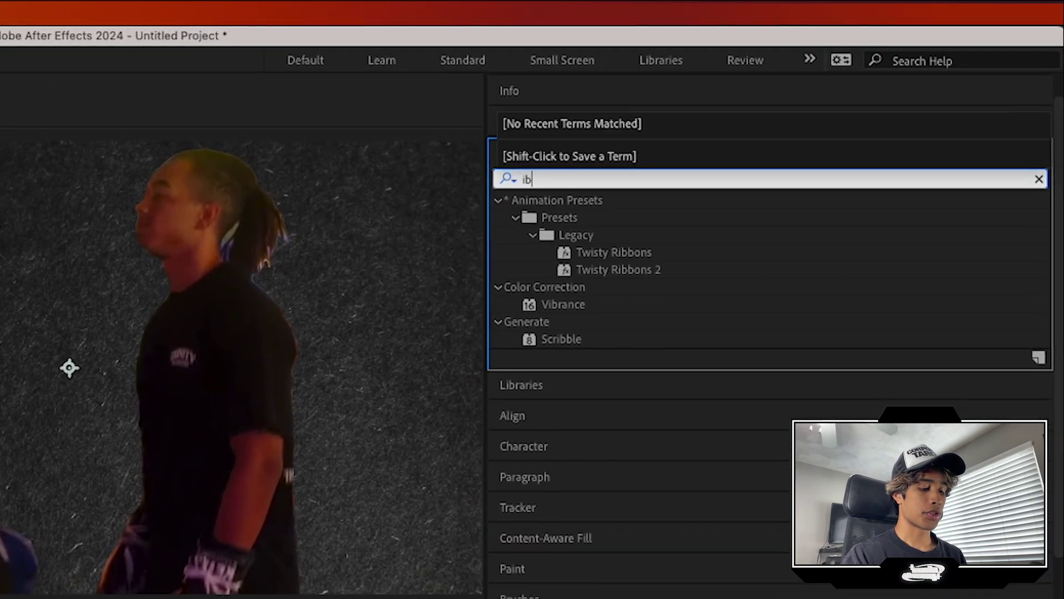
key(BackSpace)
text(nver)
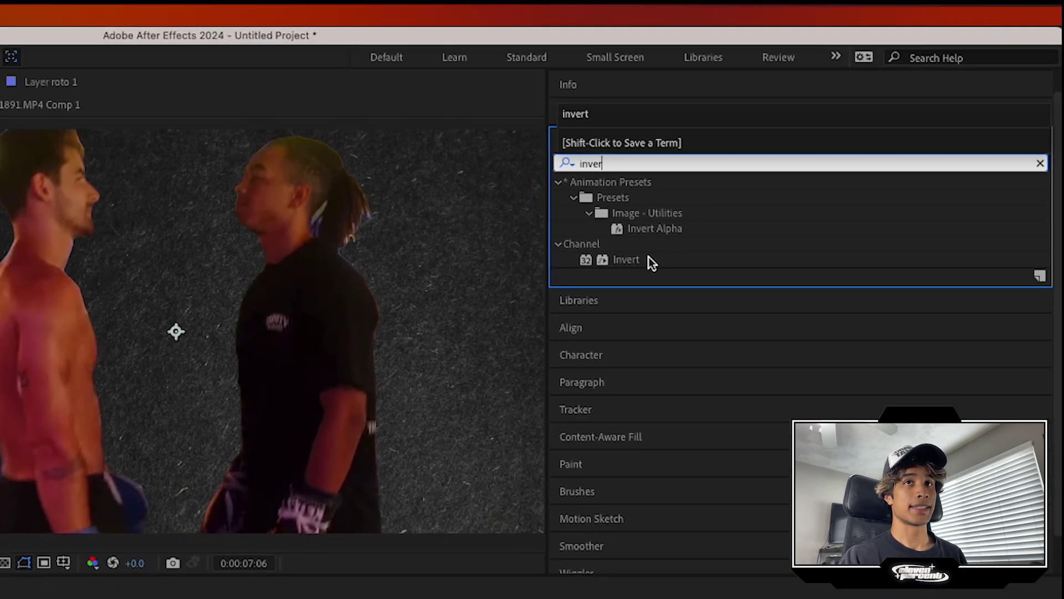
drag(648, 259, 312, 598)
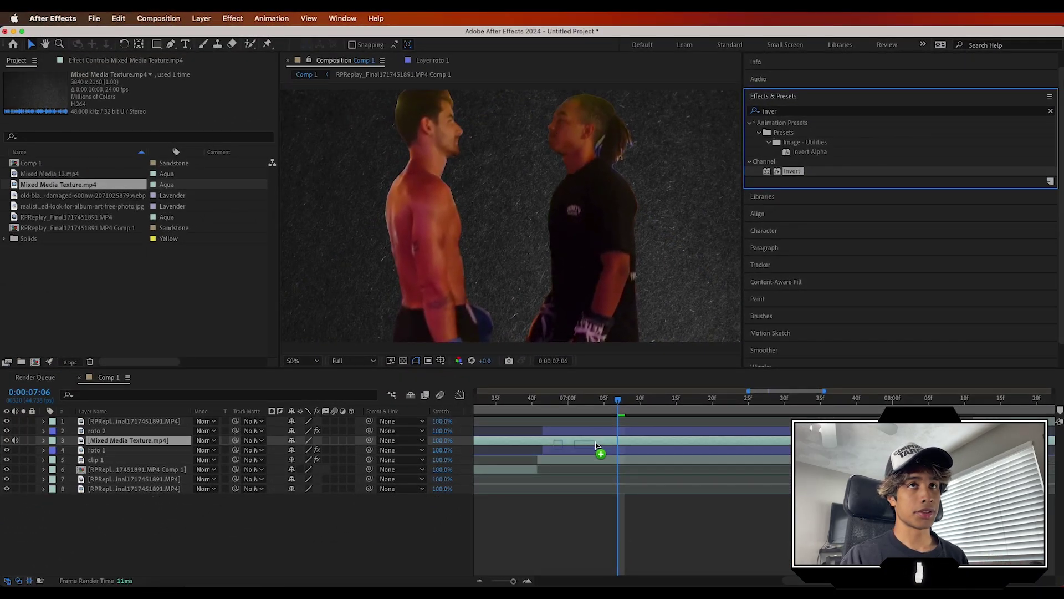
Apply Invert to the Mixed Media Texture.mp4 layer and set the roto 1 layer as its track matte
drag(596, 445, 597, 445)
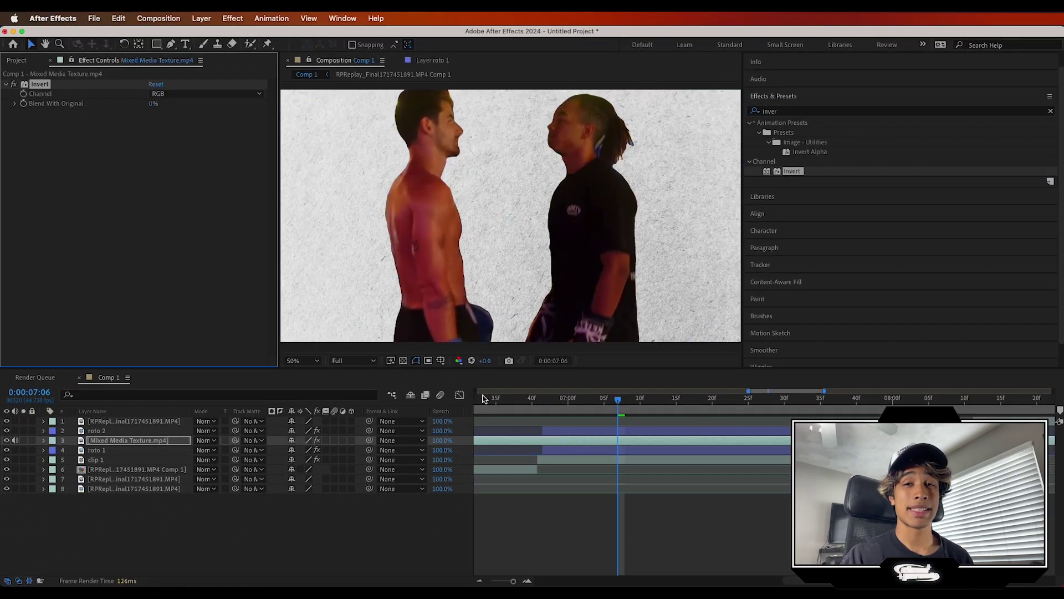
click(113, 440)
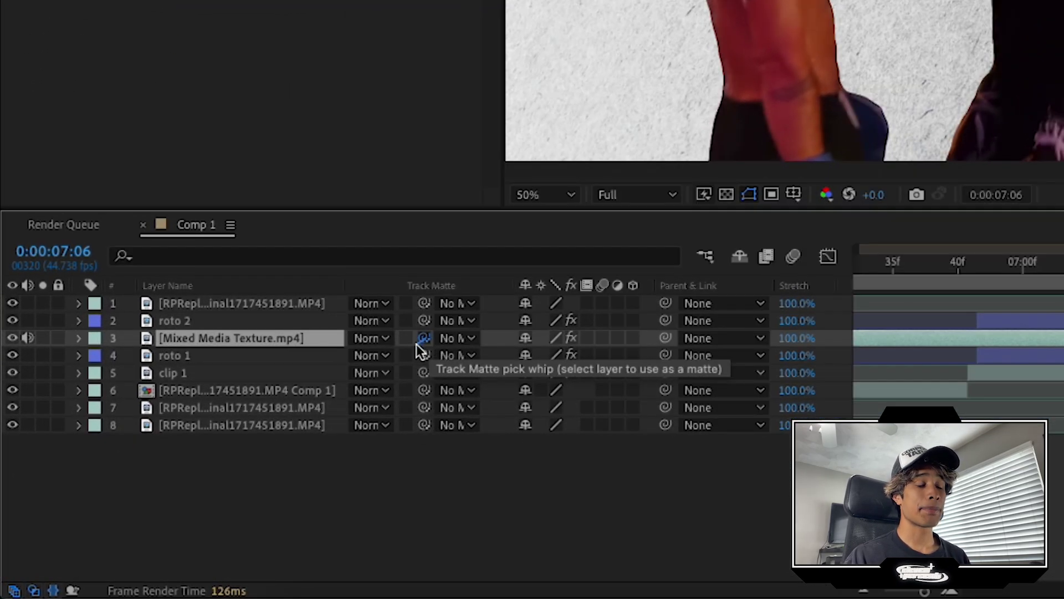
drag(417, 344, 169, 355)
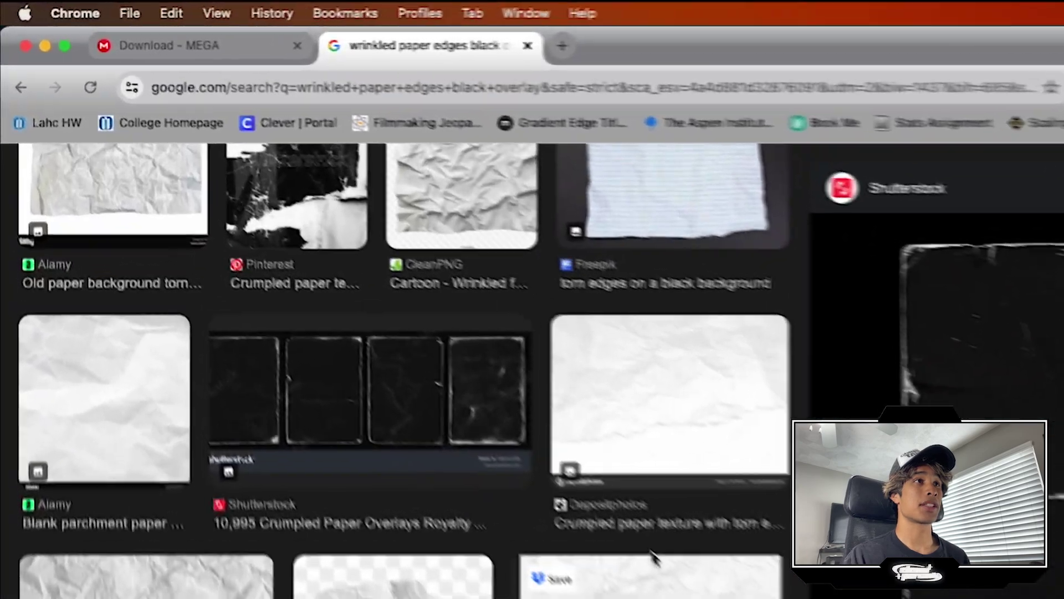
Switch to Chrome and browse the image results for "wrinkled paper edges black overlay", previewing several paper textures
scroll(154, 128, up, 5)
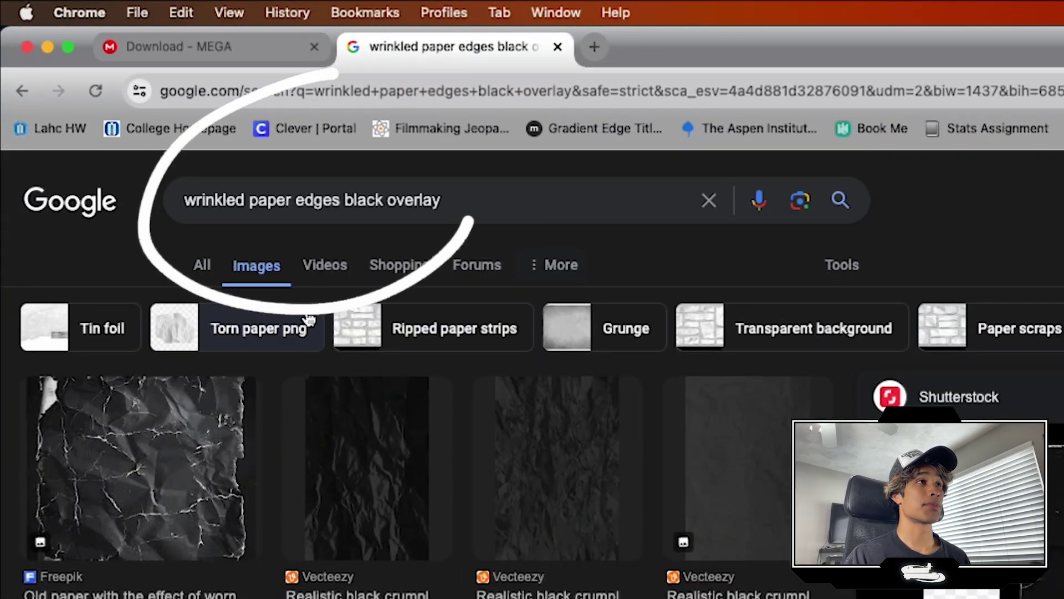
scroll(268, 516, down, 5)
click(455, 548)
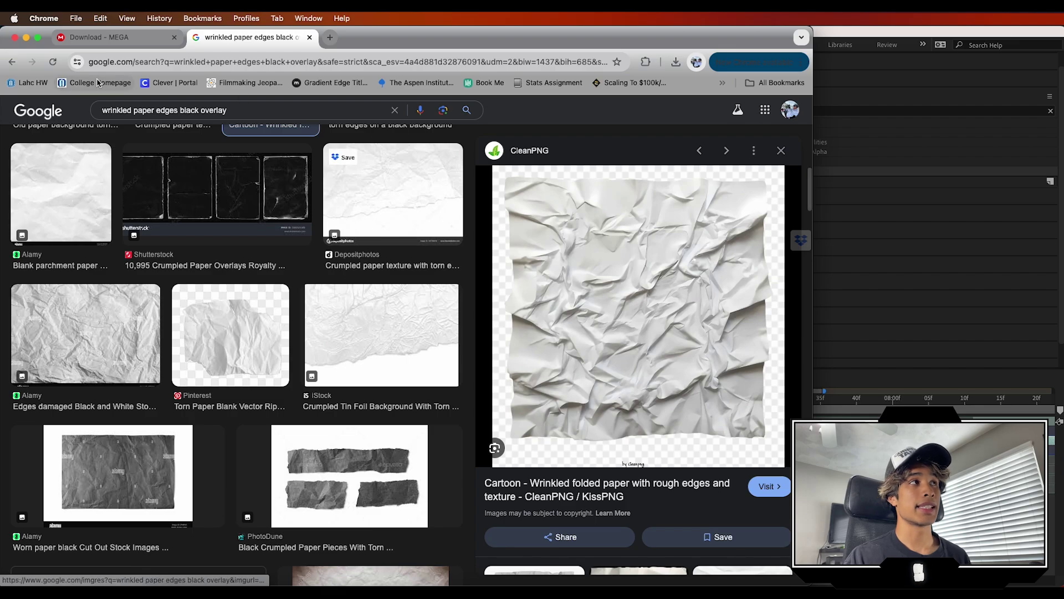
click(86, 333)
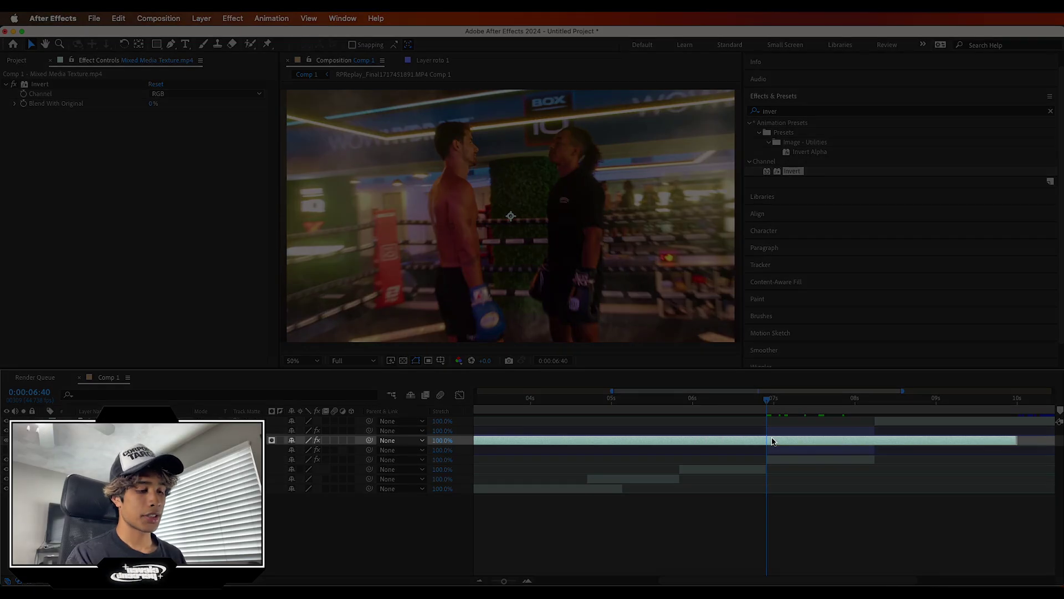
Split the Mixed Media Texture.mp4 layer at 0:00:06:40 and trim it to the time span of the face-off clip
key(super+shift+d)
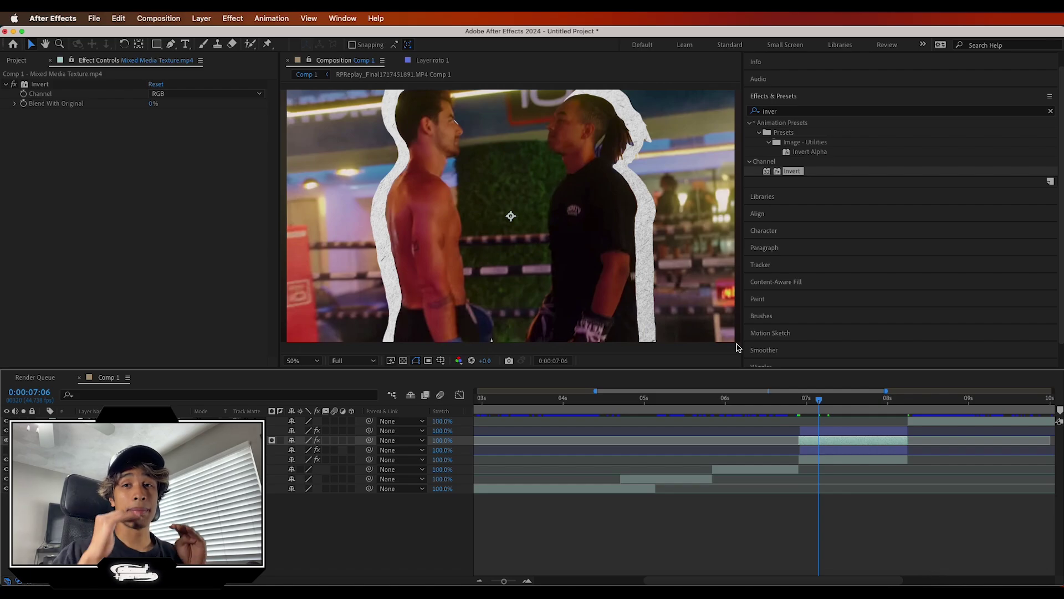
drag(821, 405, 808, 401)
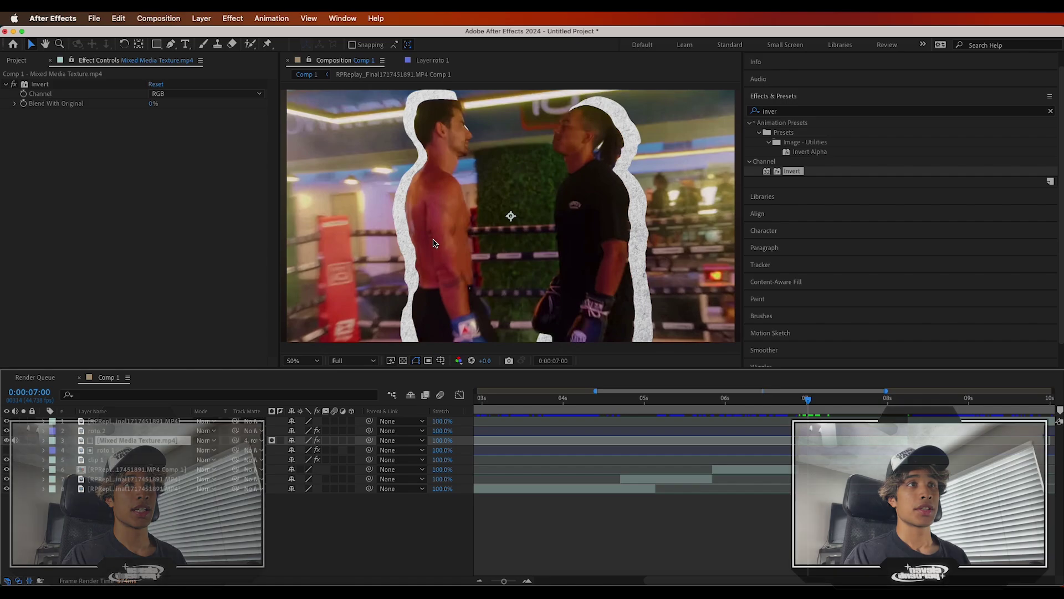
Nudge the roto 1 layer slightly left in the frame to adjust the paper outline around both figures
click(105, 450)
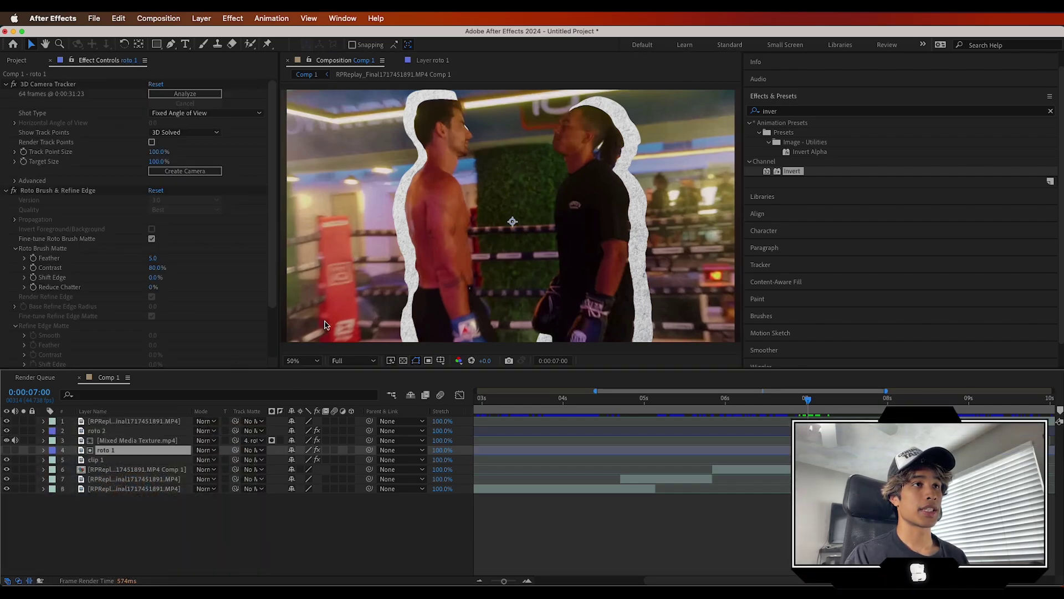
key(comma)
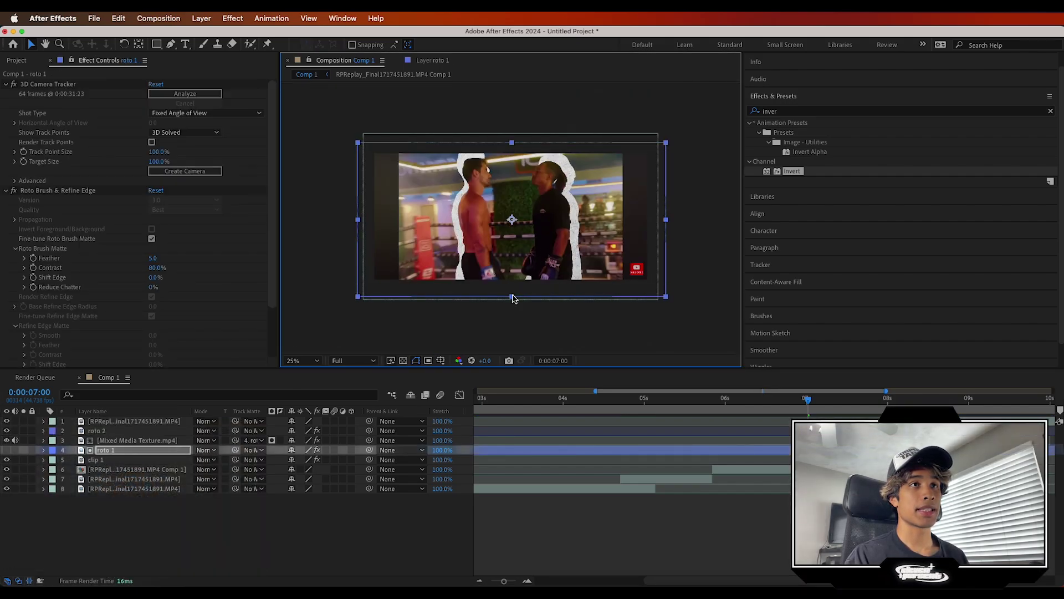
drag(580, 240, 573, 239)
key(super+z)
key(period)
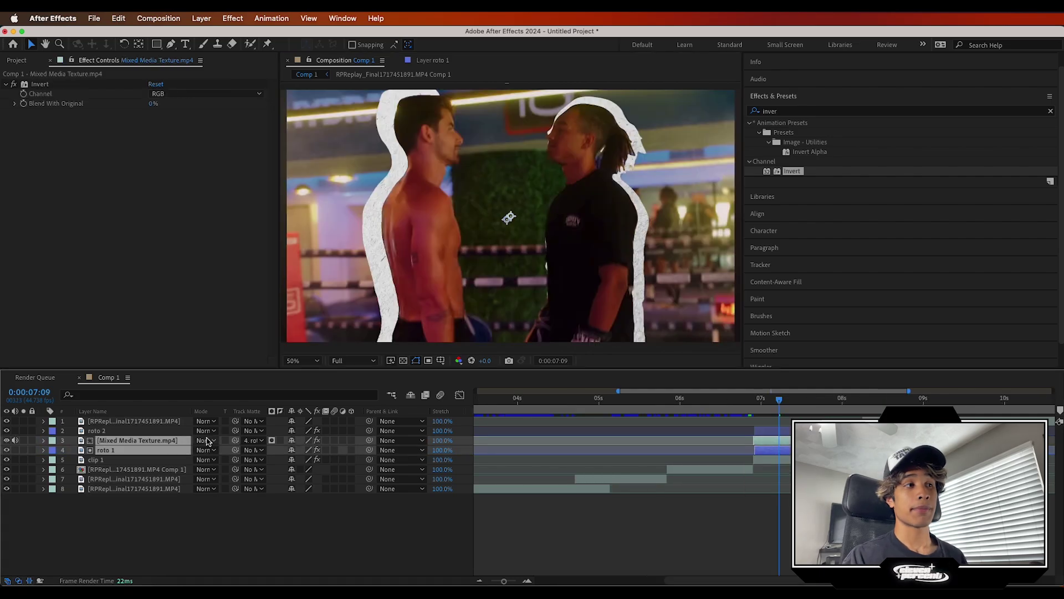
Pre-compose the Mixed Media Texture.mp4 and roto 1 layers as Pre-comp 1, moving all attributes into the new composition
click(177, 423)
click(168, 442)
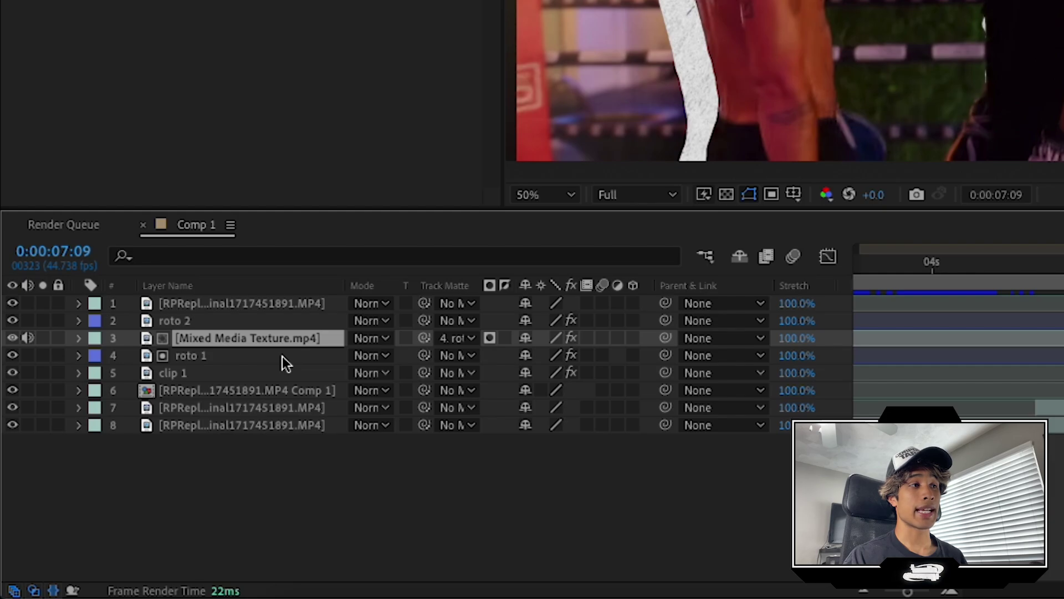
shift+click(281, 356)
right_click(281, 356)
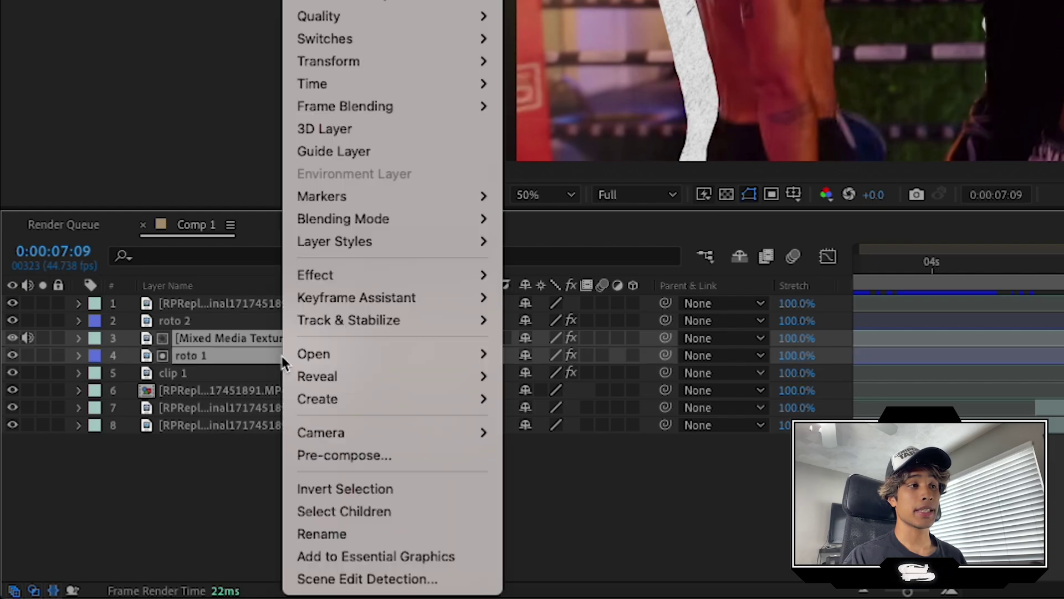
click(325, 450)
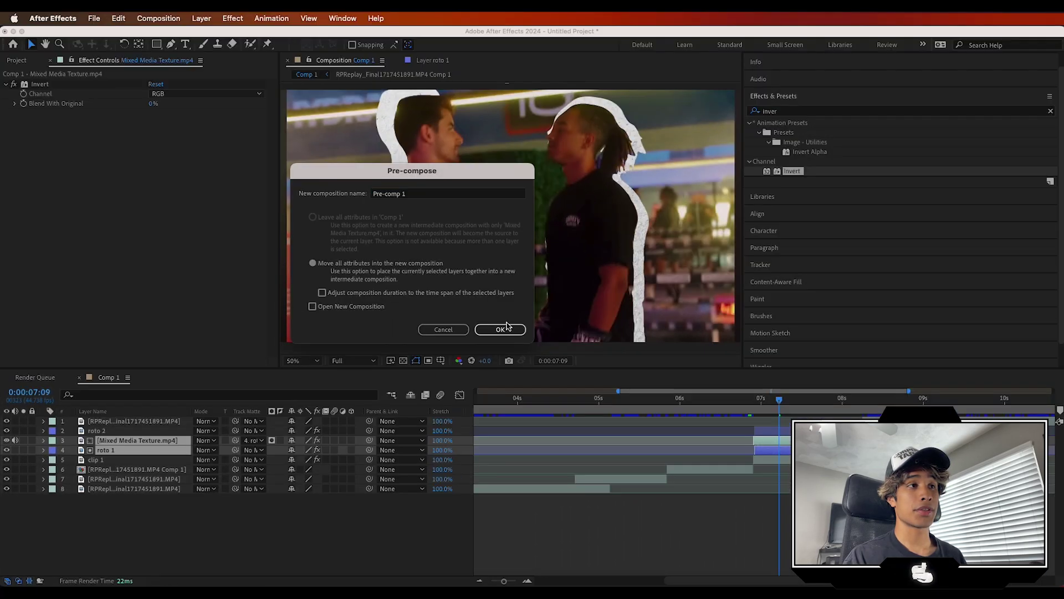
click(501, 329)
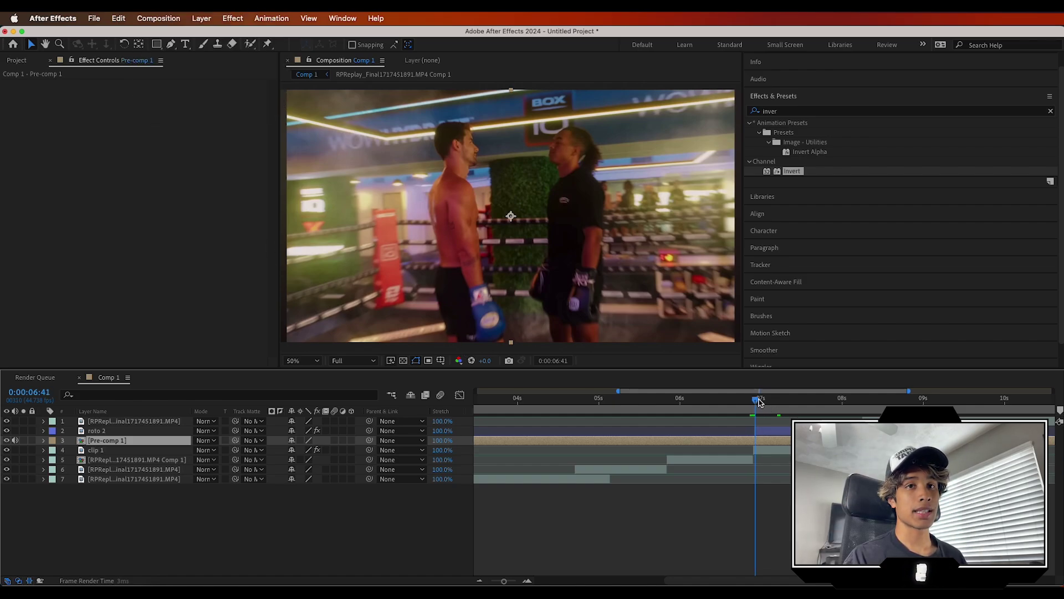
At 0:00:06:44, draw a closed four-point Pen mask on Pre-comp 1 just below the video frame
drag(759, 402, 764, 403)
click(171, 44)
key(comma)
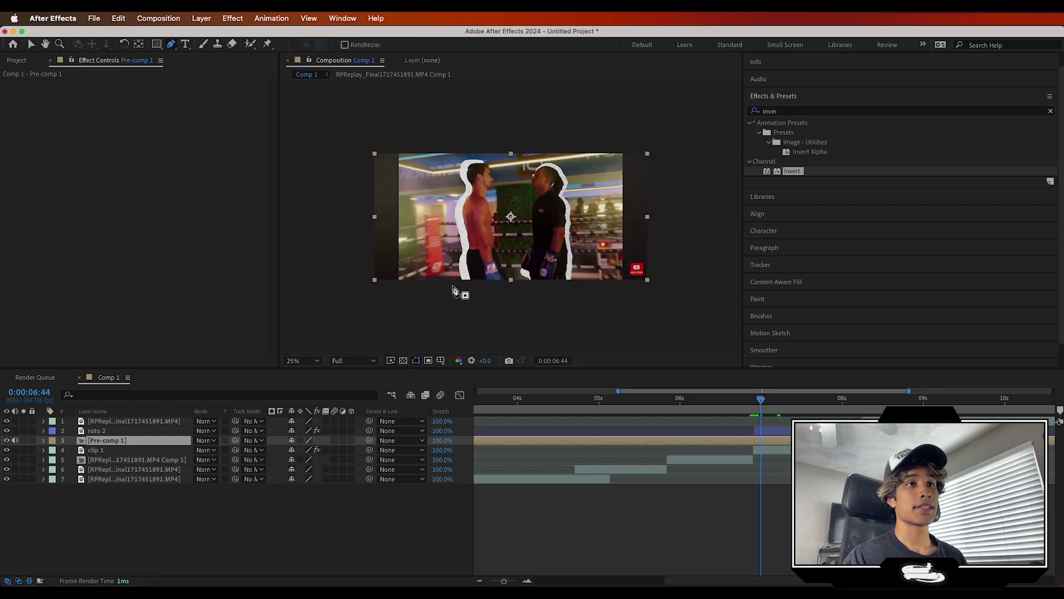
click(449, 283)
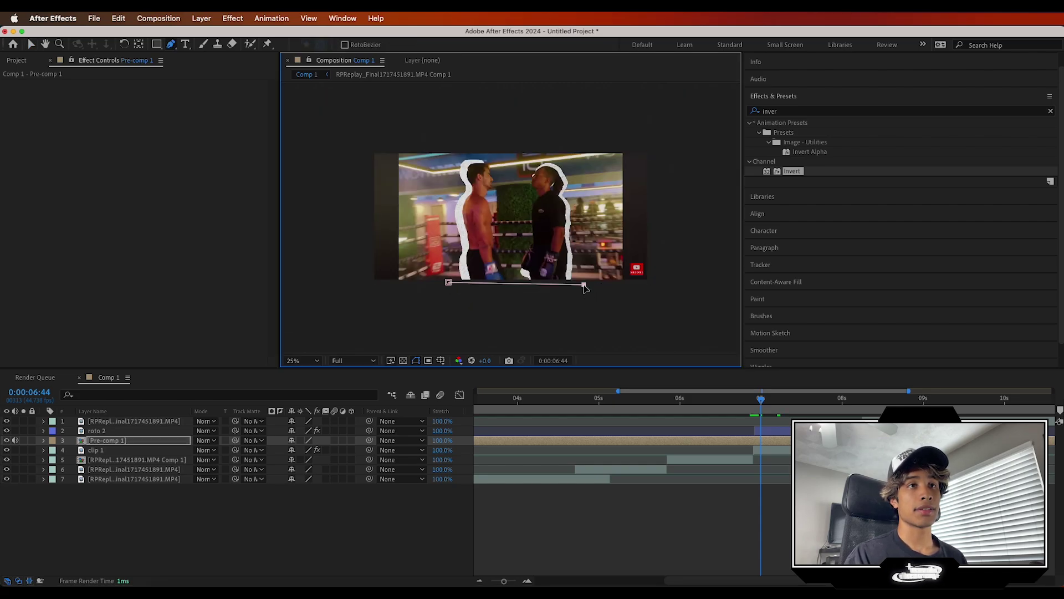
click(448, 283)
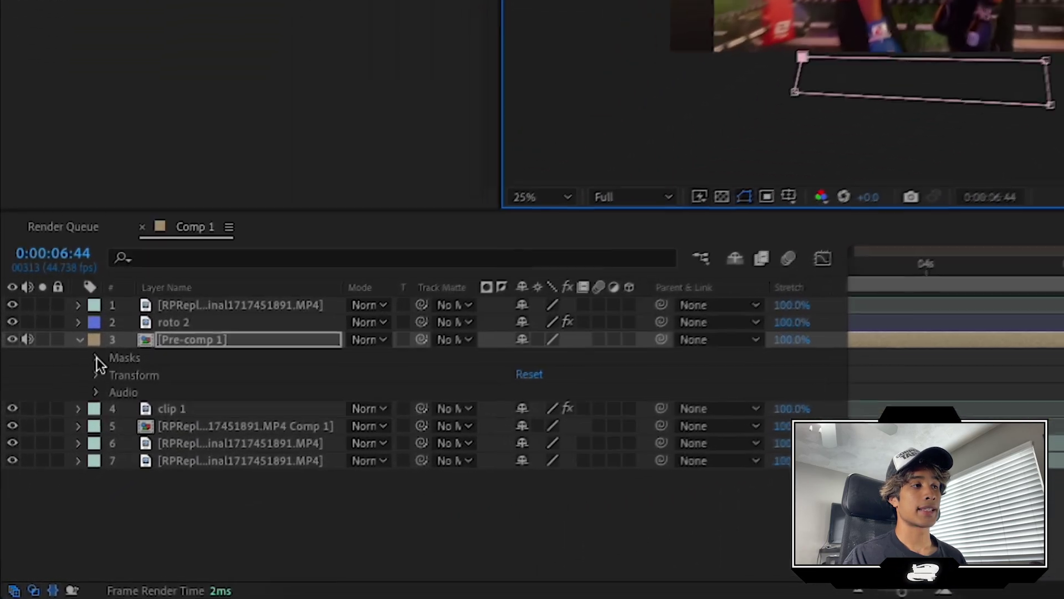
Set a Mask Path keyframe for Mask 1 on Pre-comp 1 at 0:00:06:44
click(54, 450)
click(115, 373)
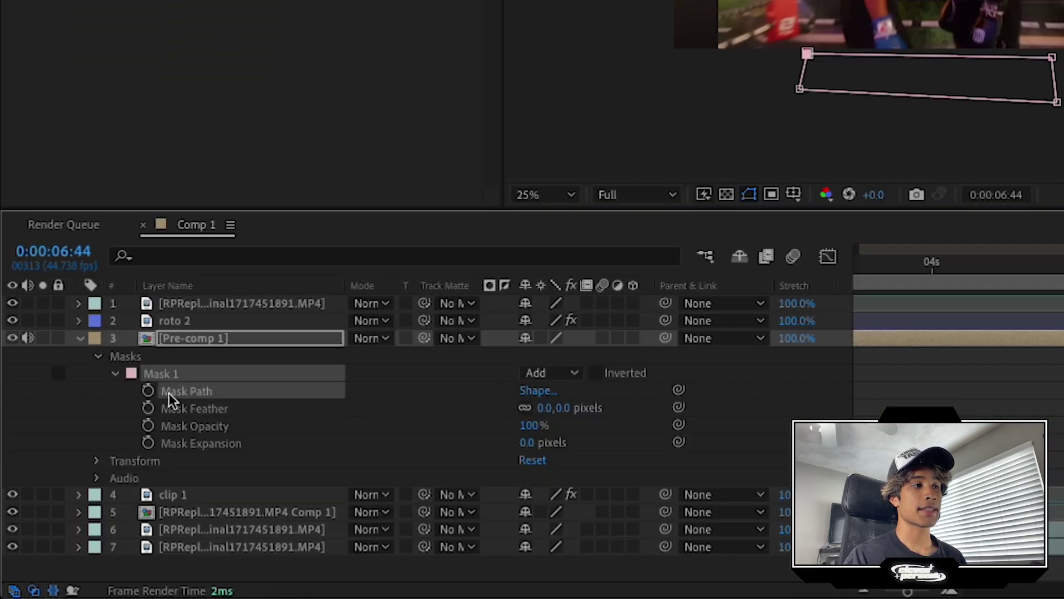
click(148, 391)
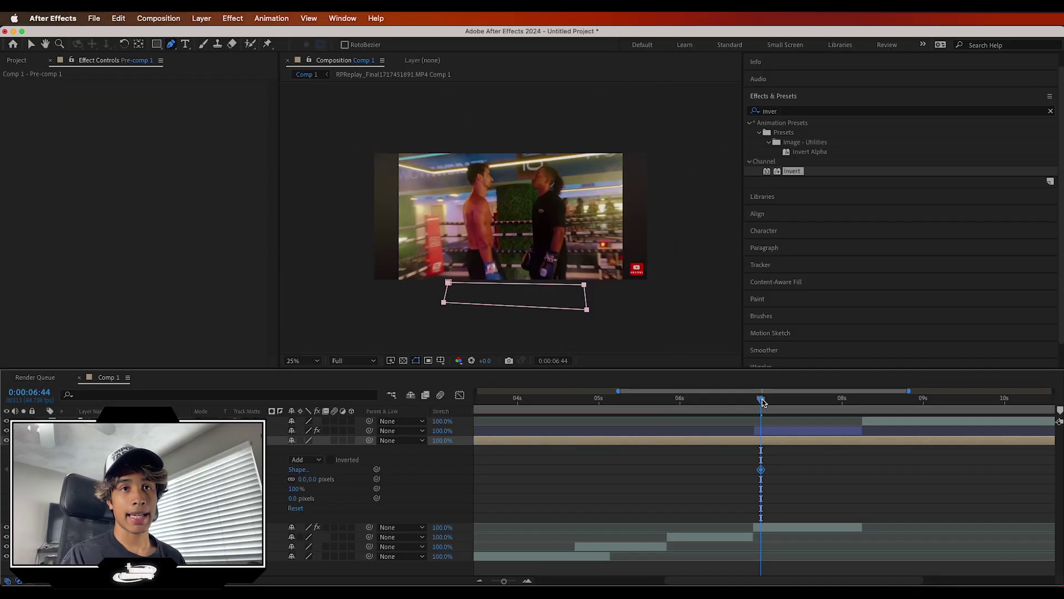
At 0:00:07:26, widen Mask 1 and raise its upper points above the frame so it covers both figures
drag(763, 402, 827, 410)
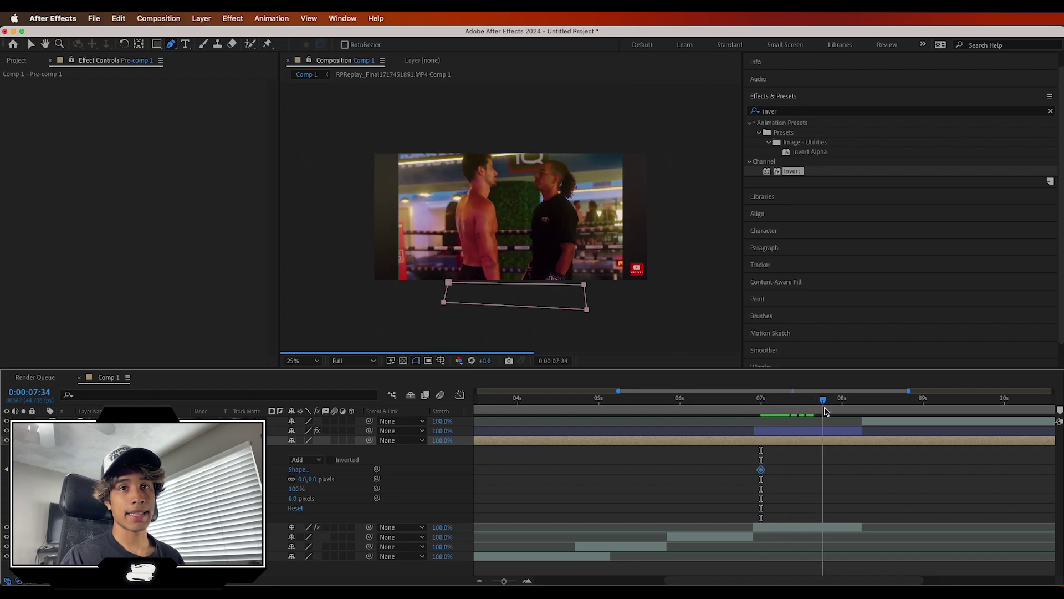
drag(826, 410, 811, 410)
key(v)
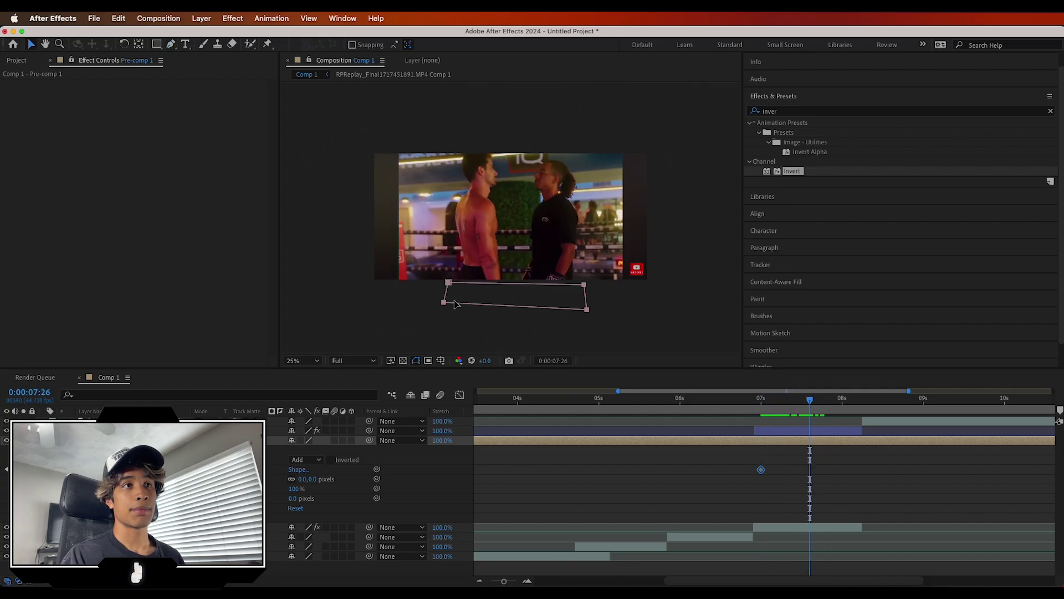
drag(428, 266, 613, 296)
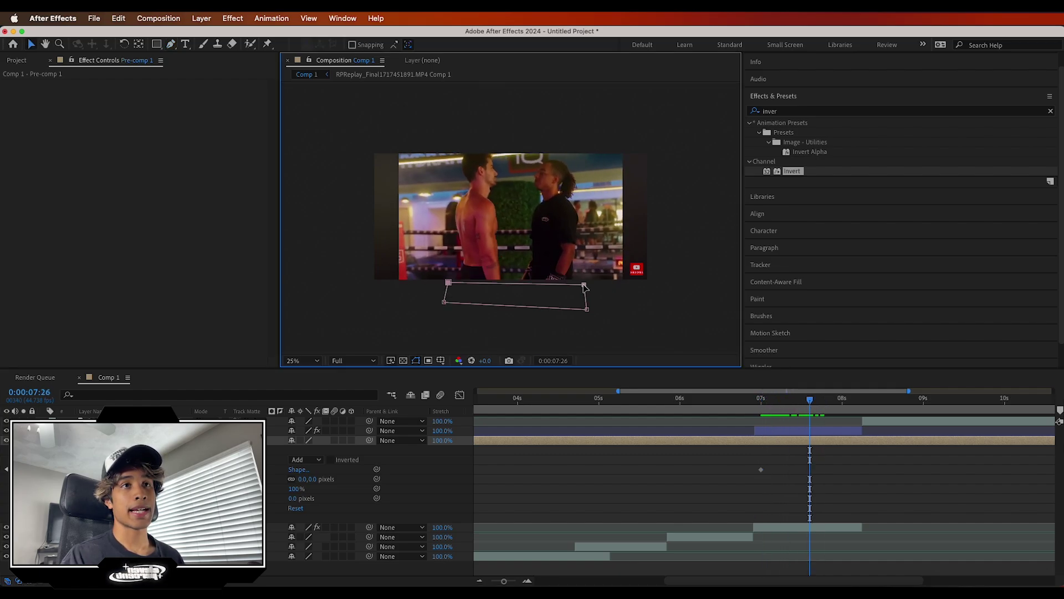
drag(580, 195, 593, 136)
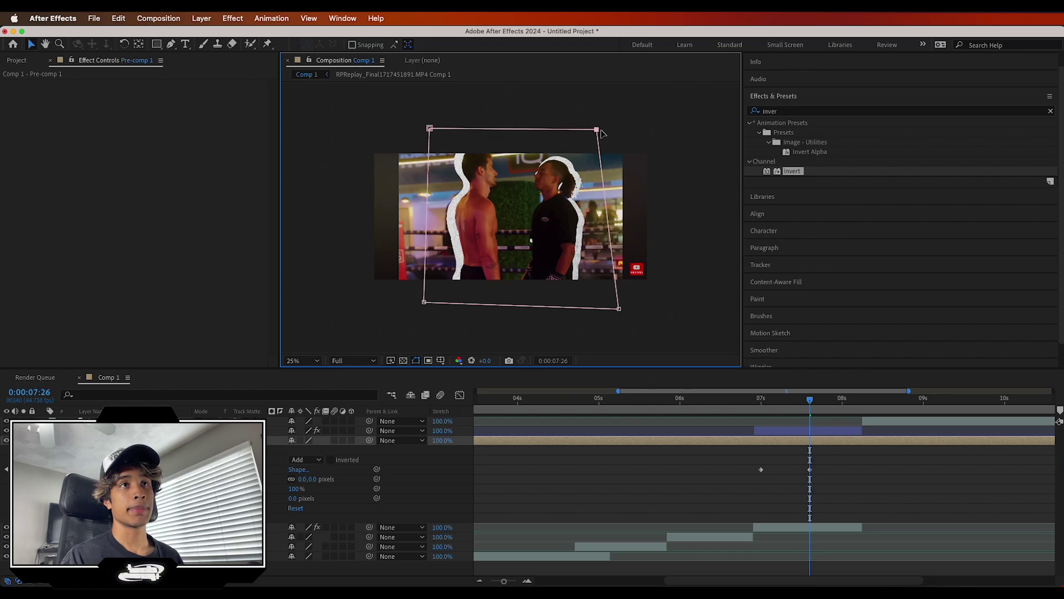
Play back the outline reveal from just before the first mask keyframe
drag(808, 408, 750, 405)
key(space)
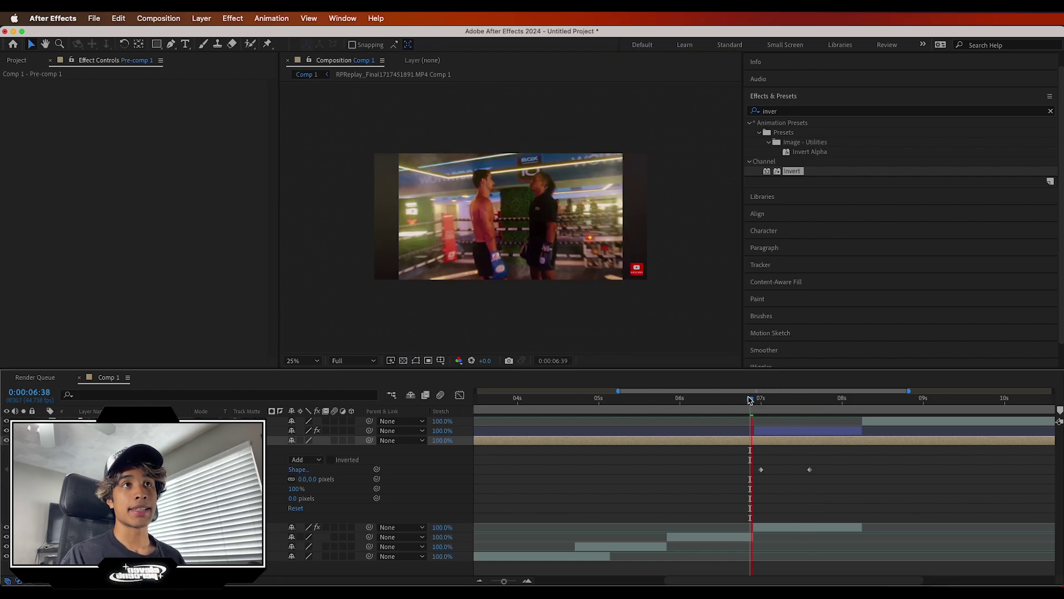
key(space)
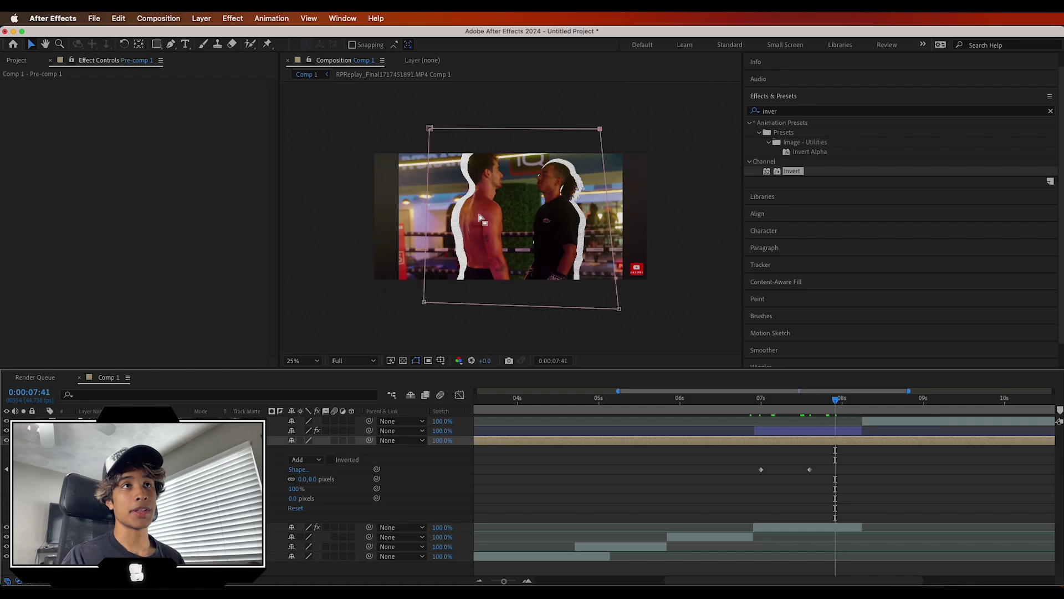
key(period)
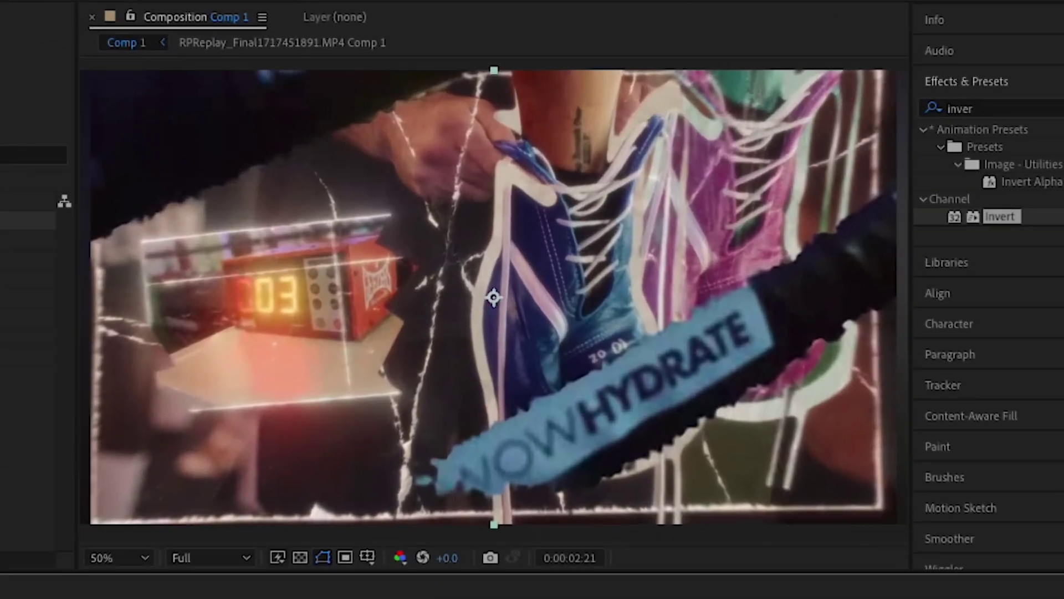
Switch to the texture web store and look through its full listing of paper, rip and tape packs
scroll(447, 277, up, 1)
scroll(258, 282, down, 1)
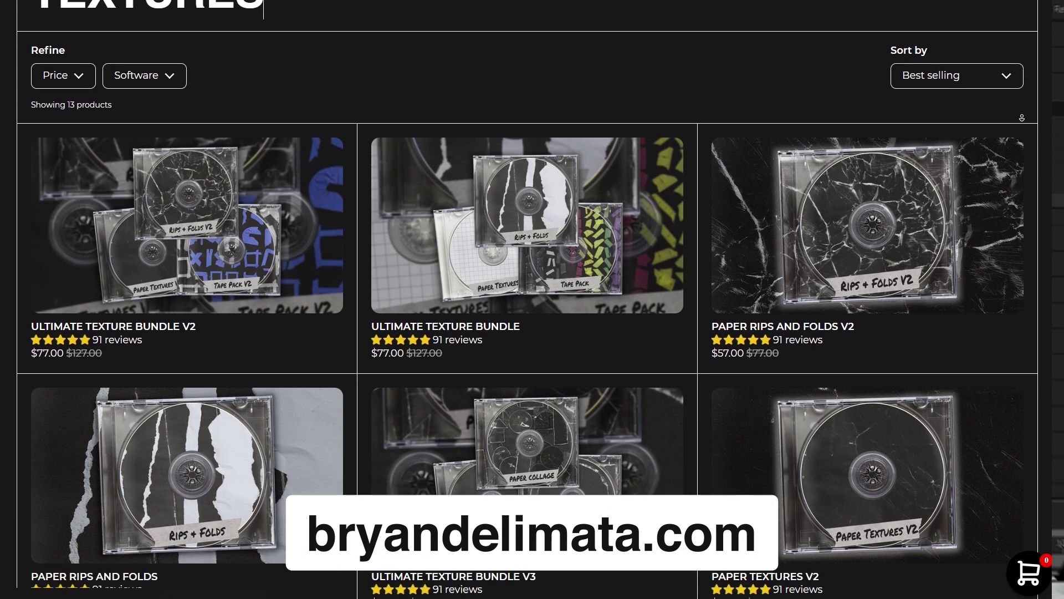
scroll(527, 299, down, 3)
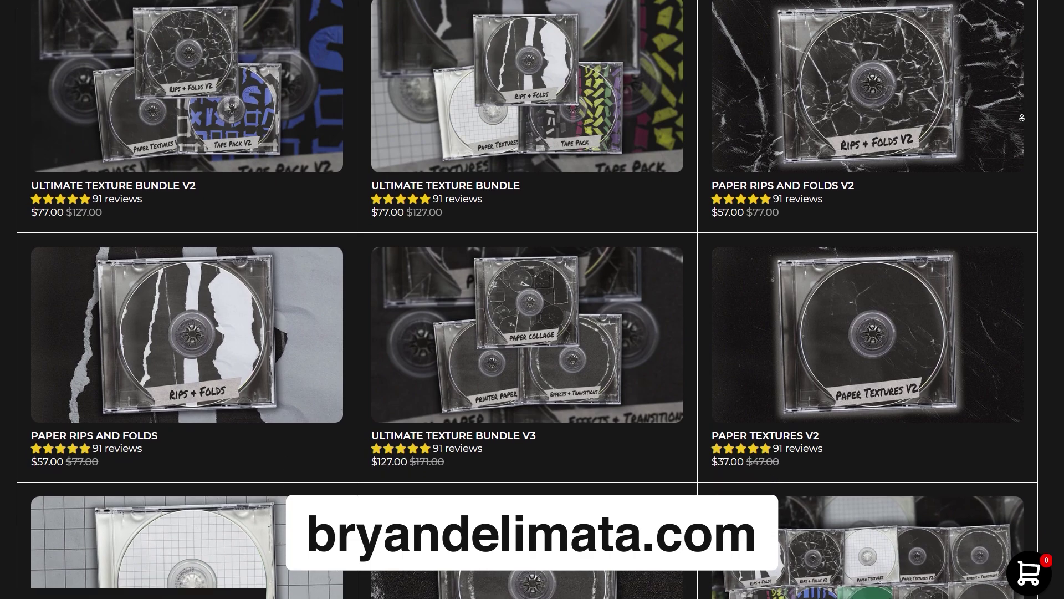
scroll(526, 300, down, 3)
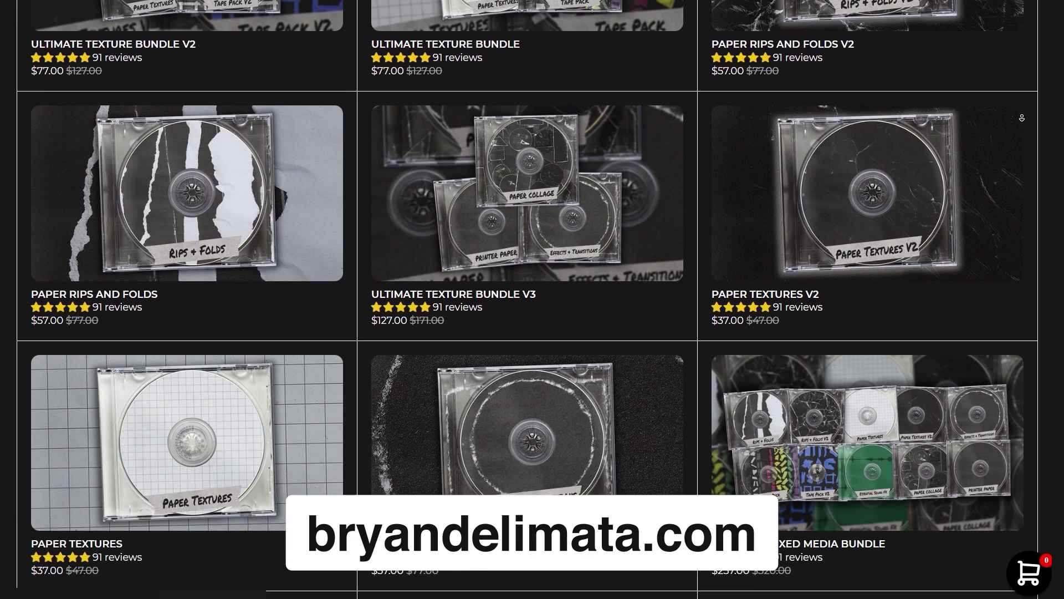
scroll(527, 299, down, 3)
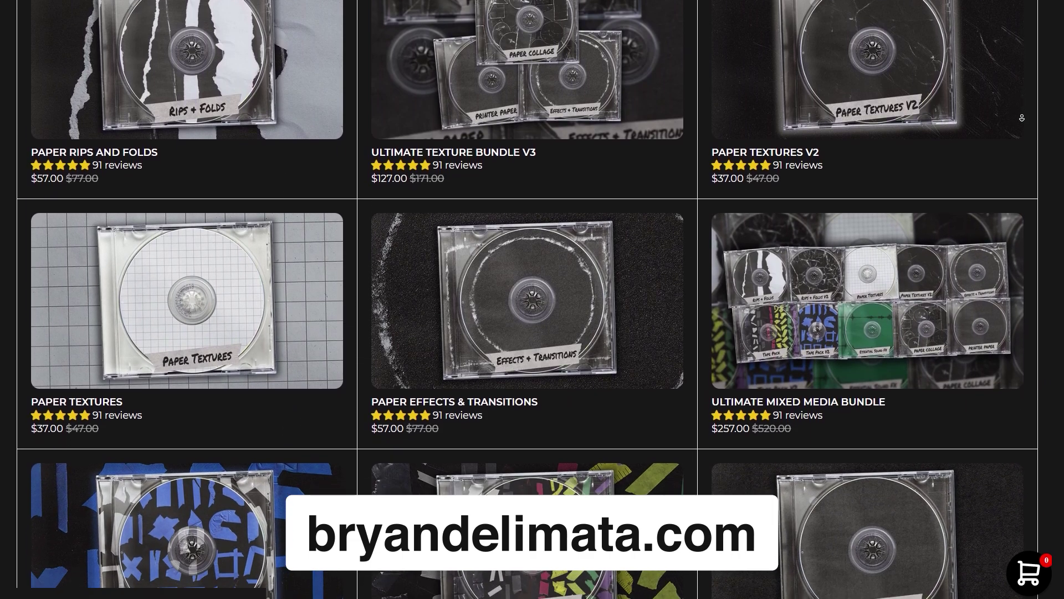
scroll(1022, 118, down, 3)
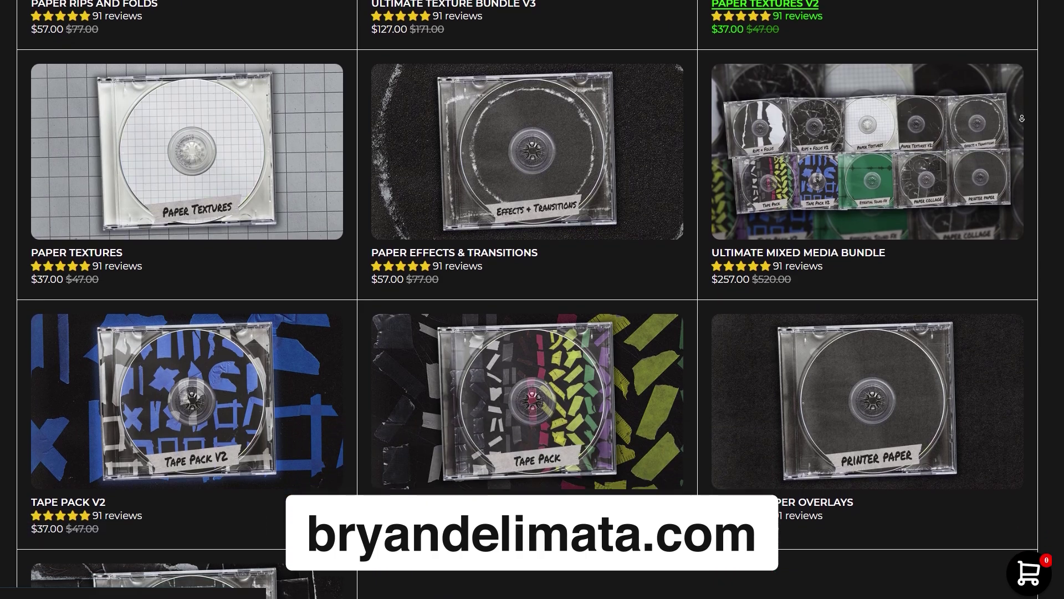
scroll(1022, 118, down, 3)
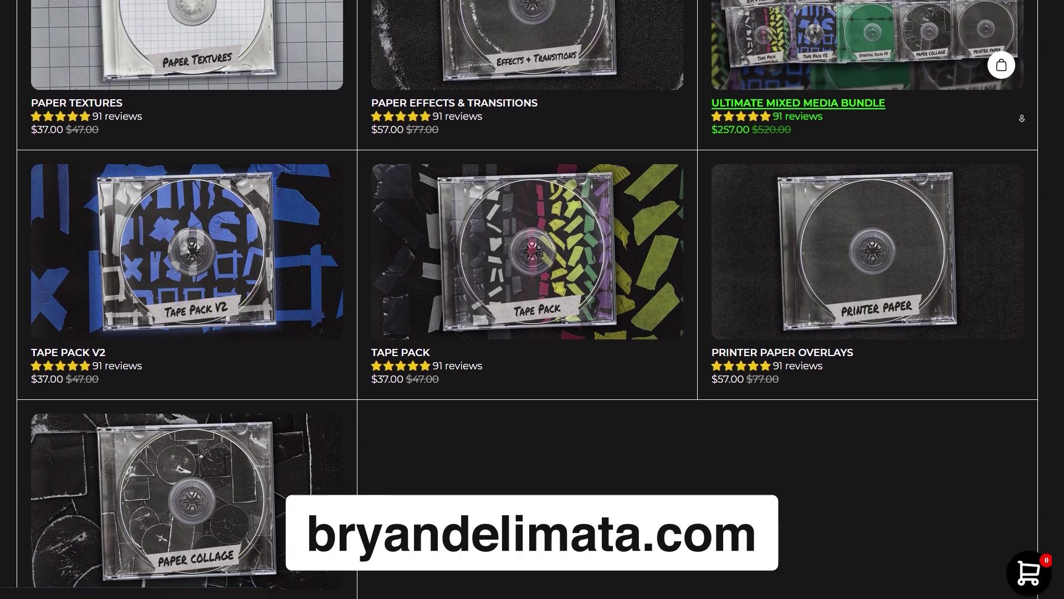
scroll(1022, 117, down, 1)
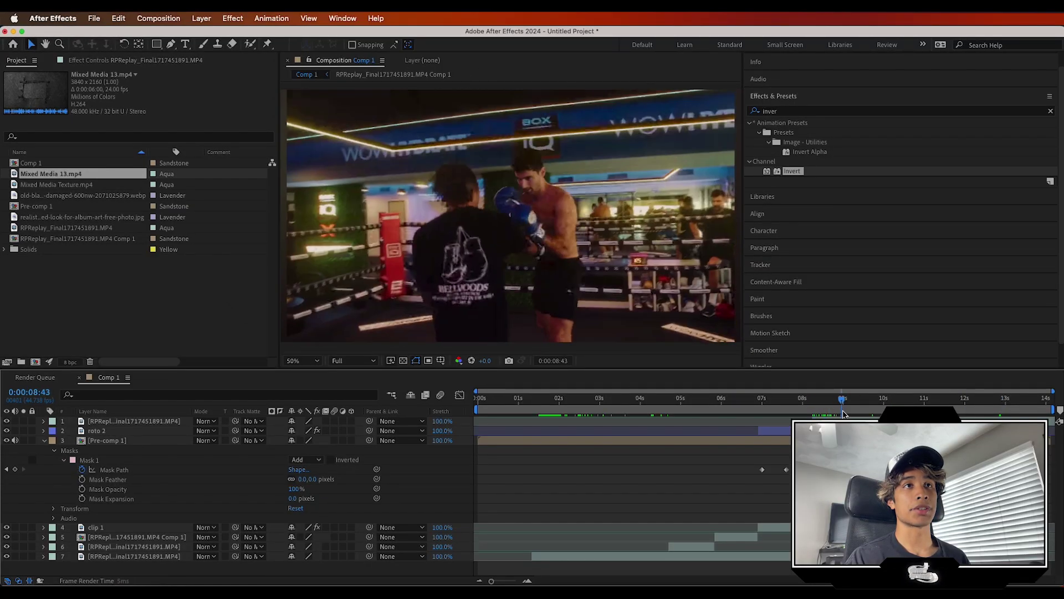
At 0:00:07:07, add old-black-empty-aged-damaged-600nw-2071025879.webp as the uppermost layer and enlarge it to about the frame's height
drag(843, 413, 769, 413)
drag(82, 195, 548, 223)
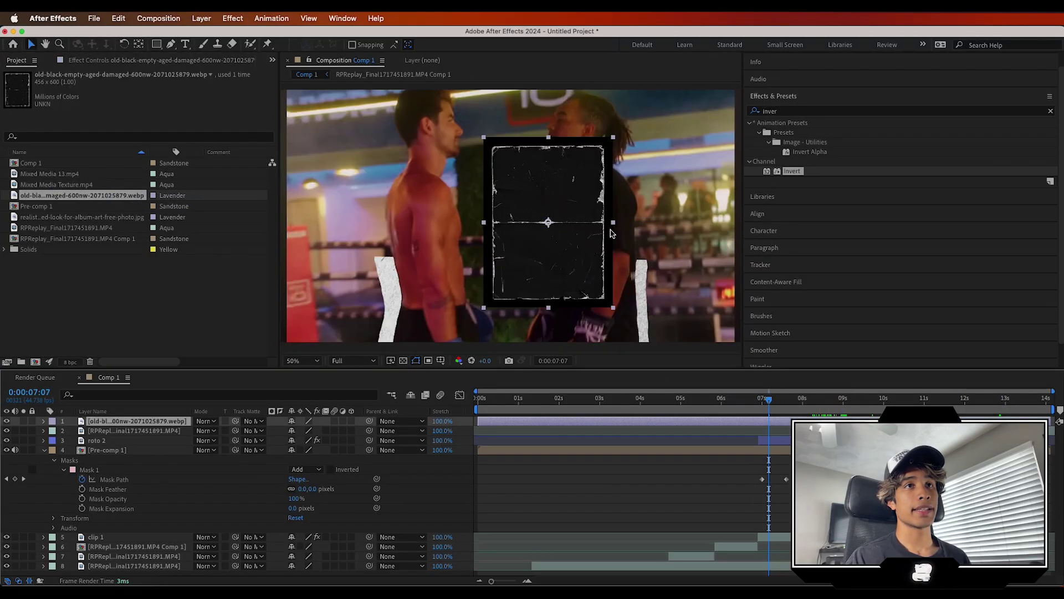
drag(613, 224, 642, 223)
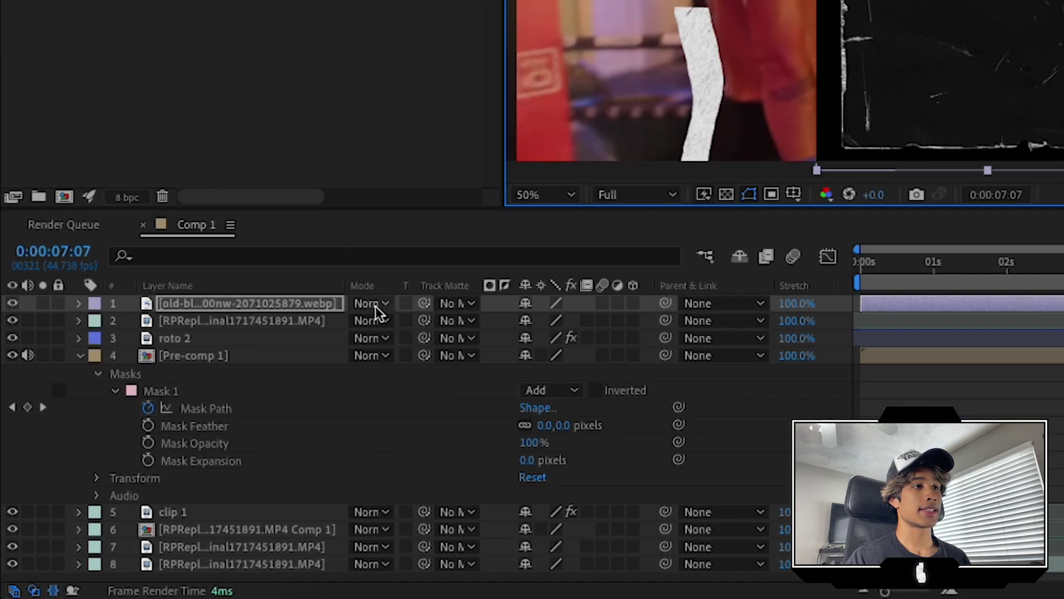
Set the black paper-edge layer's blending mode to Screen and place it, scaled down, over the shirtless boxer's side of the frame
click(375, 306)
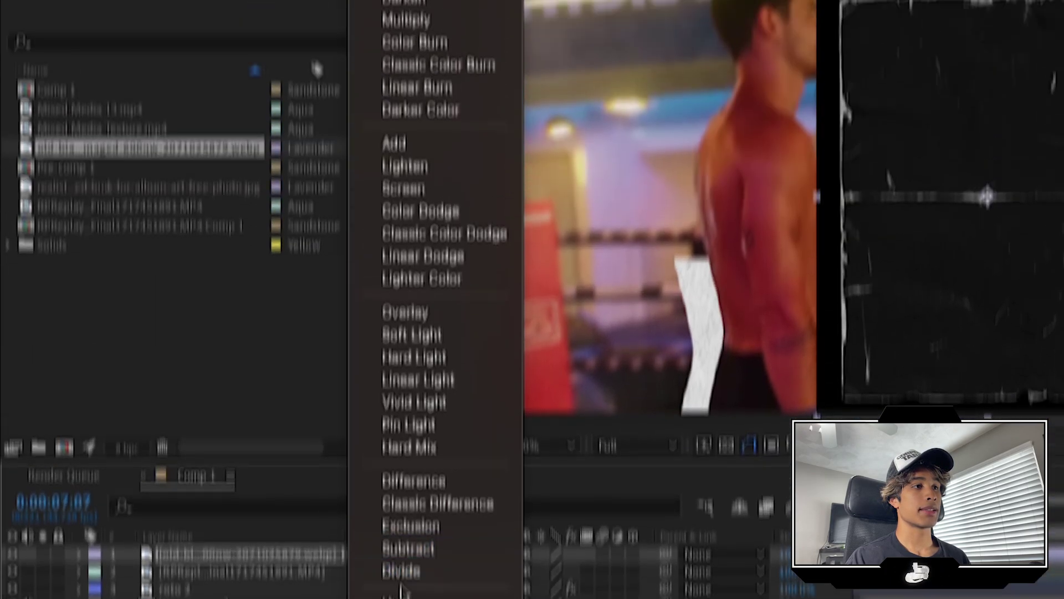
click(438, 284)
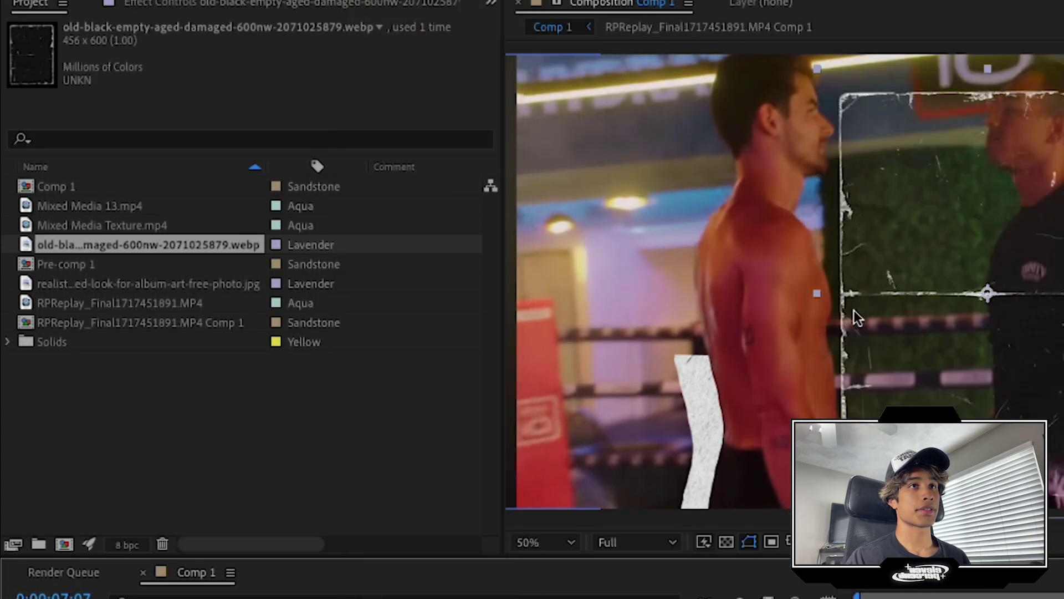
drag(854, 311, 579, 301)
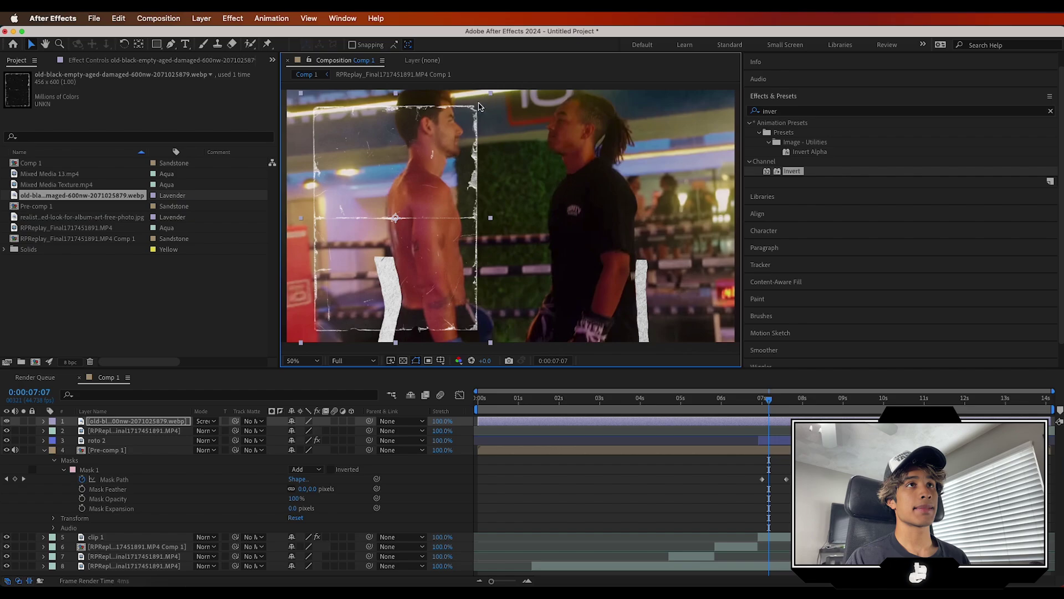
drag(480, 106, 464, 129)
drag(421, 192, 394, 193)
drag(761, 400, 700, 401)
Capture a screenshot of the boxer with raised gloves, add it as the uppermost layer and fit it beneath the paper border
drag(428, 90, 625, 339)
drag(987, 532, 172, 425)
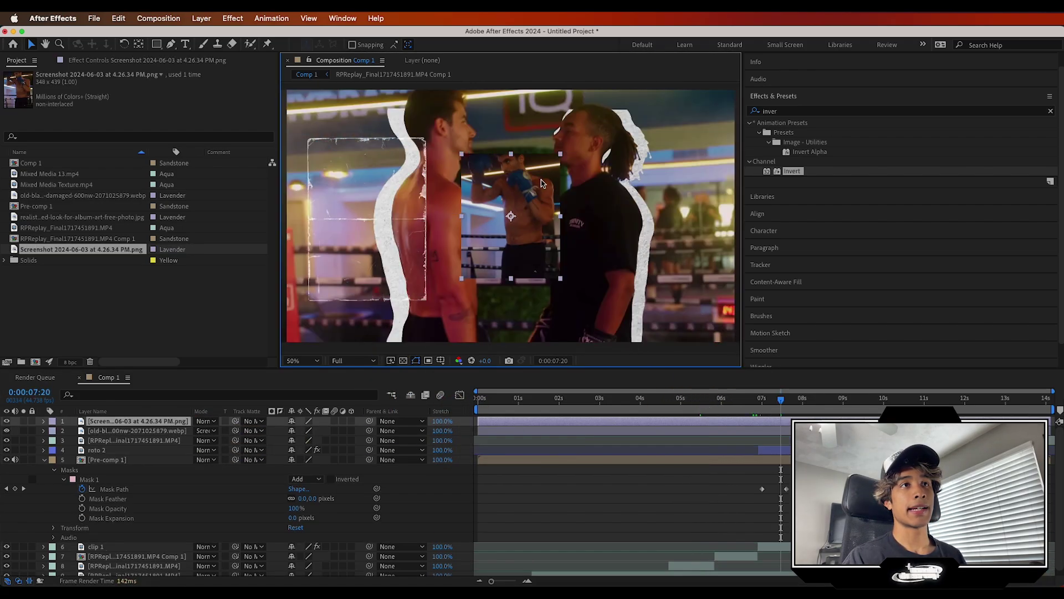
drag(542, 183, 391, 169)
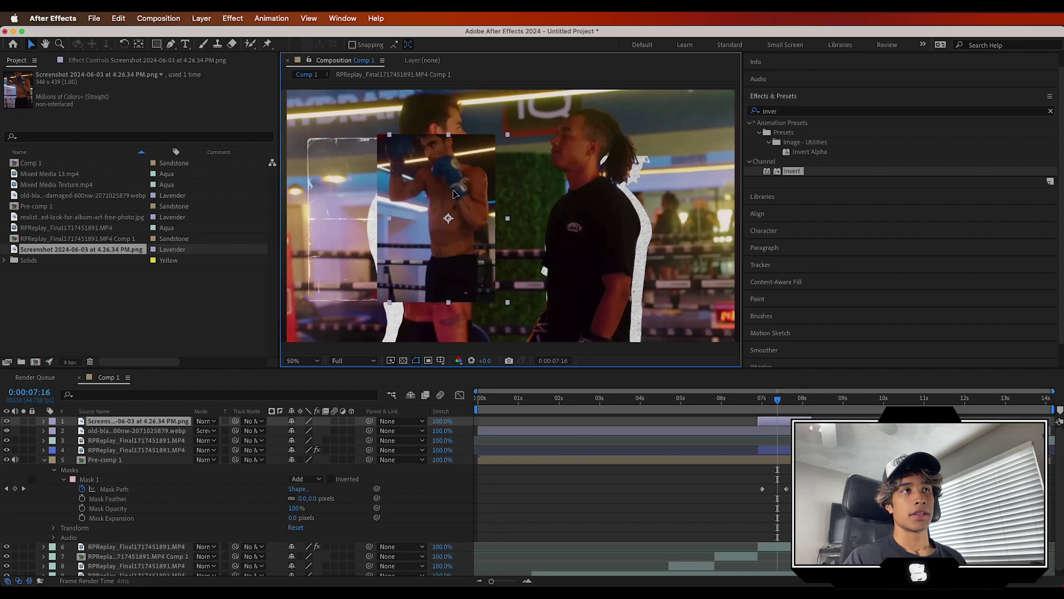
drag(453, 193, 368, 194)
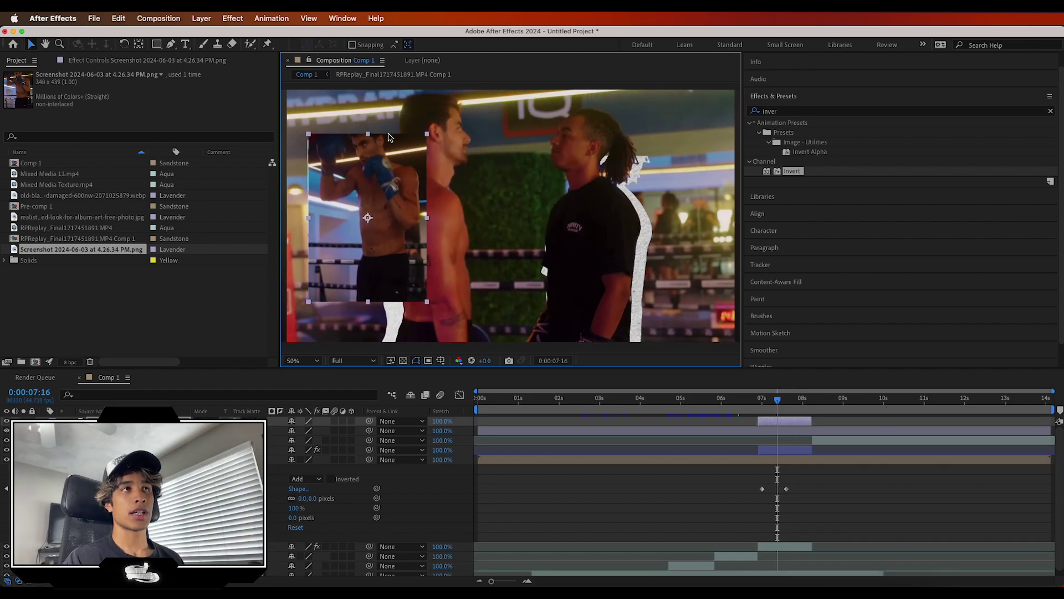
drag(370, 139, 368, 137)
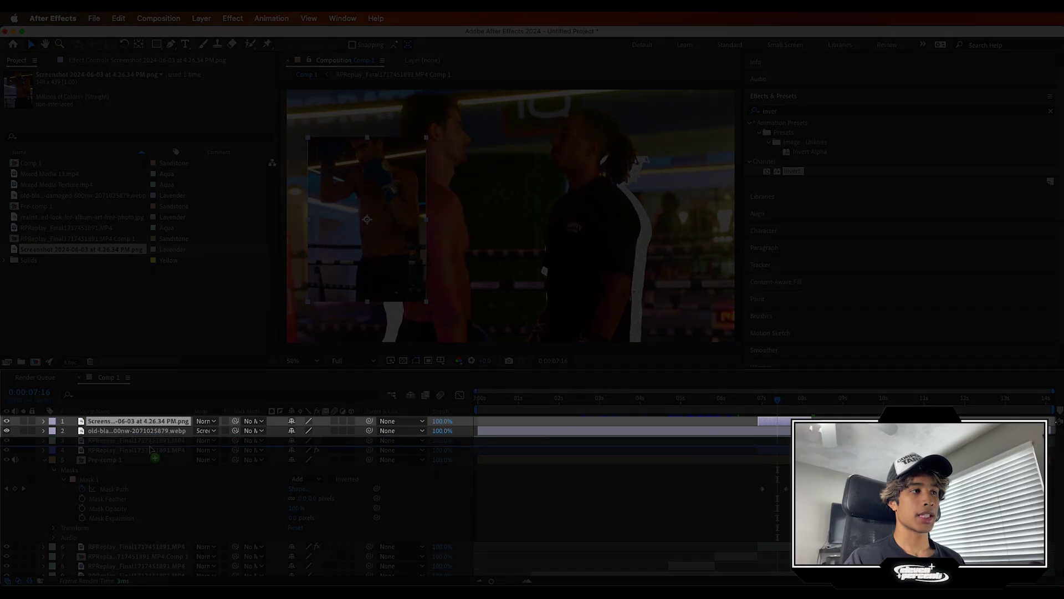
Reorder the layers so the black paper-edge texture sits directly above the boxer screenshot
drag(150, 435, 151, 435)
click(145, 423)
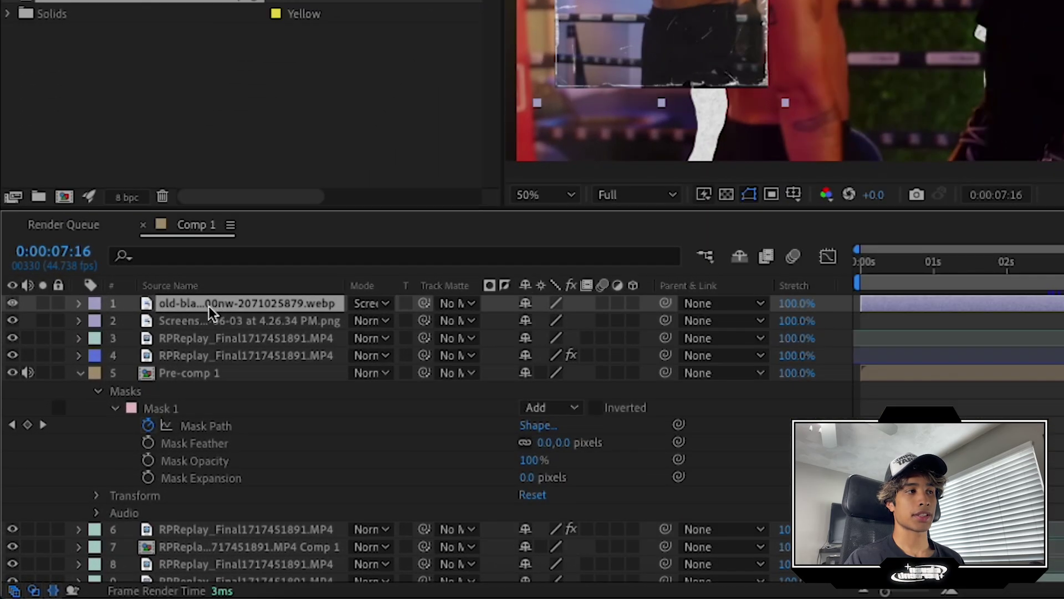
click(218, 323)
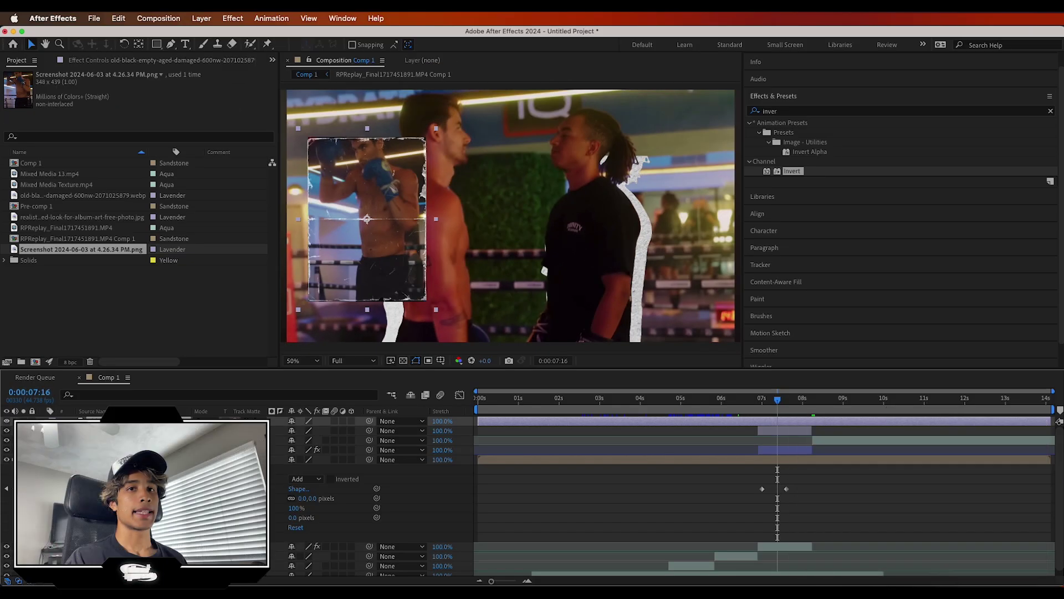
Trim the paper-edge and screenshot layers to end at 0:00:08:09 and split both a few frames after their start
drag(479, 421, 813, 401)
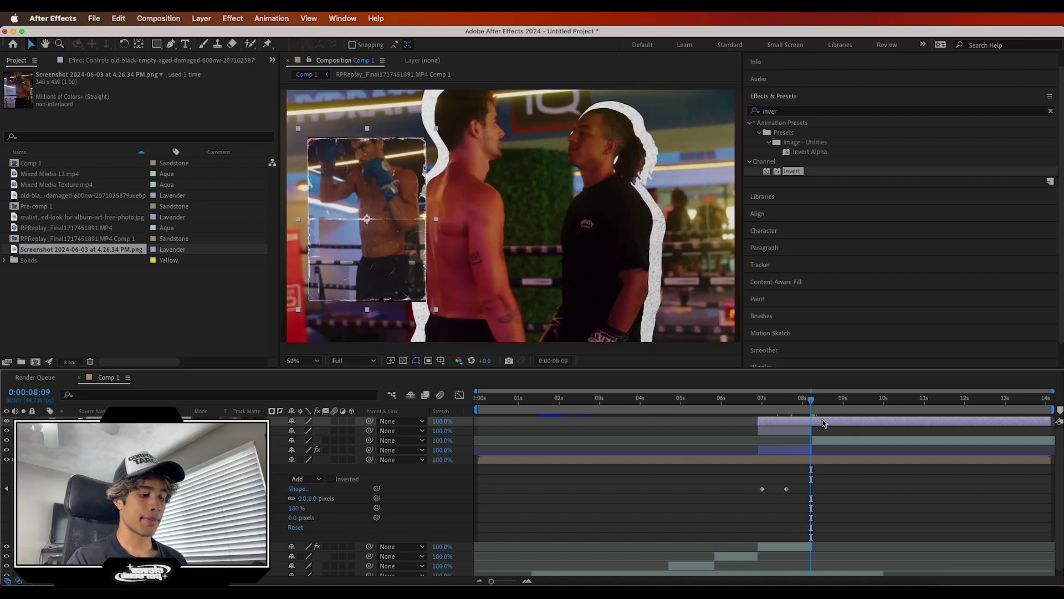
key(ctrl+shift+d)
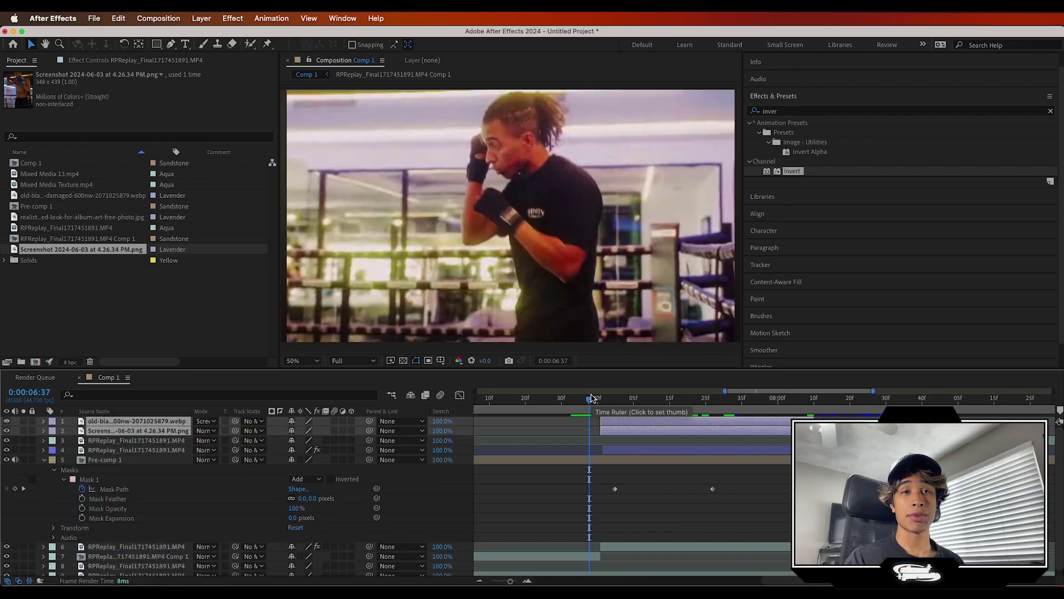
drag(592, 398, 628, 405)
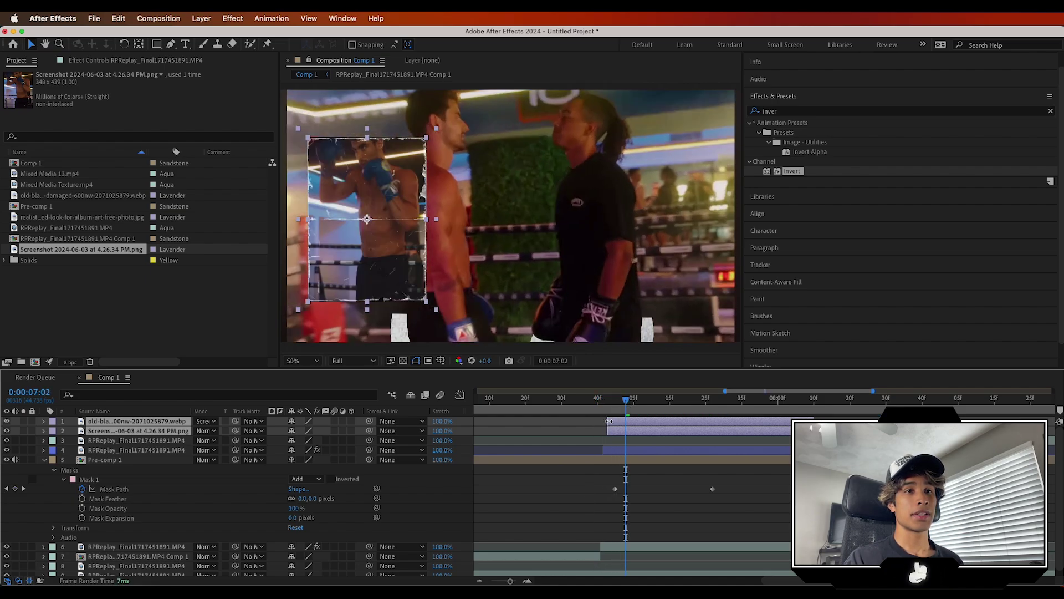
drag(657, 397, 629, 398)
key(super+shift+d)
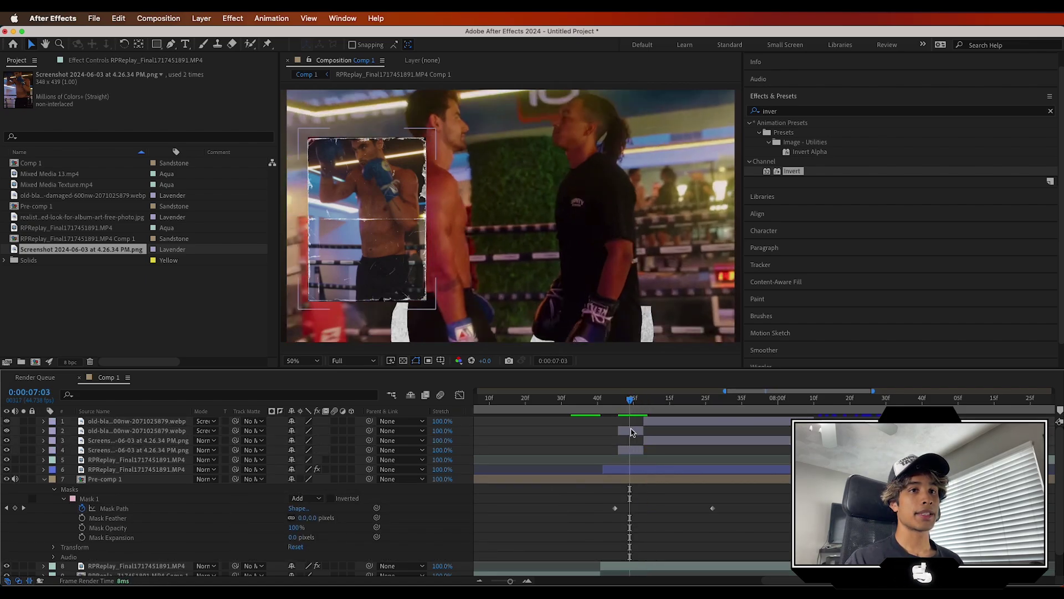
Draw pen masks around the lower half of the short opening segments of the paper-edge and screenshot layers
click(632, 431)
click(206, 47)
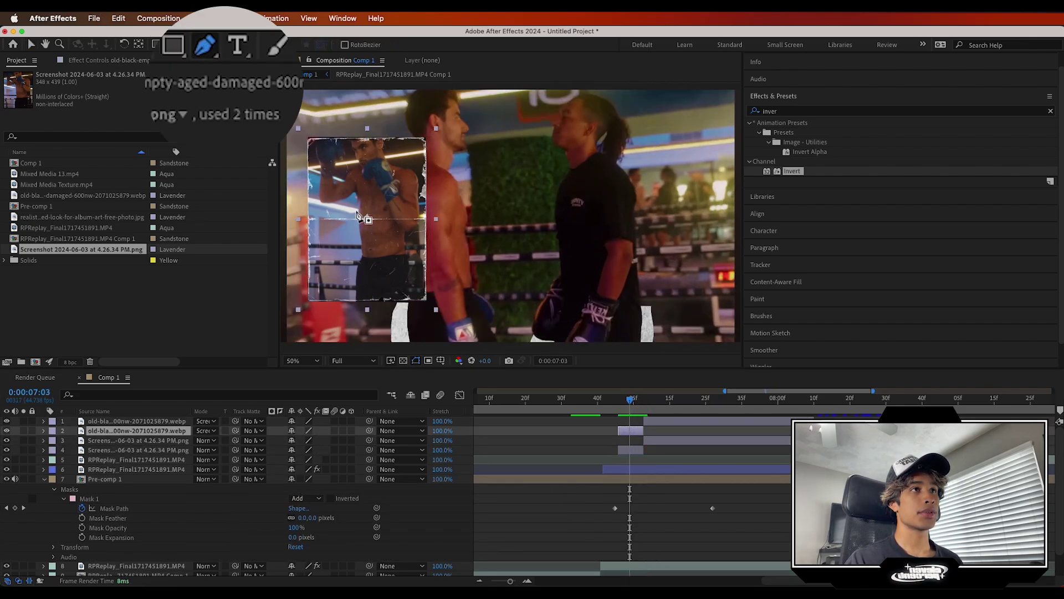
click(300, 220)
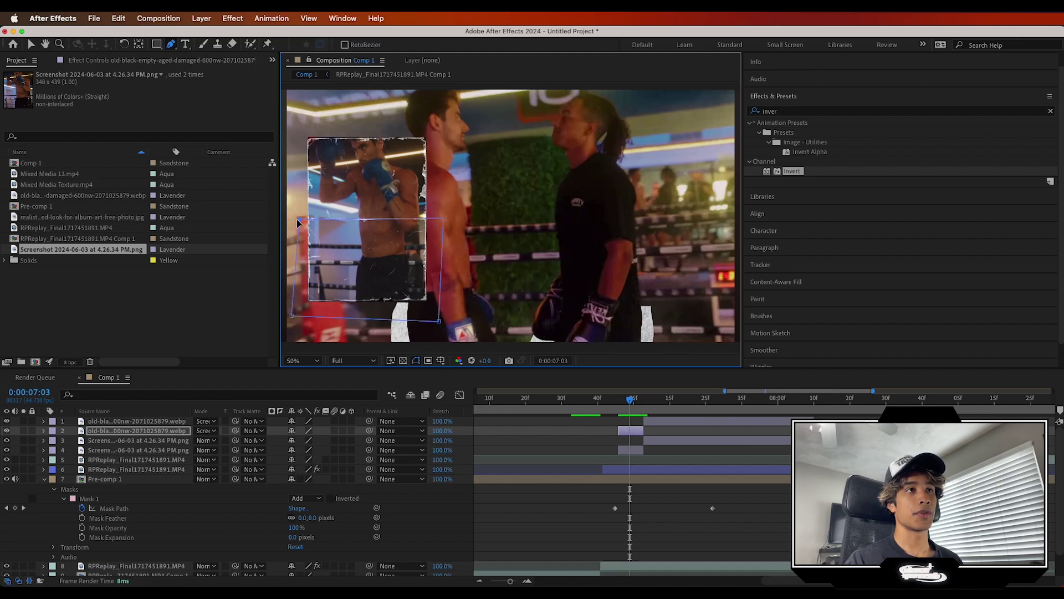
click(631, 450)
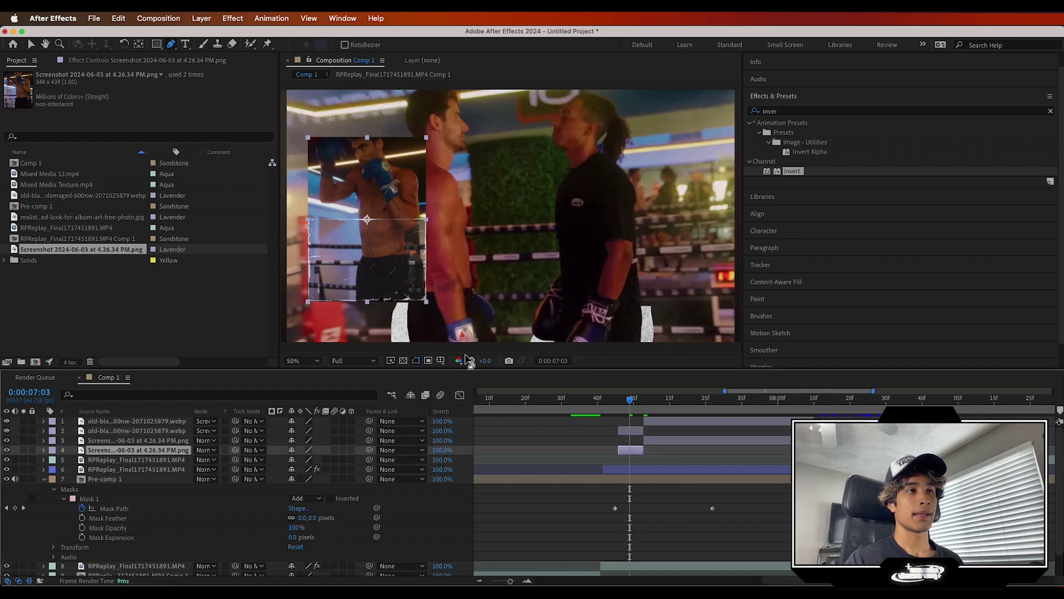
click(290, 221)
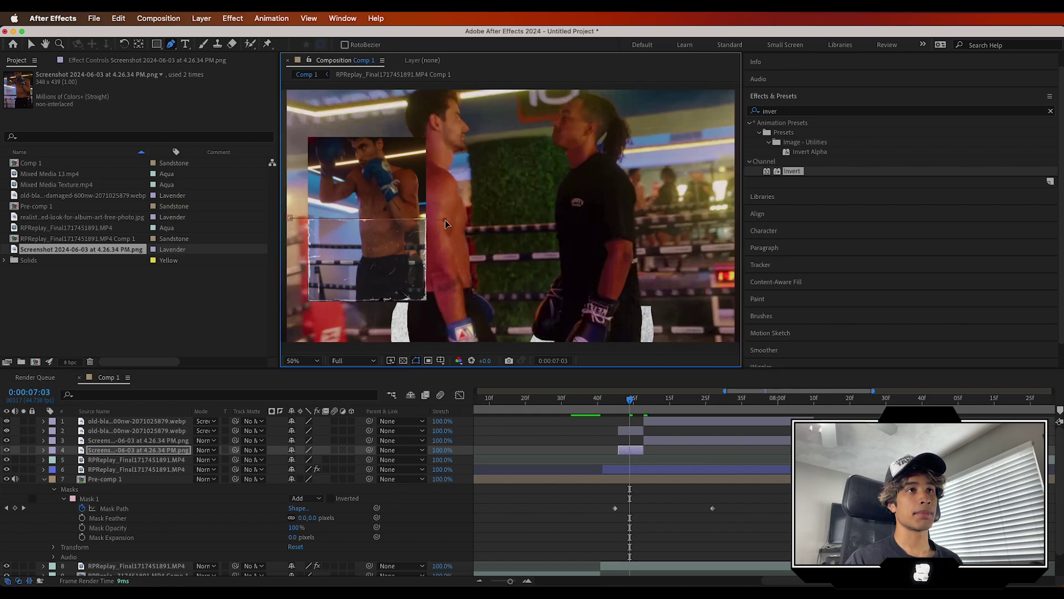
Preview the half-to-full image reveal and delete RPReplay_Final1717451891.MP4 layer 5, just below the screenshot segments
drag(632, 399, 700, 407)
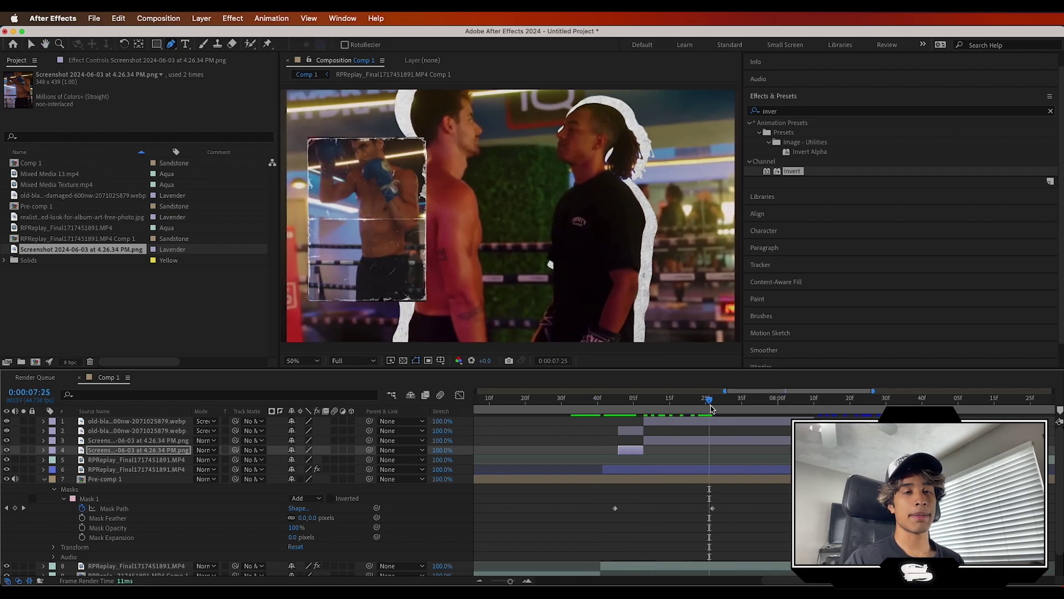
key(minus)
key(minus)
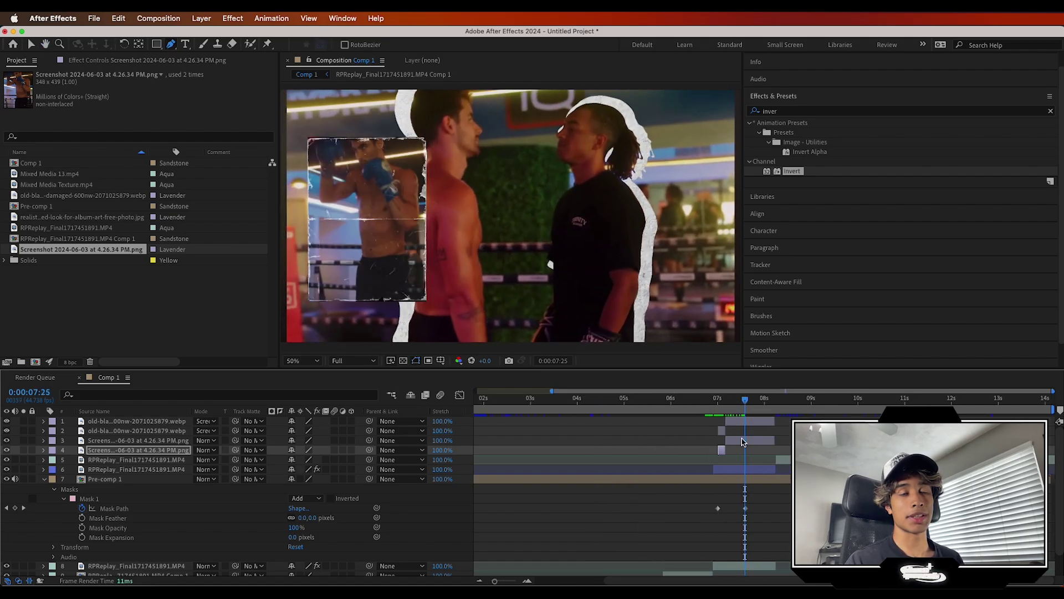
click(136, 459)
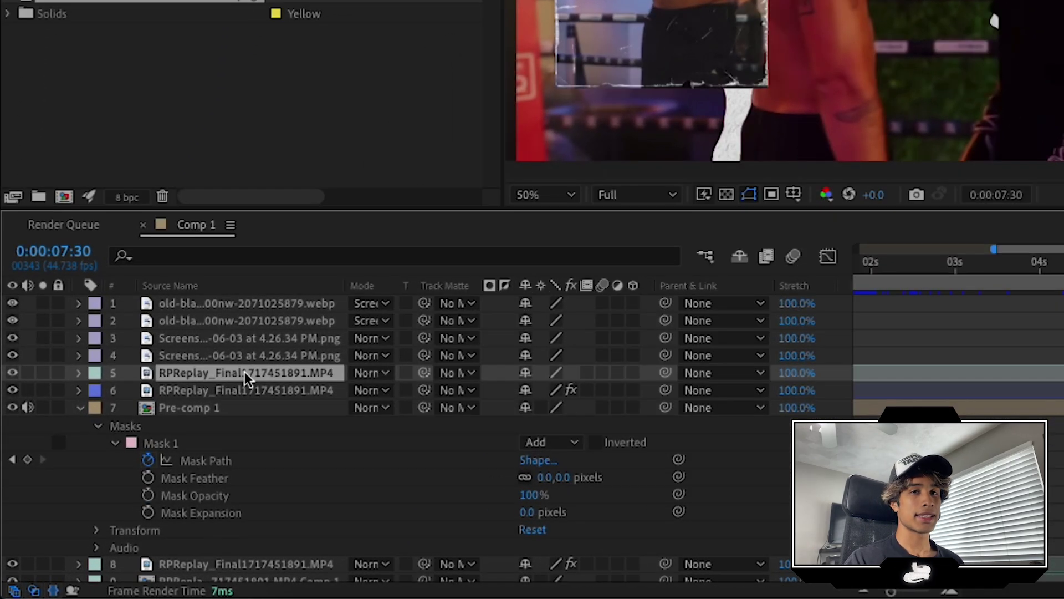
key(Delete)
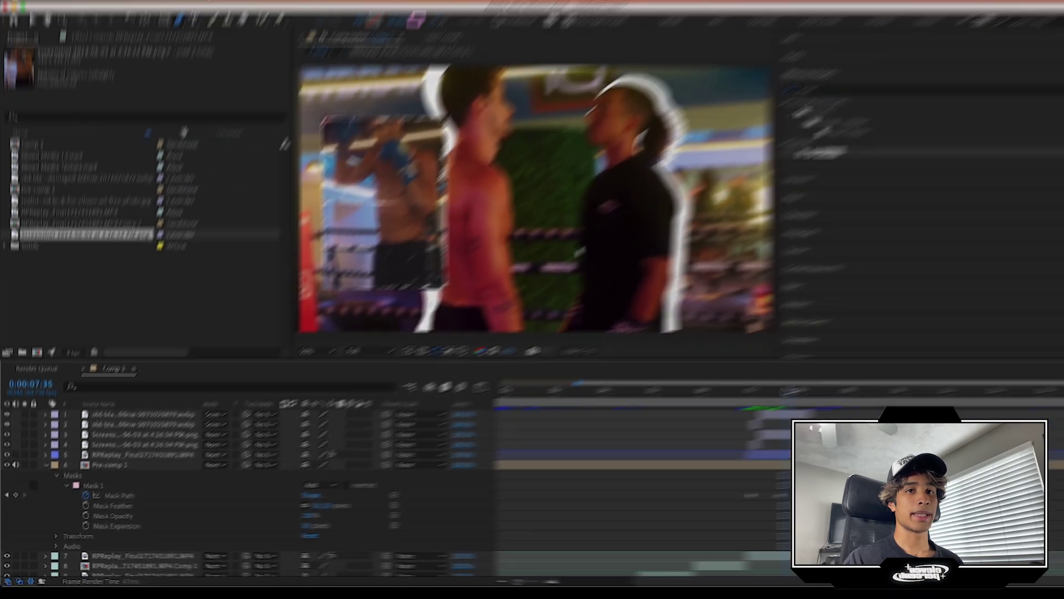
Pre-compose layers 1 to 7, from the paper-edge overlays down to the background clip, and trim the result to start at 0:00:06:40
drag(748, 400, 715, 401)
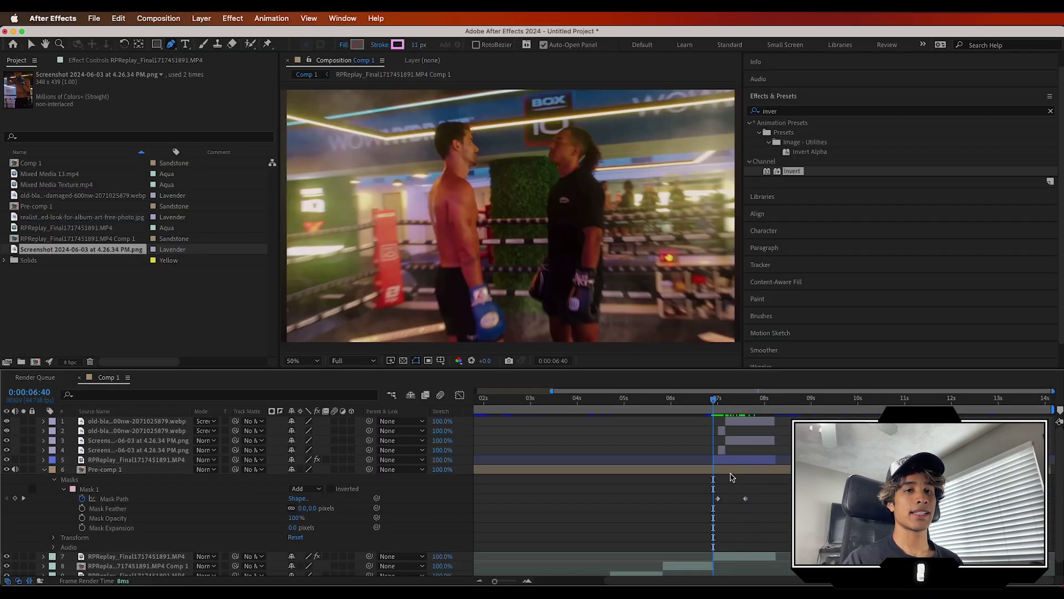
click(749, 423)
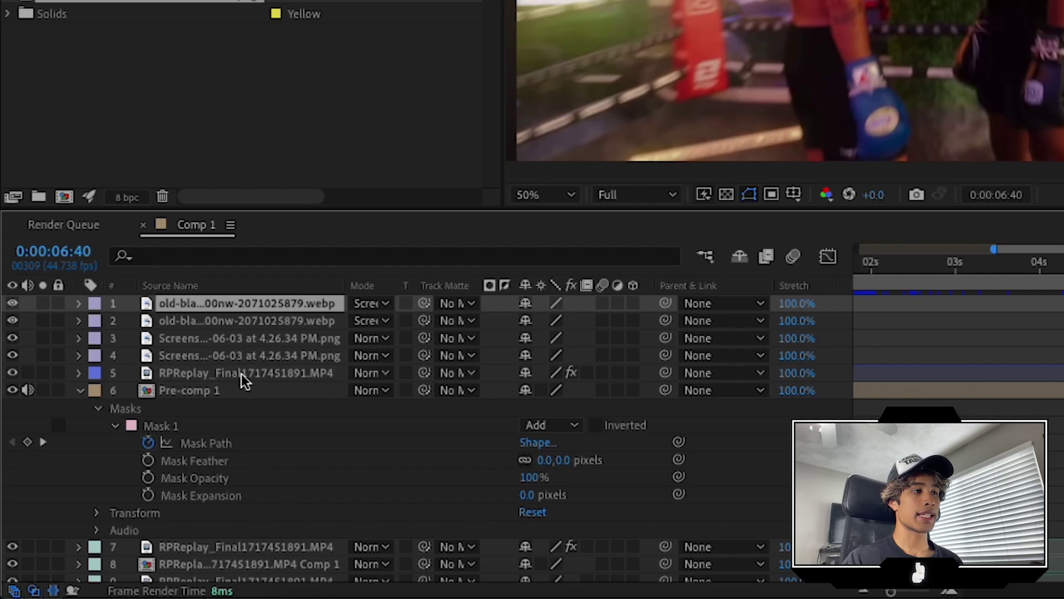
shift+click(241, 373)
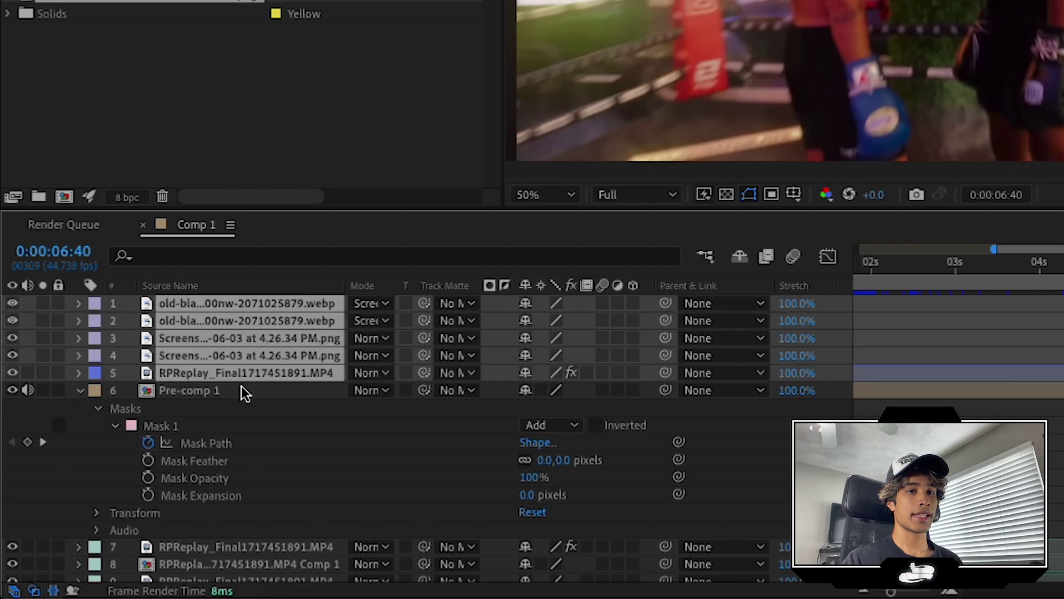
shift+click(241, 388)
shift+click(214, 544)
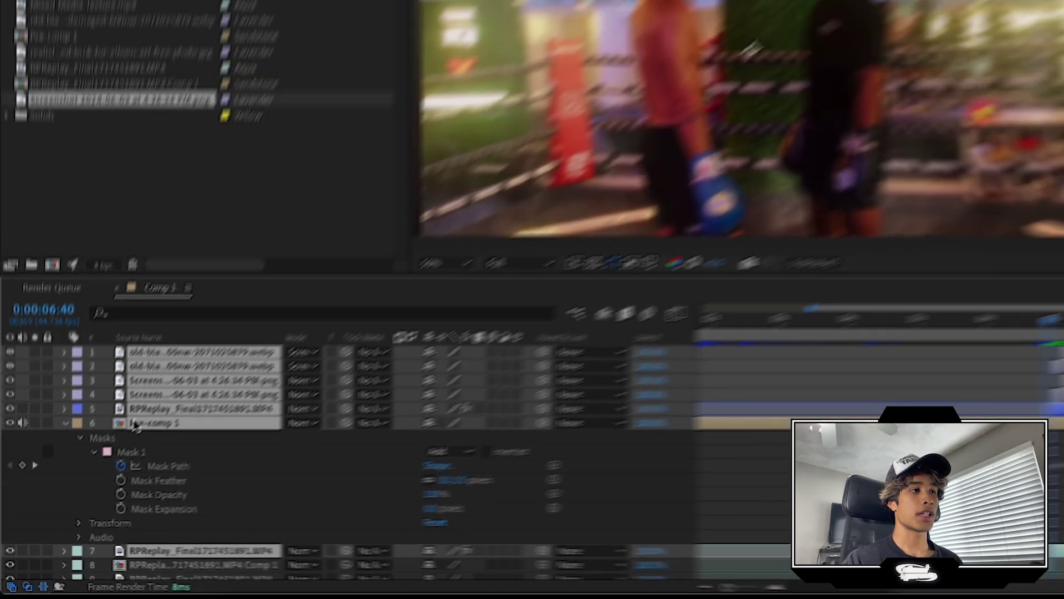
right_click(161, 390)
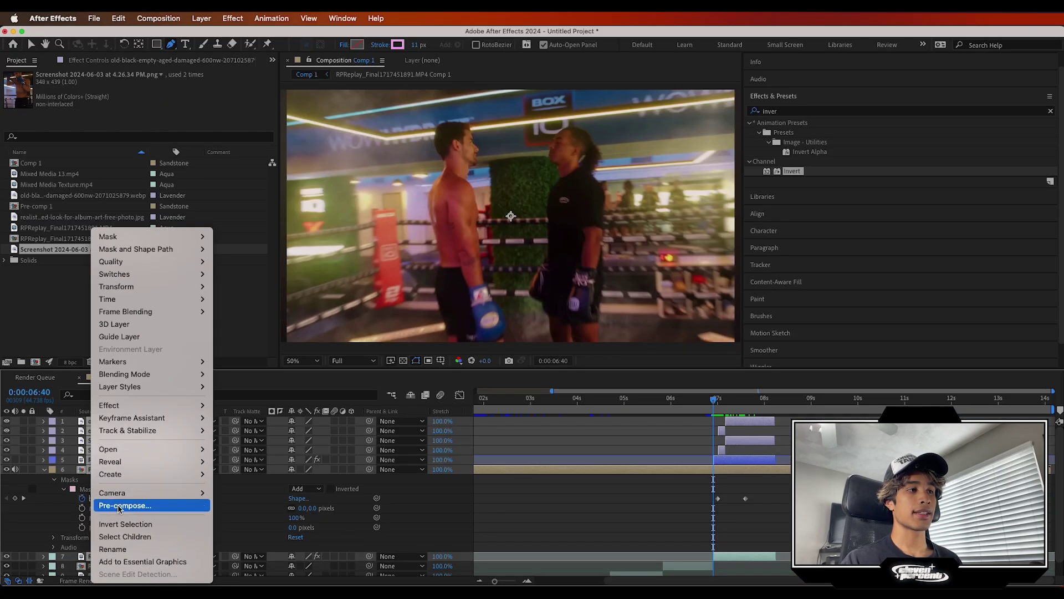
click(214, 454)
click(500, 329)
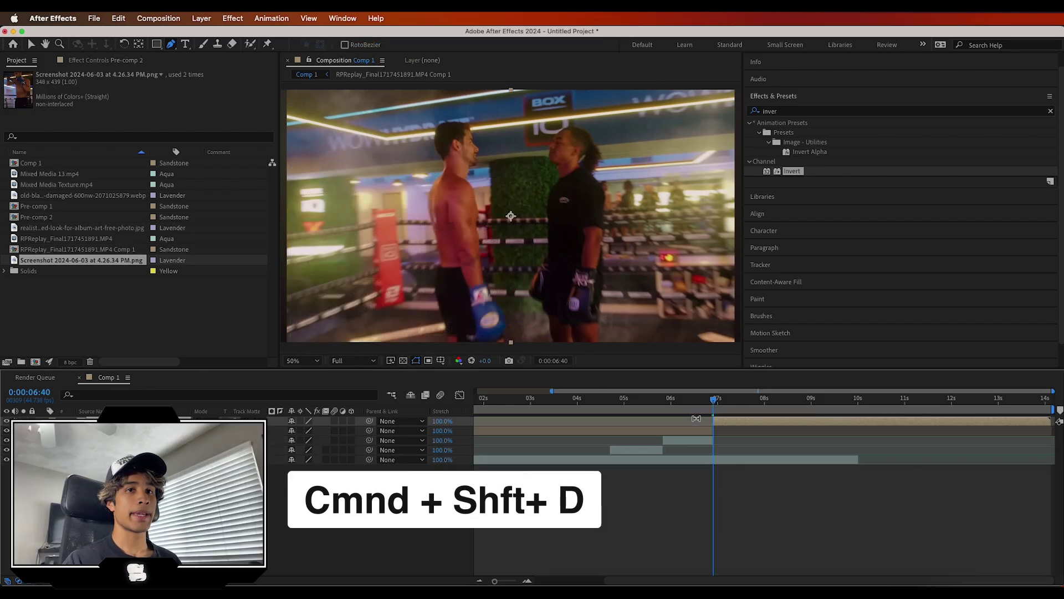
key(super+shift+d)
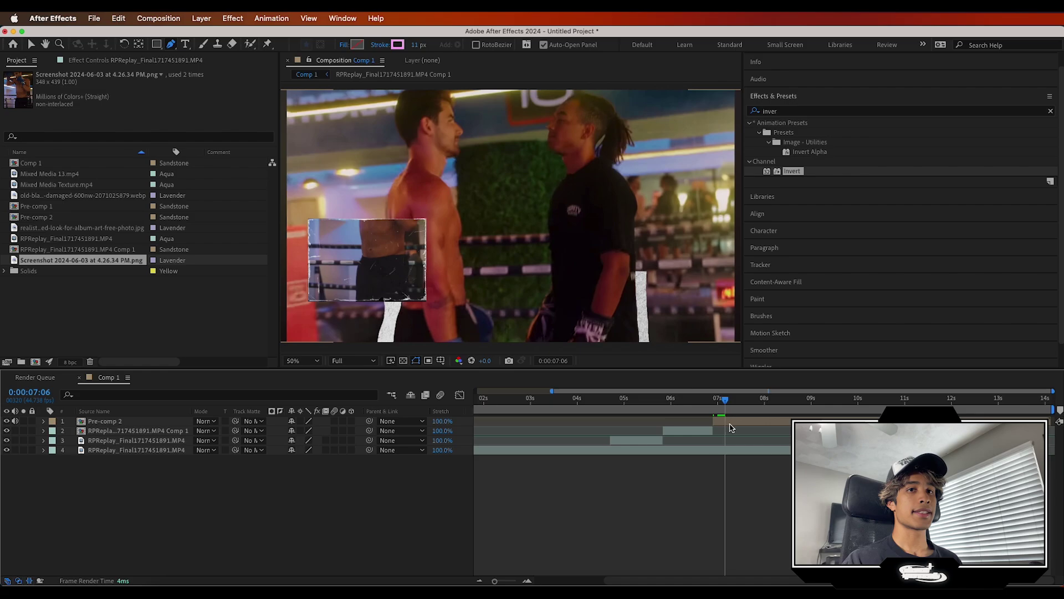
Play back Pre-comp 2 from its beginning to check the outline and image reveal
click(7, 422)
click(7, 421)
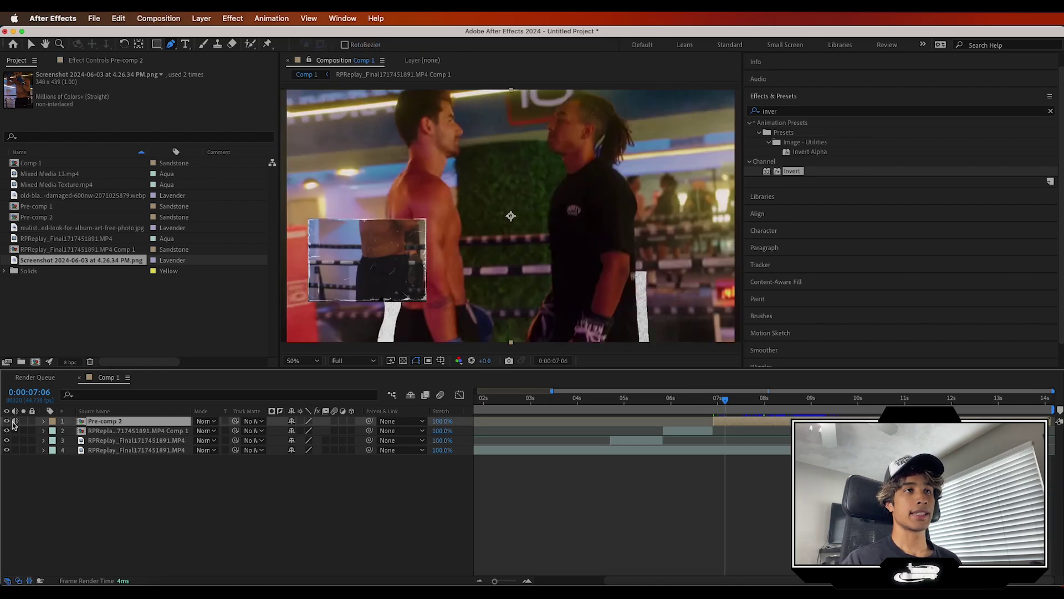
key(space)
key(space)
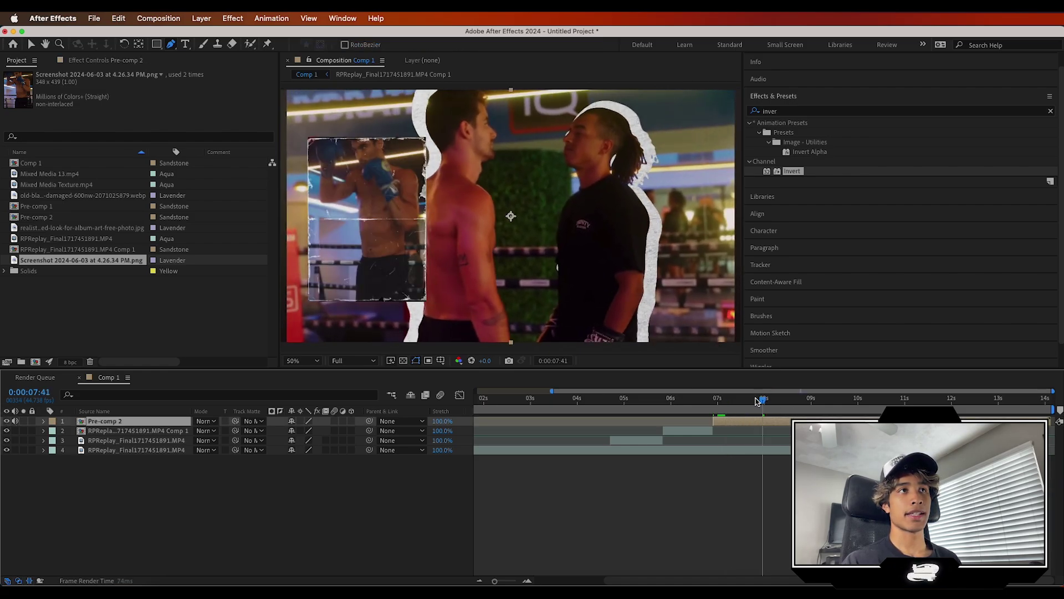
drag(761, 402, 716, 401)
key(space)
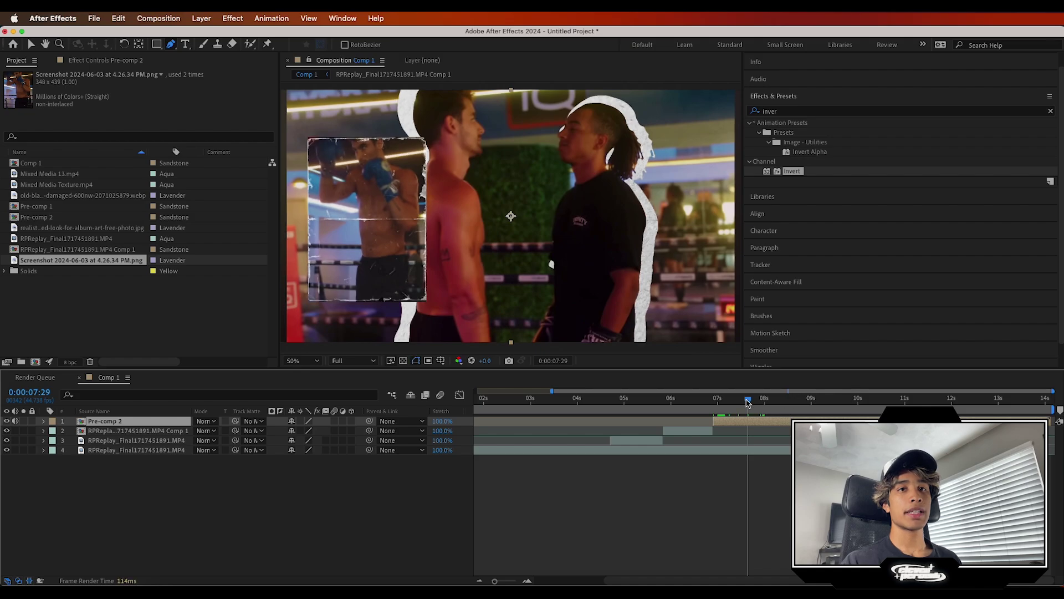
Apply Posterize Time to Pre-comp 2 with a frame rate of 12 and preview the choppier motion
click(776, 112)
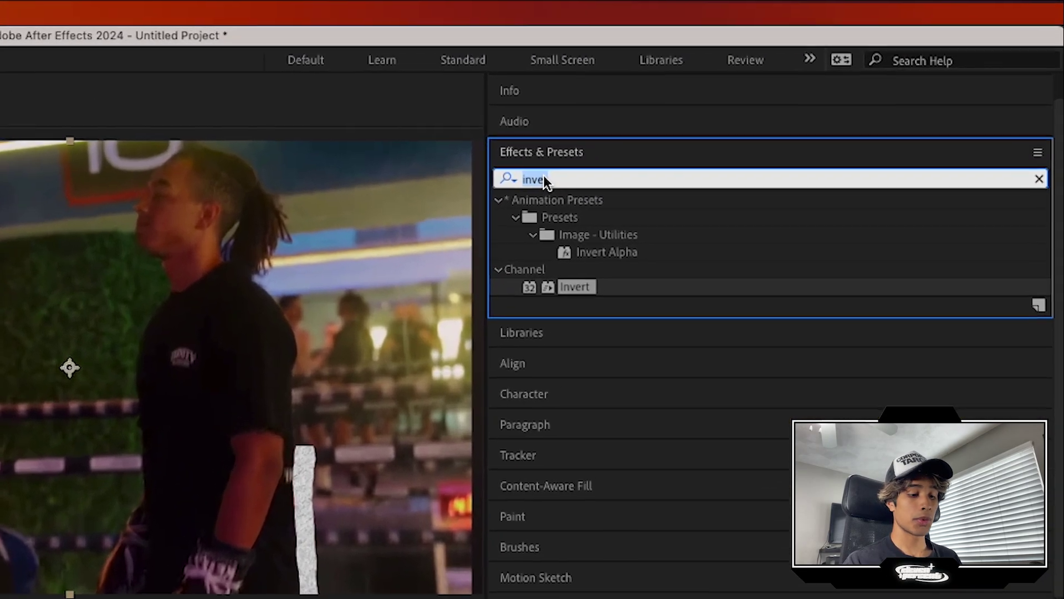
text(poster)
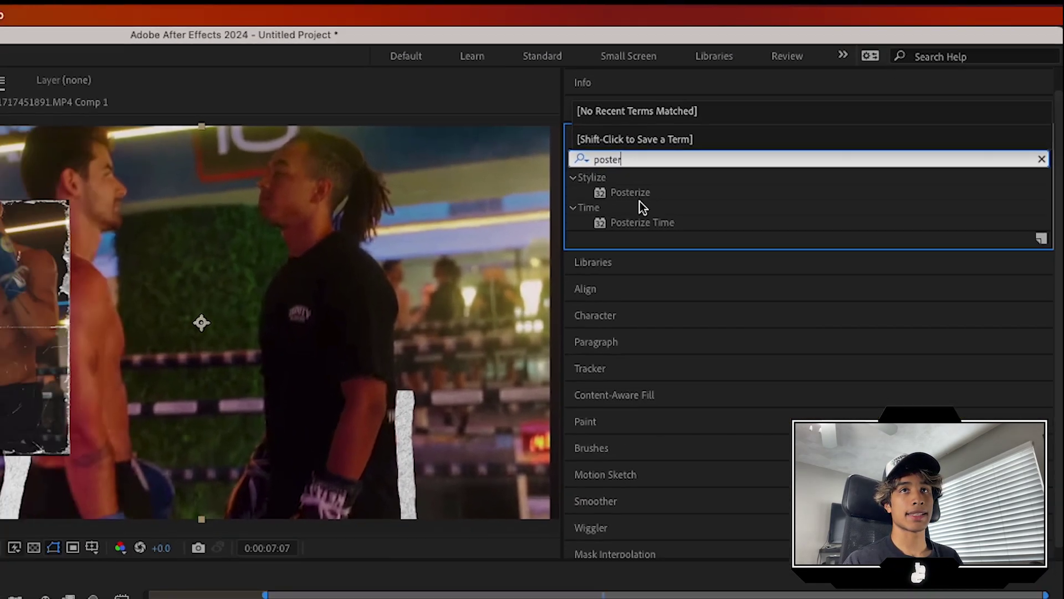
drag(643, 222, 723, 421)
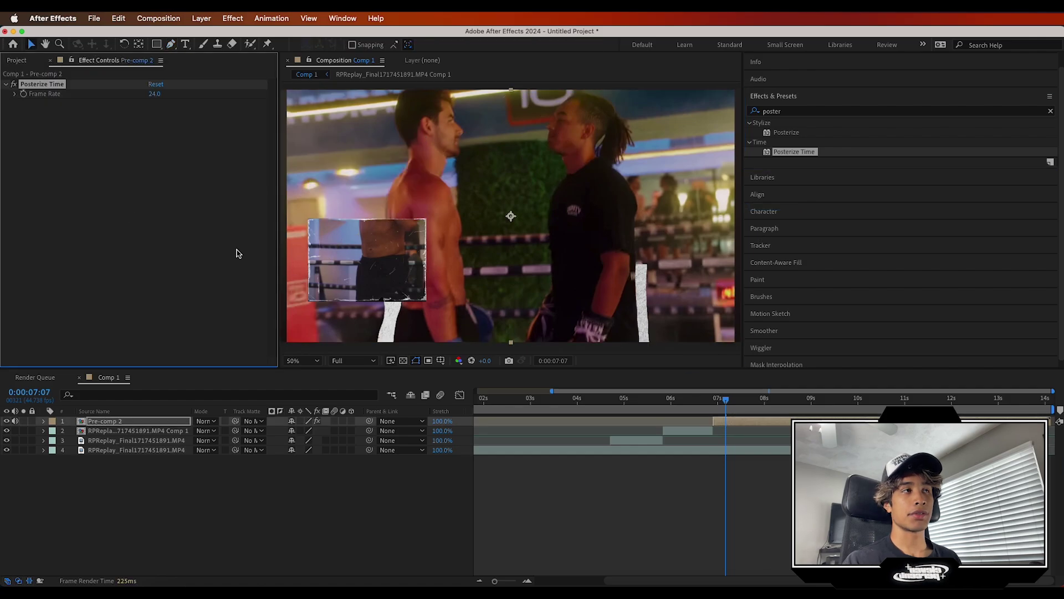
click(154, 94)
text(12)
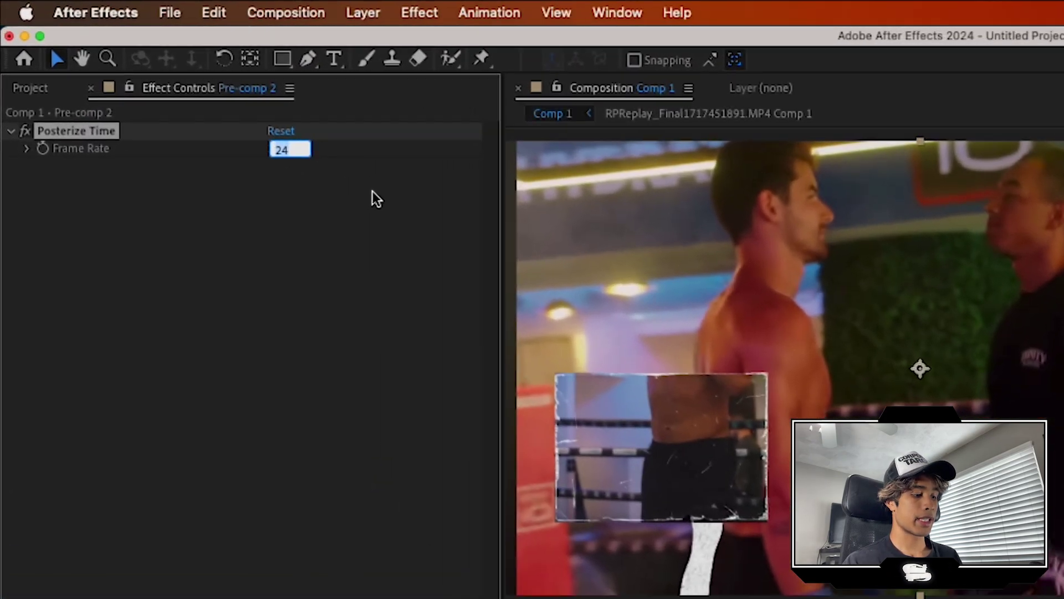
key(Return)
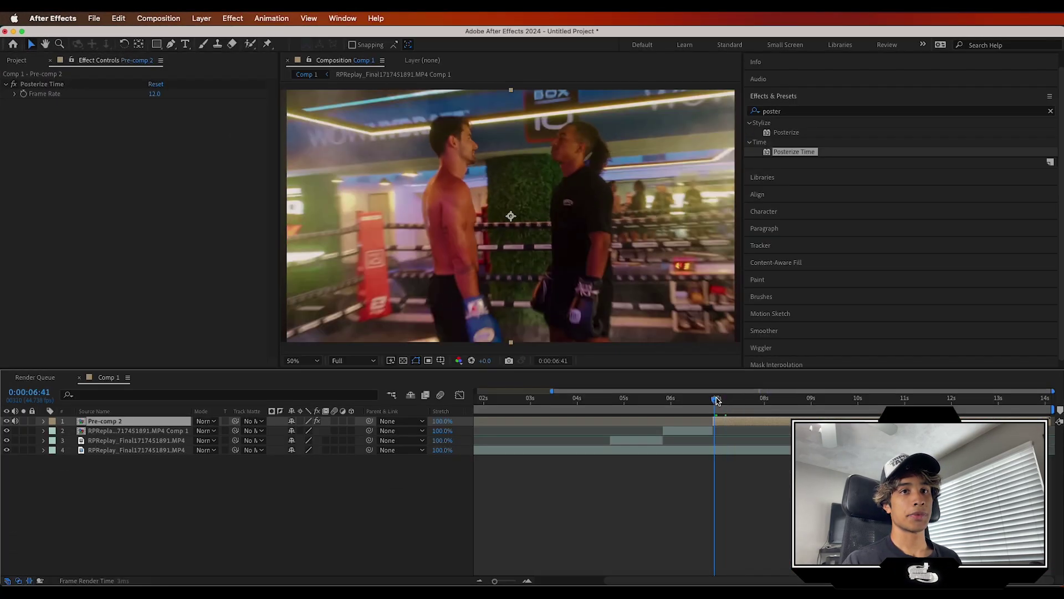
drag(717, 400, 759, 408)
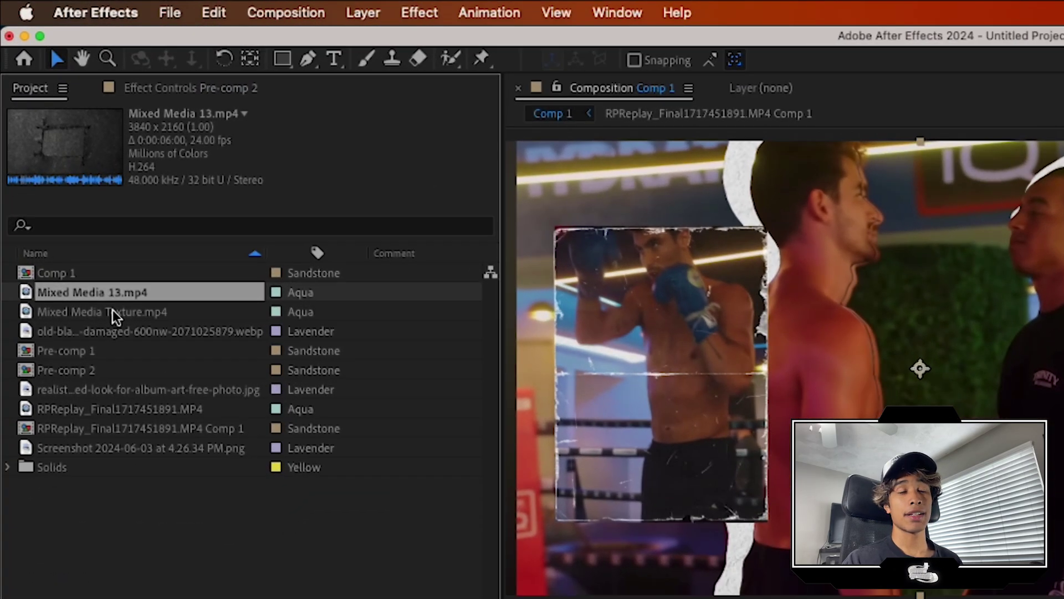
Add Mixed Media Texture.mp4 as the uppermost layer and scale it down to just cover the composition frame
drag(112, 310, 131, 423)
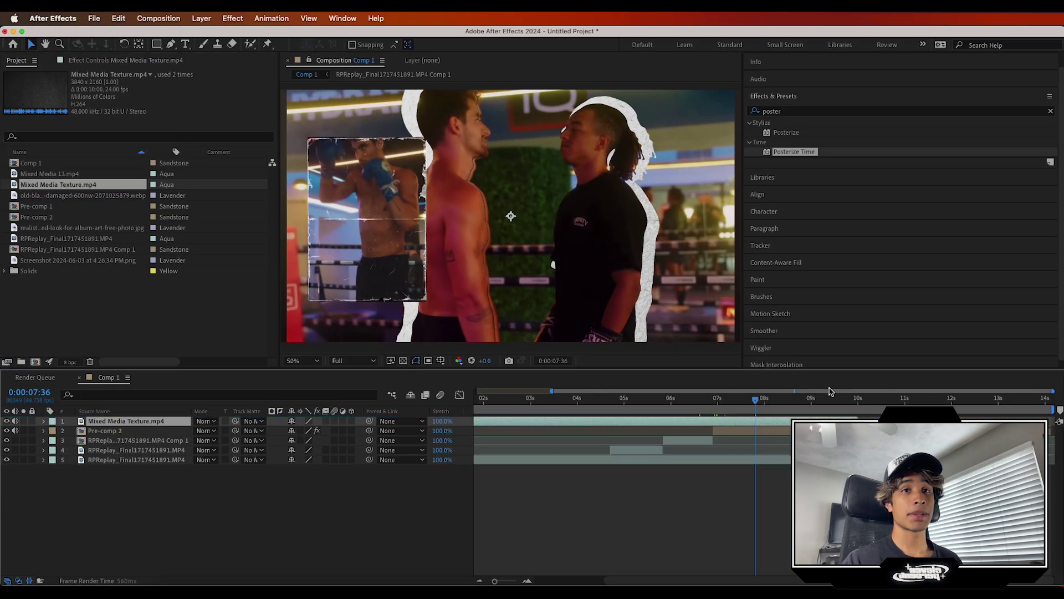
scroll(512, 261, down, 6)
scroll(513, 263, up, 2)
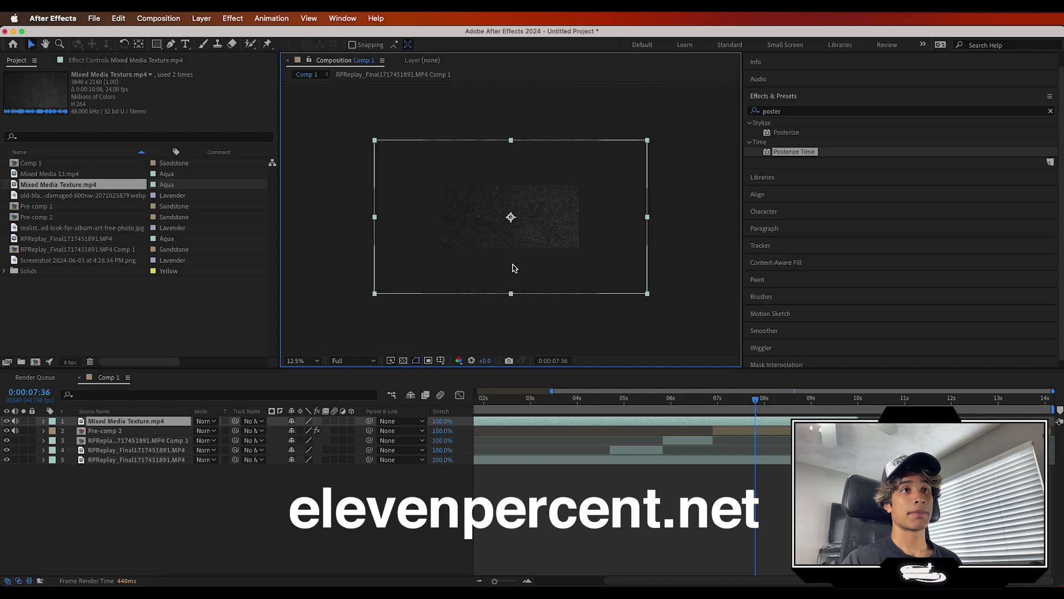
scroll(510, 272, down, 1)
drag(508, 263, 508, 261)
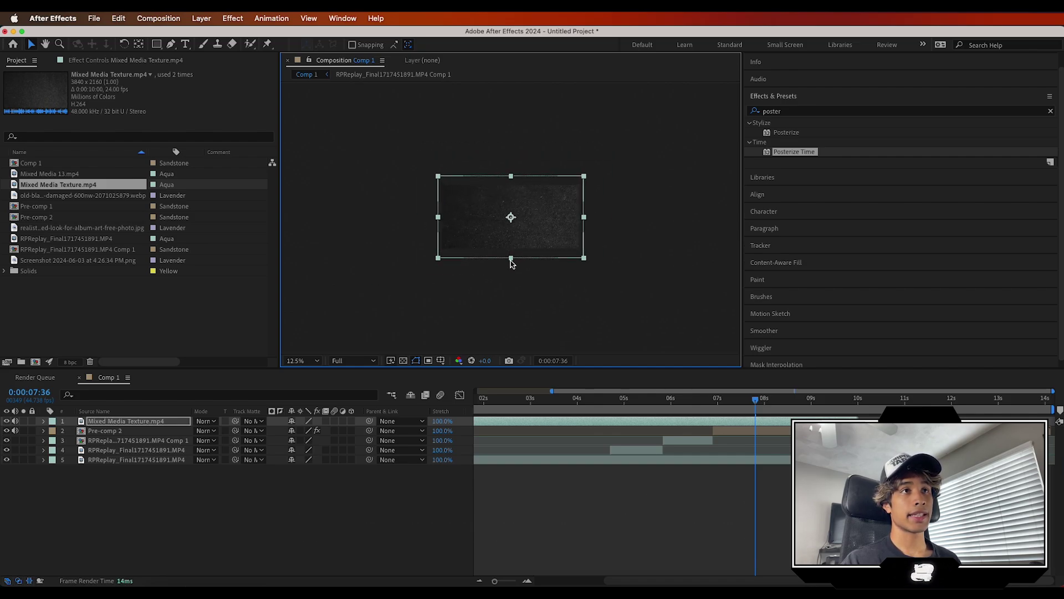
Set the Mixed Media Texture.mp4 layer's blending mode to Screen and play back the textured result
scroll(507, 258, up, 1)
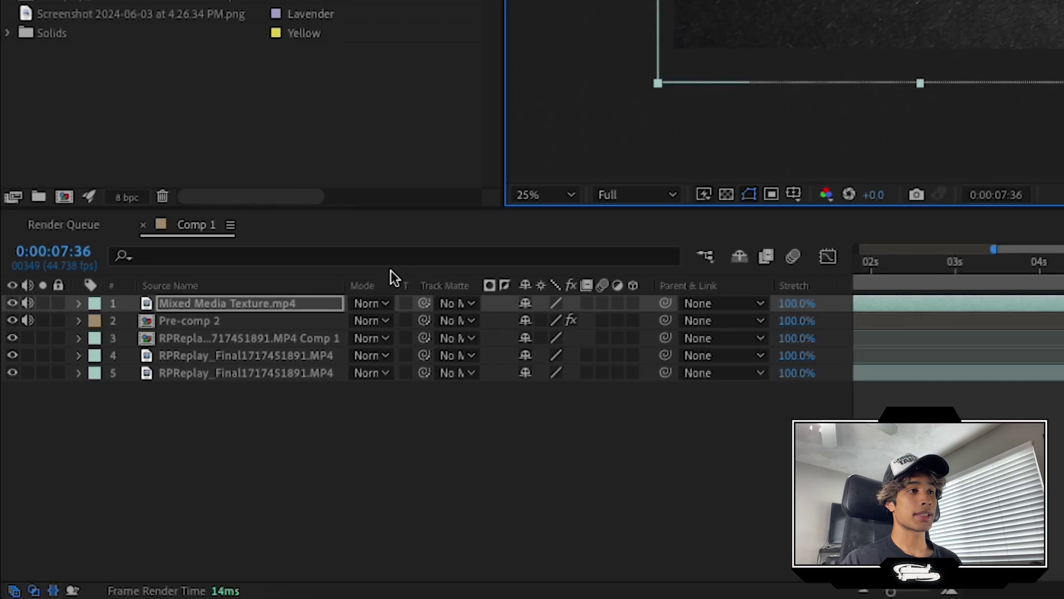
click(380, 302)
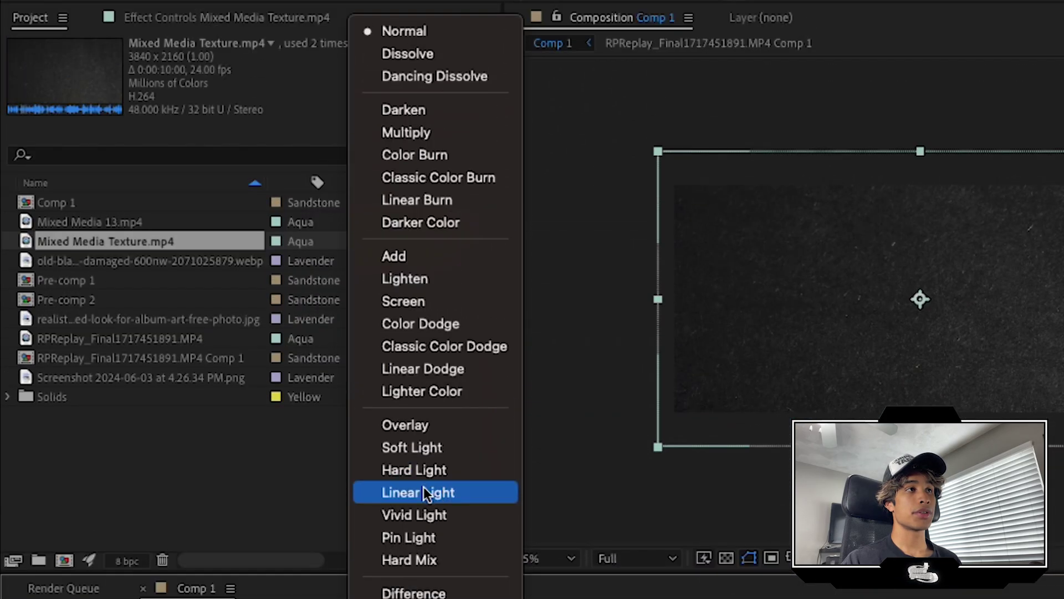
click(438, 302)
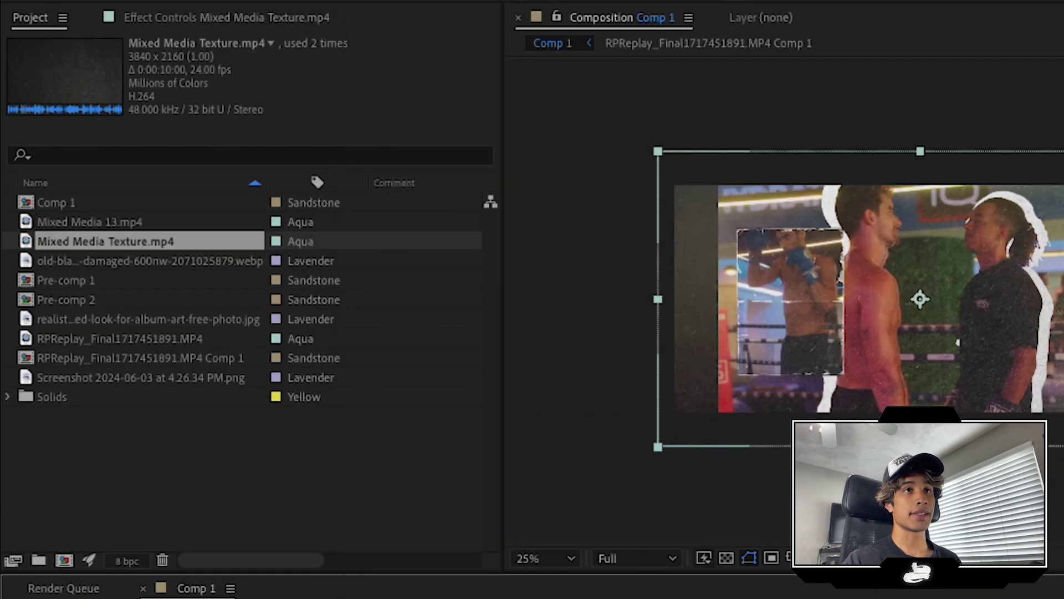
drag(757, 401, 697, 400)
key(space)
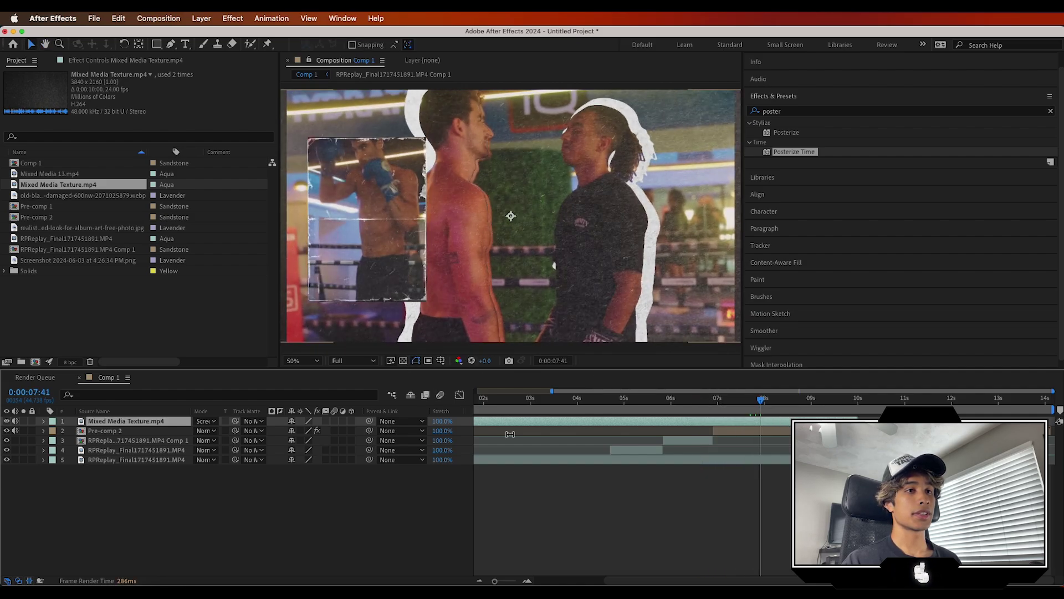
Split the Mixed Media Texture.mp4 layer at 0:00:06:40 and delete the part before that point
drag(743, 416, 725, 422)
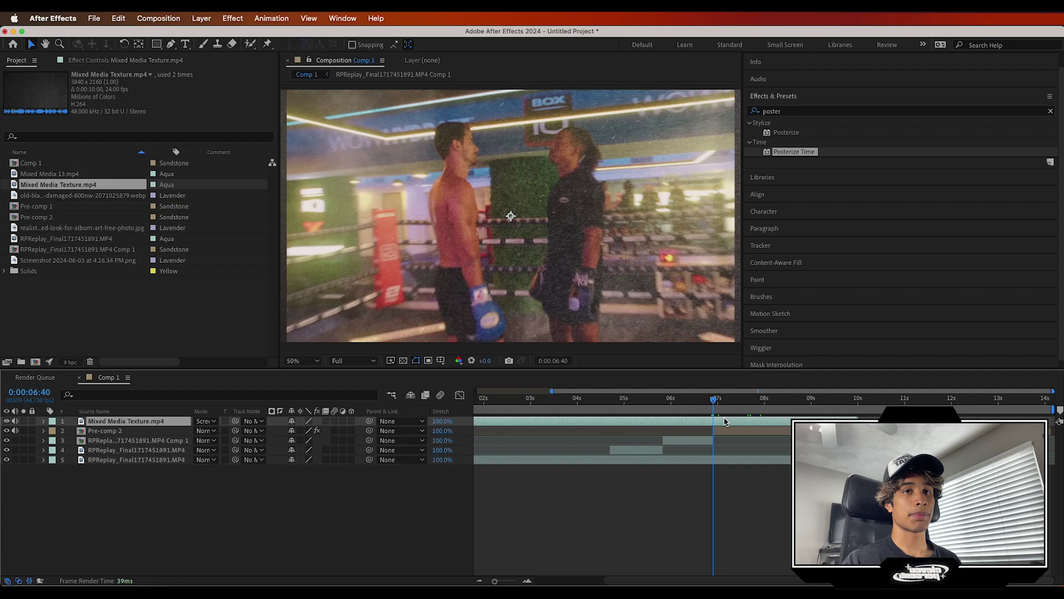
key(super+shift+d)
click(698, 431)
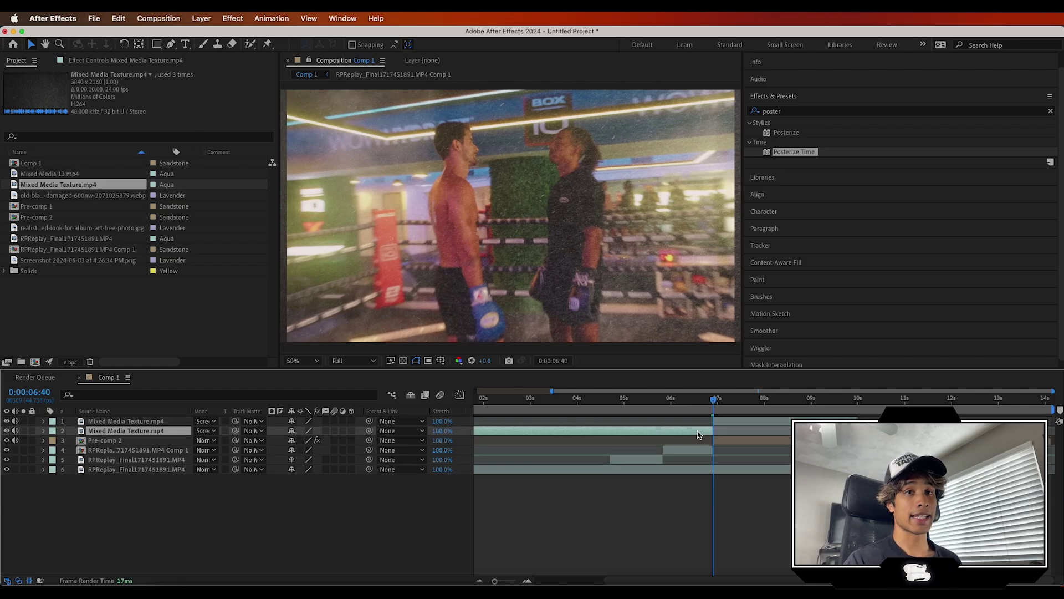
key(Delete)
Lower the Mixed Media Texture.mp4 layer's opacity to 70% and preview the texture from 0:00:06:32
click(44, 421)
click(54, 432)
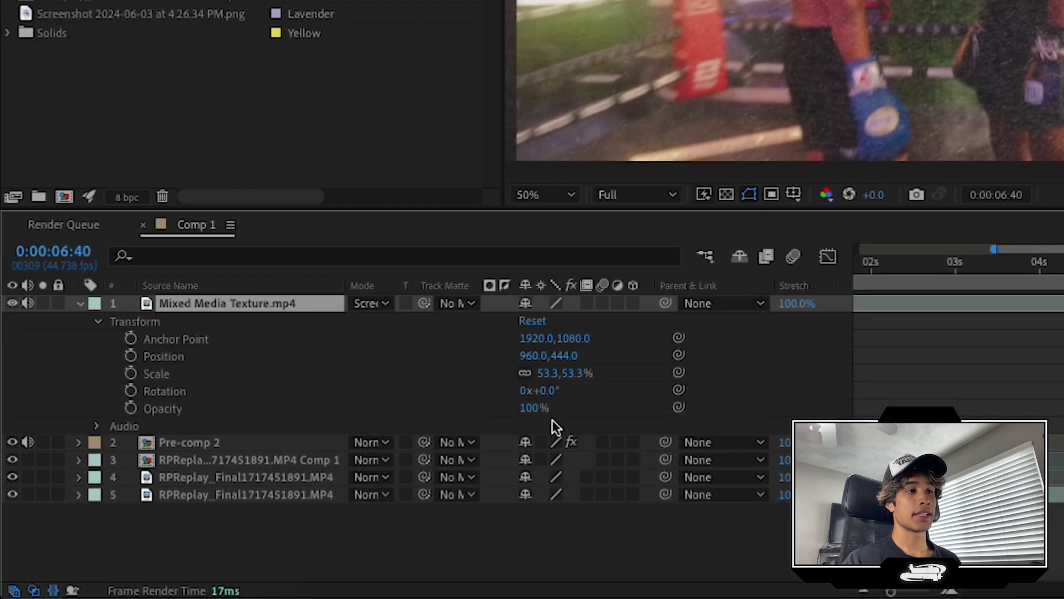
drag(506, 405, 502, 411)
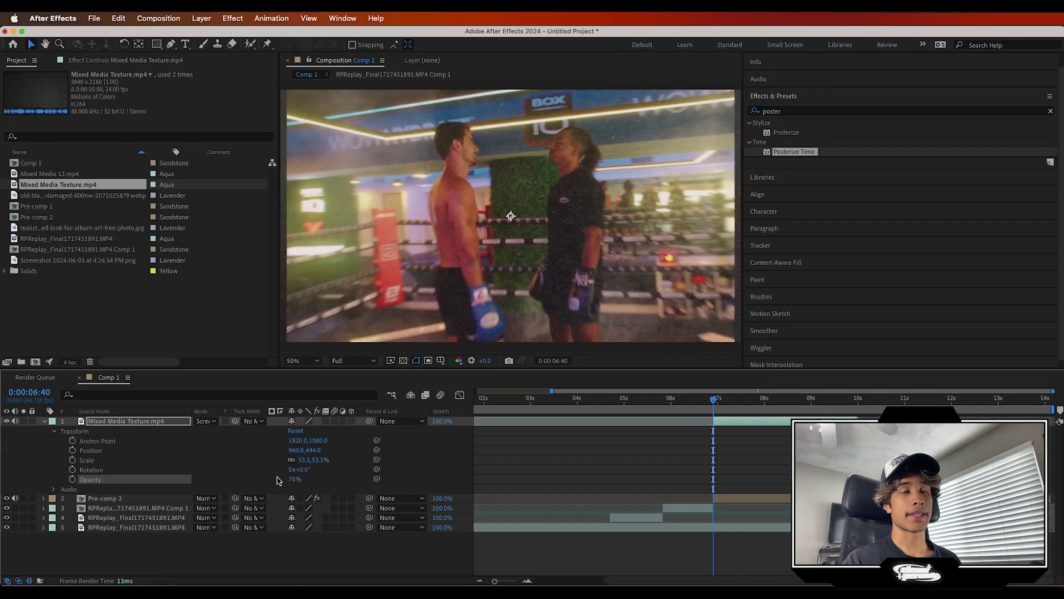
click(705, 397)
key(space)
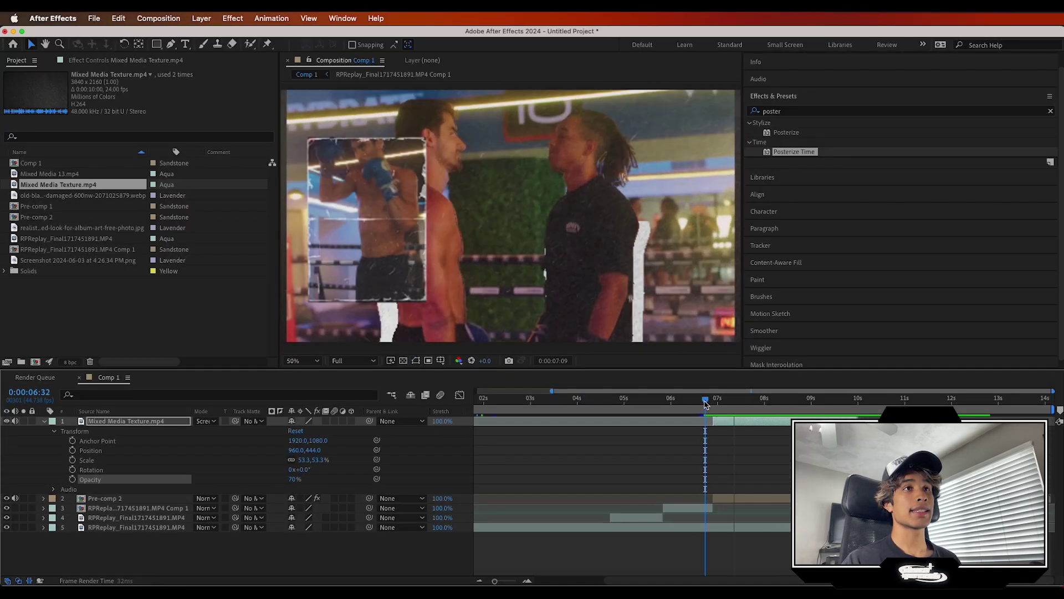
key(space)
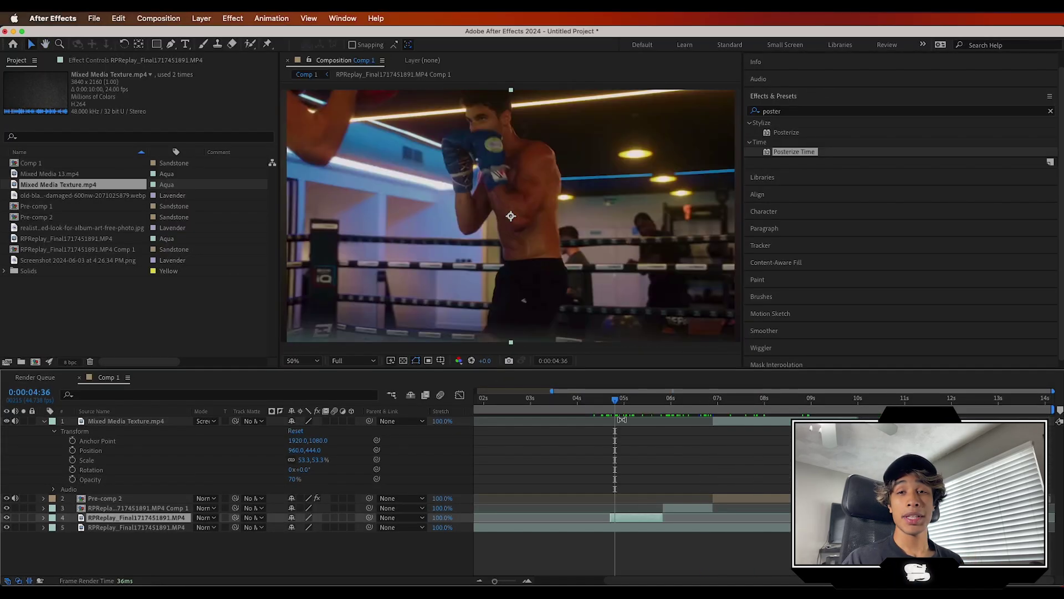
At 0:00:04:33, create a text layer reading 0:00 in Digital-7 Mono and position it over the boxer clip
drag(615, 404, 610, 403)
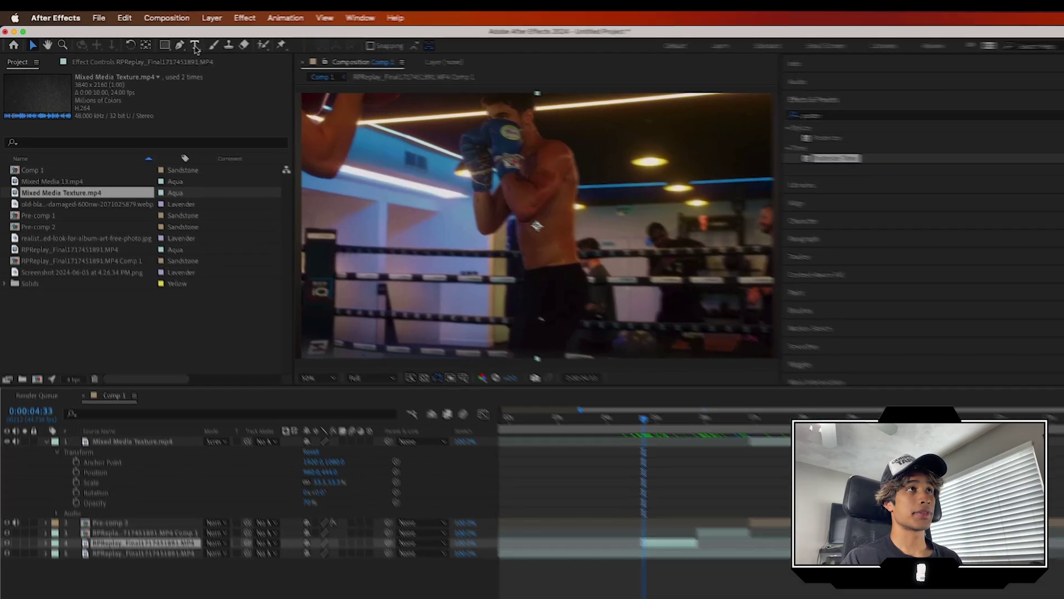
click(185, 44)
click(699, 355)
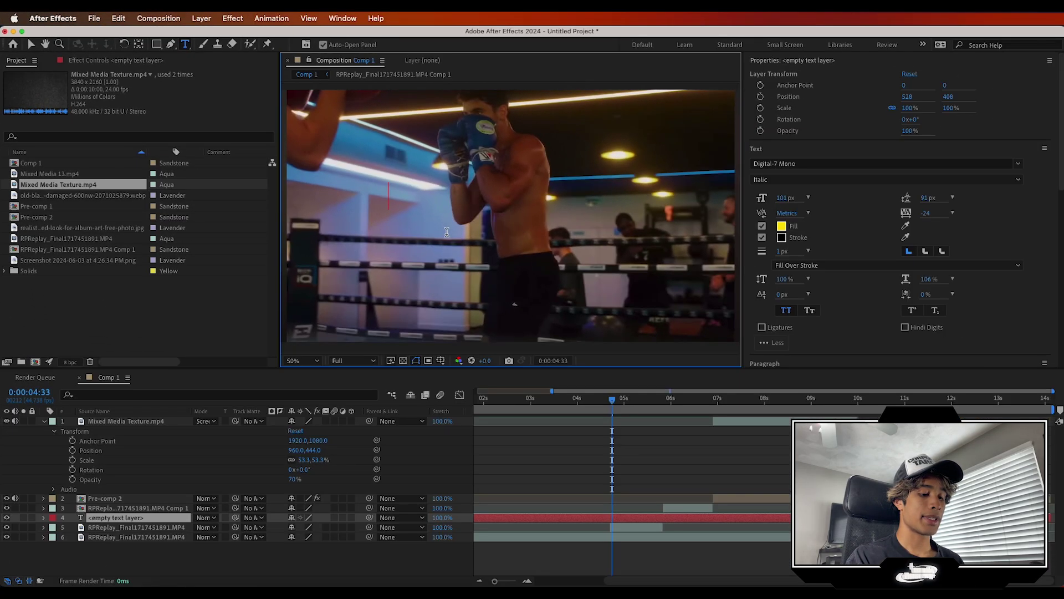
text(0:00)
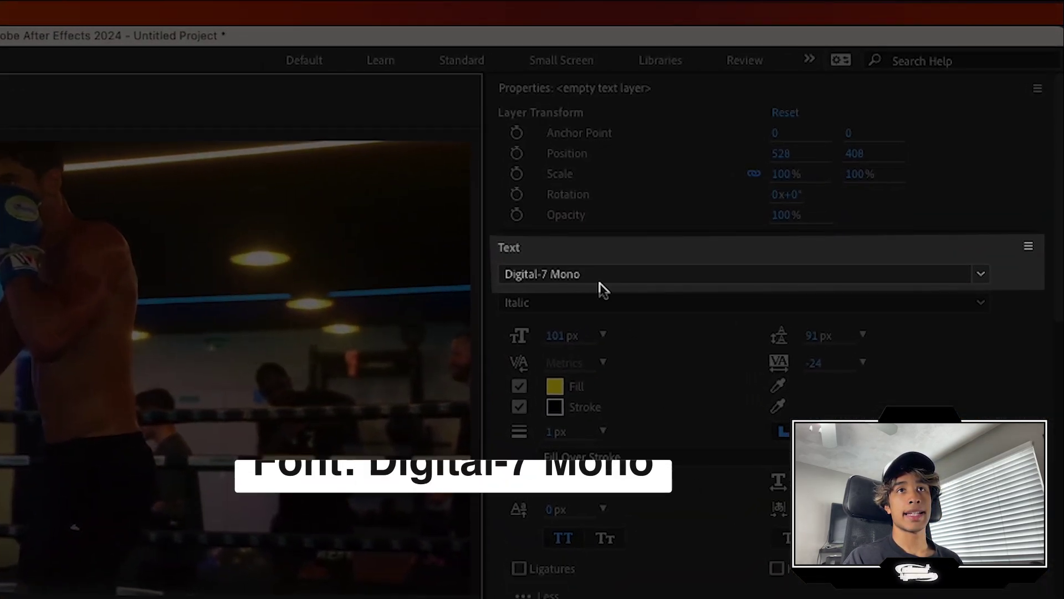
click(589, 275)
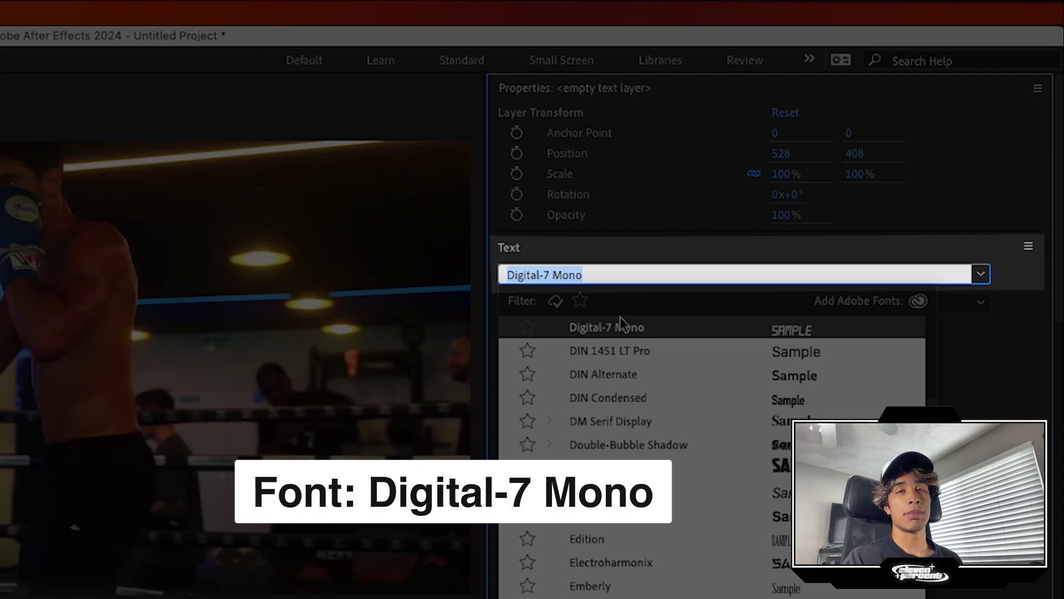
click(716, 259)
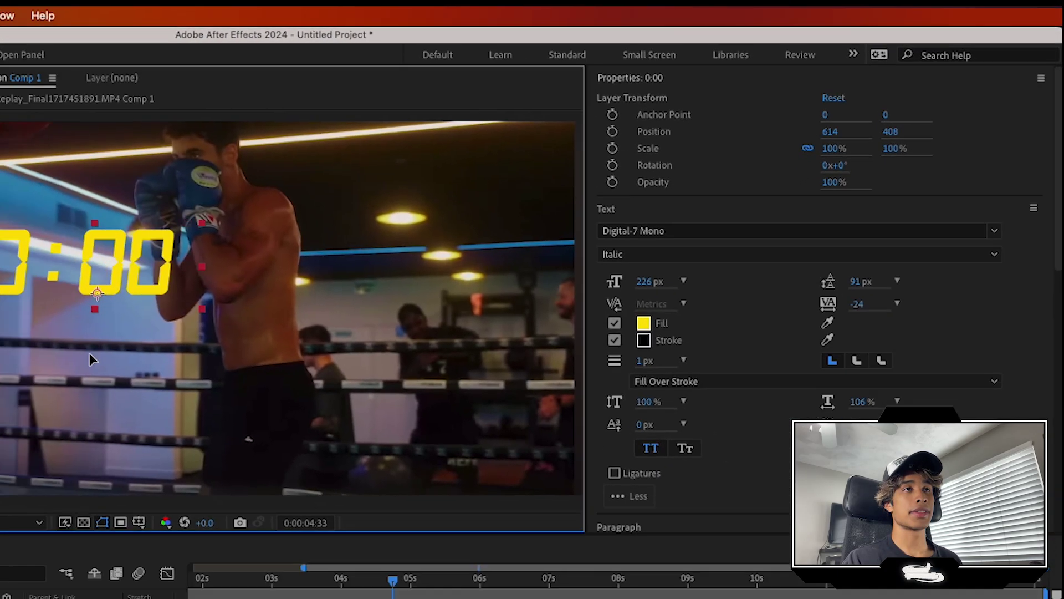
drag(93, 359, 409, 265)
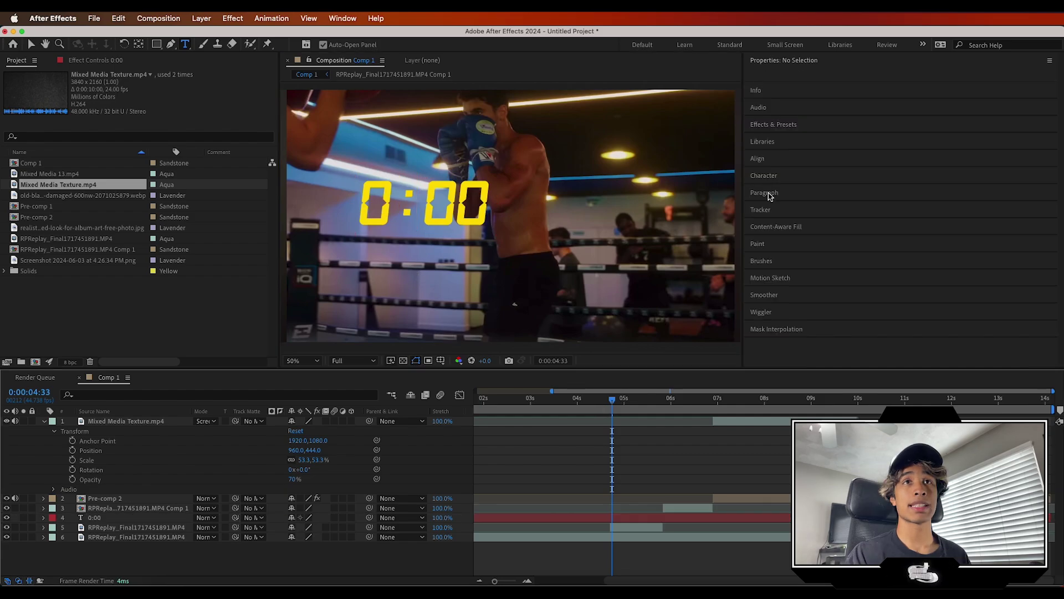
Find the Slider Control effect and apply it to the 0:00 text layer
click(778, 124)
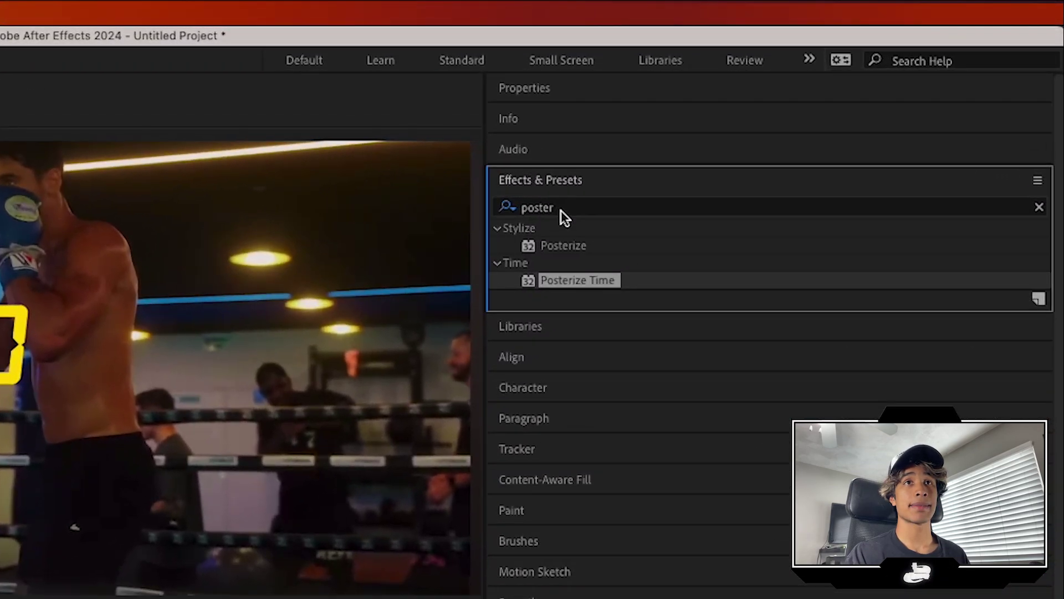
click(561, 211)
key(BackSpace)
text(slide)
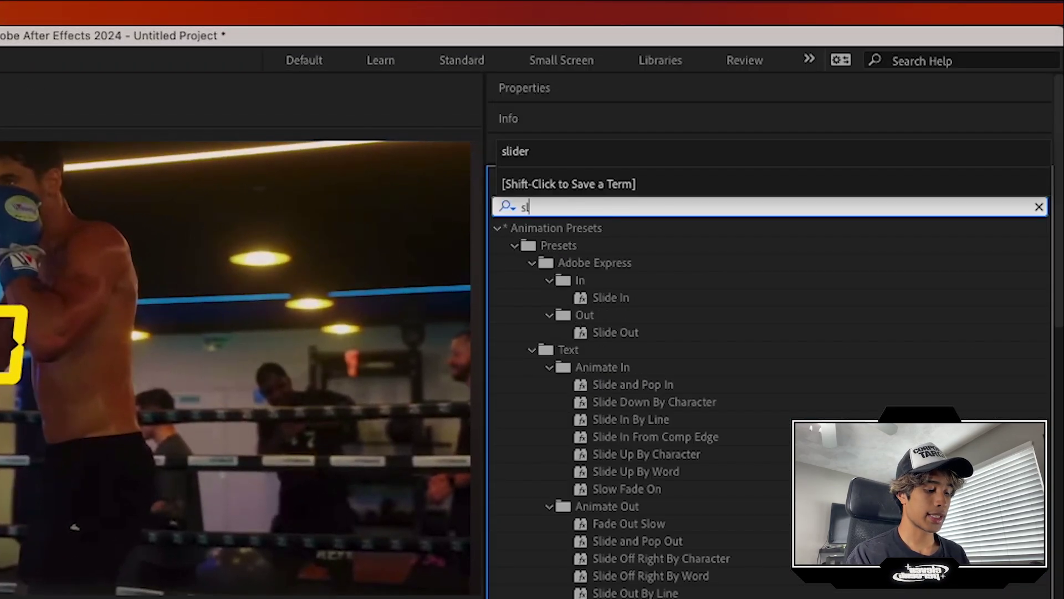
text(r)
drag(603, 251, 317, 598)
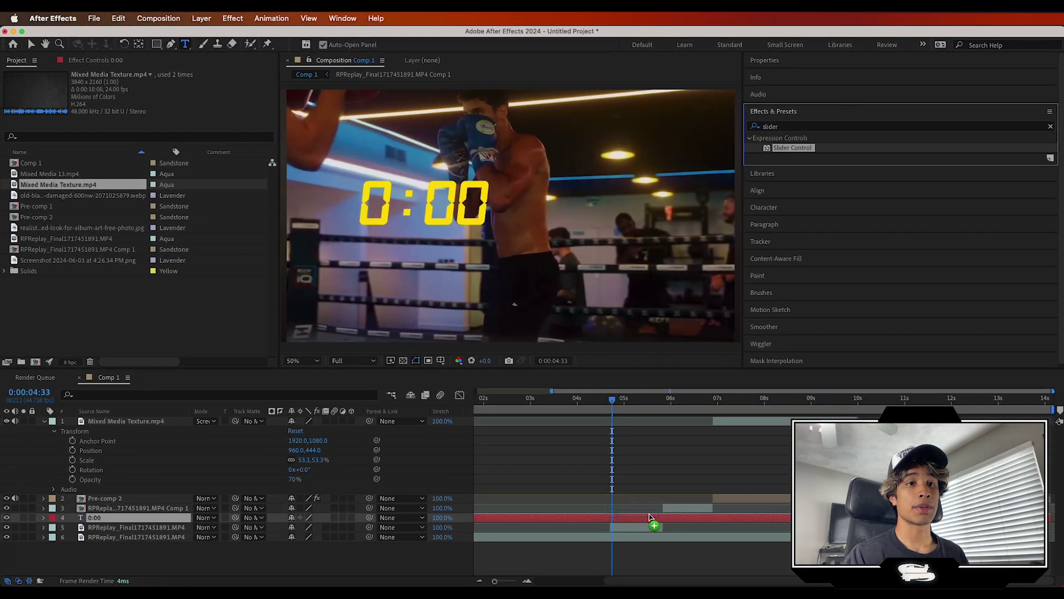
drag(650, 518, 650, 519)
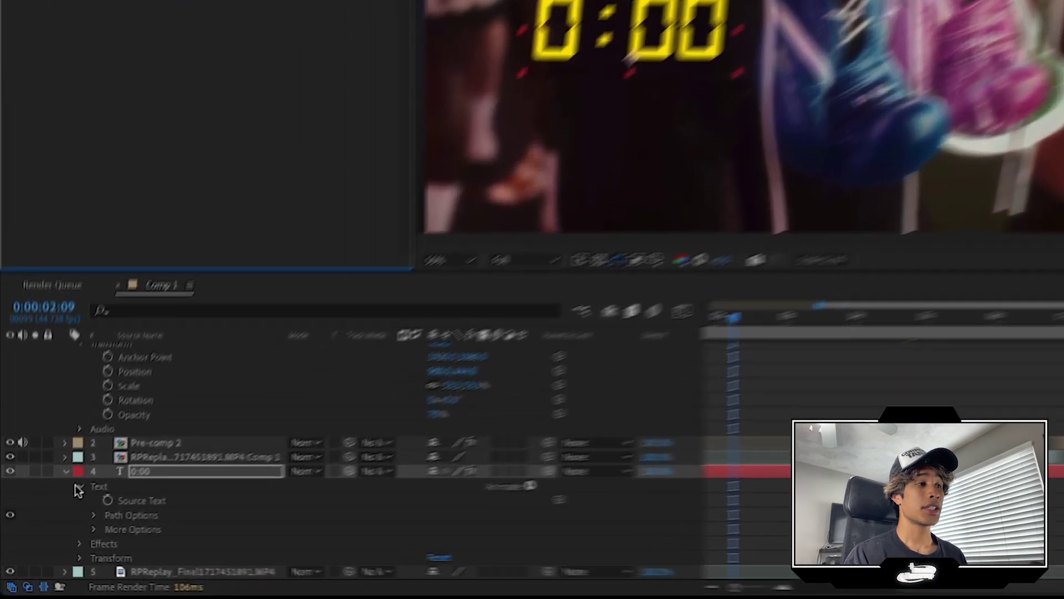
Reveal the 0:00 layer's Source Text property and add an expression to it
click(44, 503)
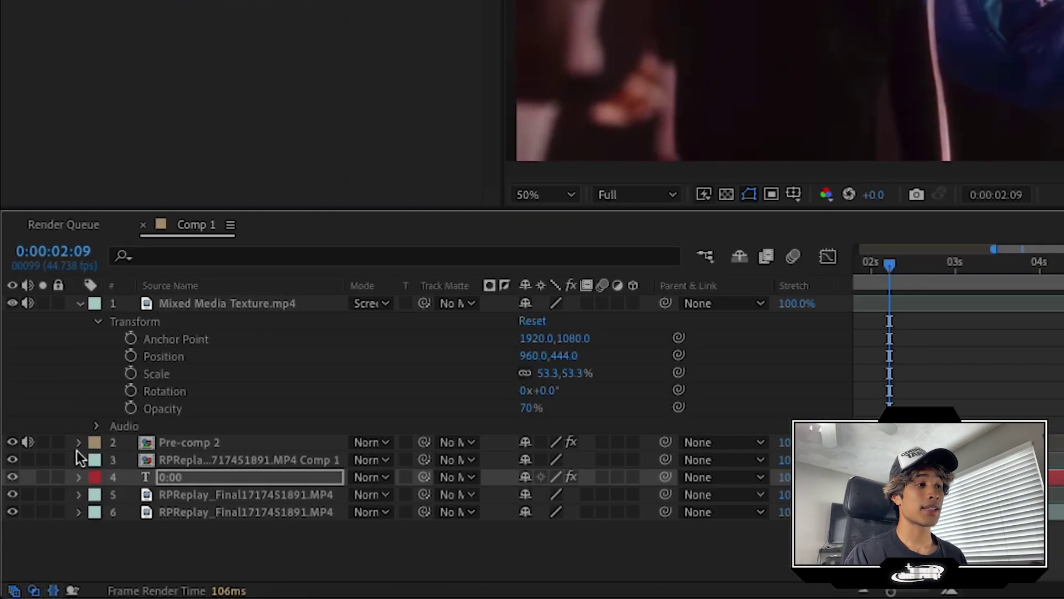
click(78, 477)
click(98, 491)
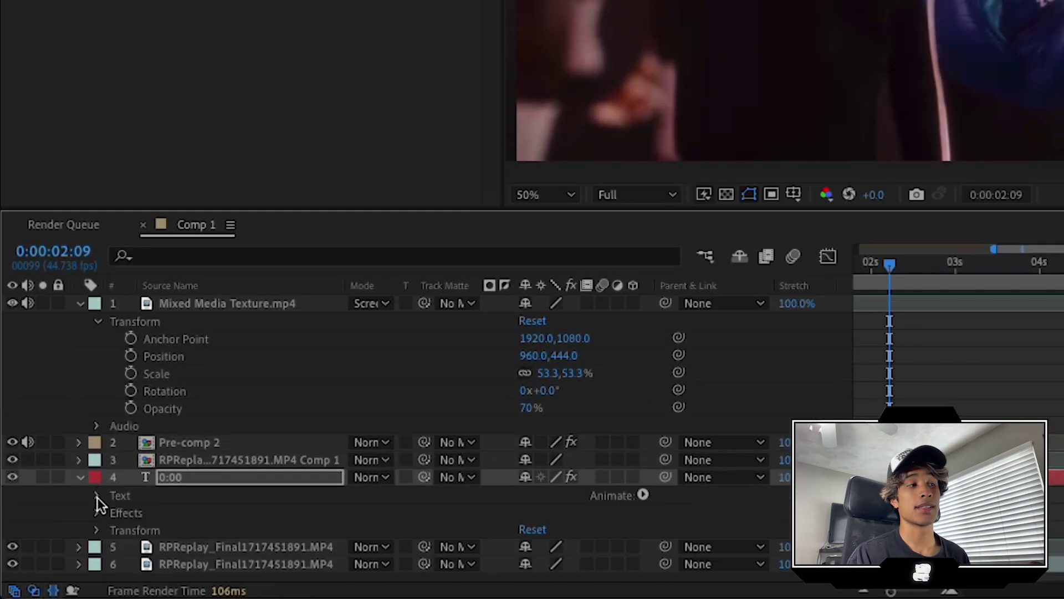
click(98, 495)
scroll(165, 501, down, 1)
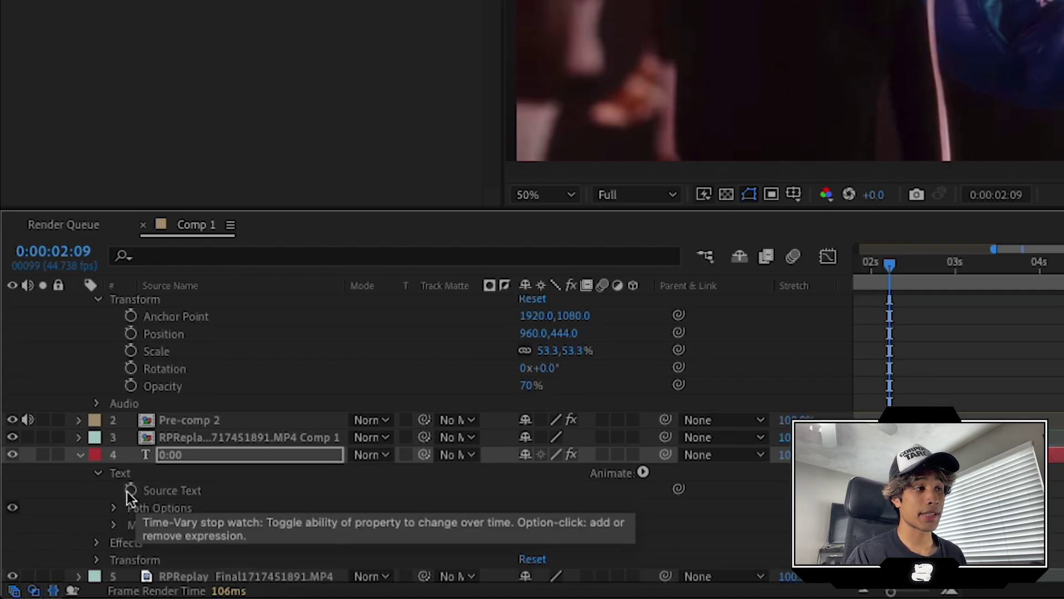
alt+click(131, 491)
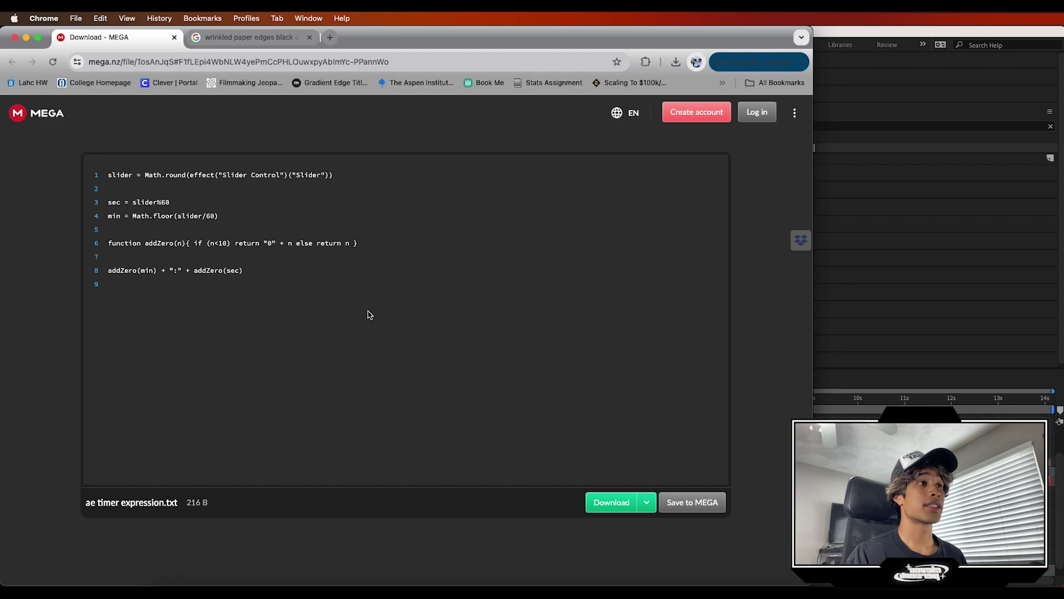
Copy the entire code from ae timer expression.txt in Chrome and paste it as the Source Text expression in After Effects
click(118, 176)
key(super+a)
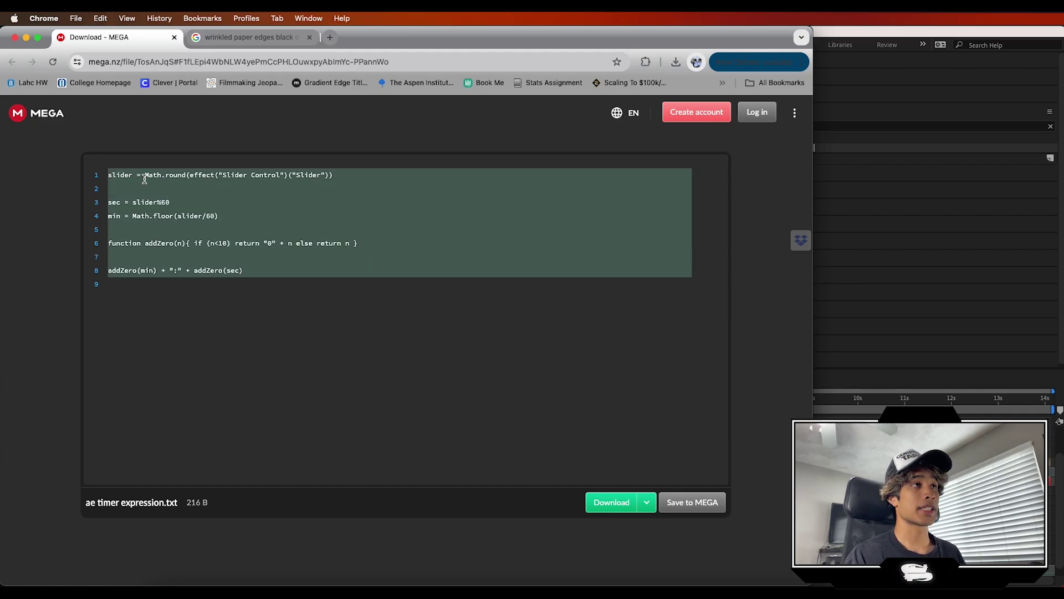
key(super+c)
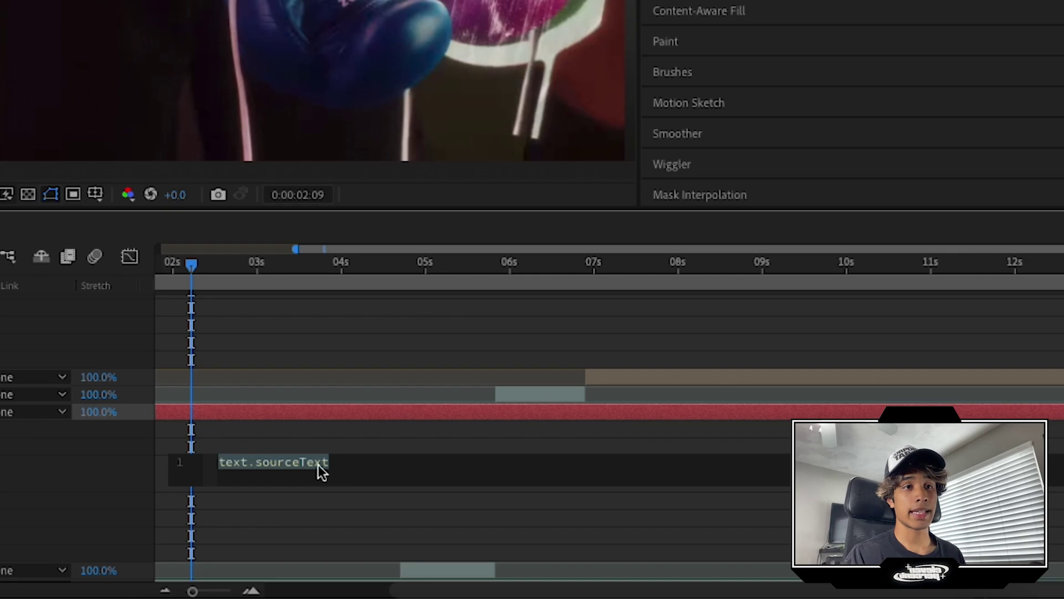
key(super+v)
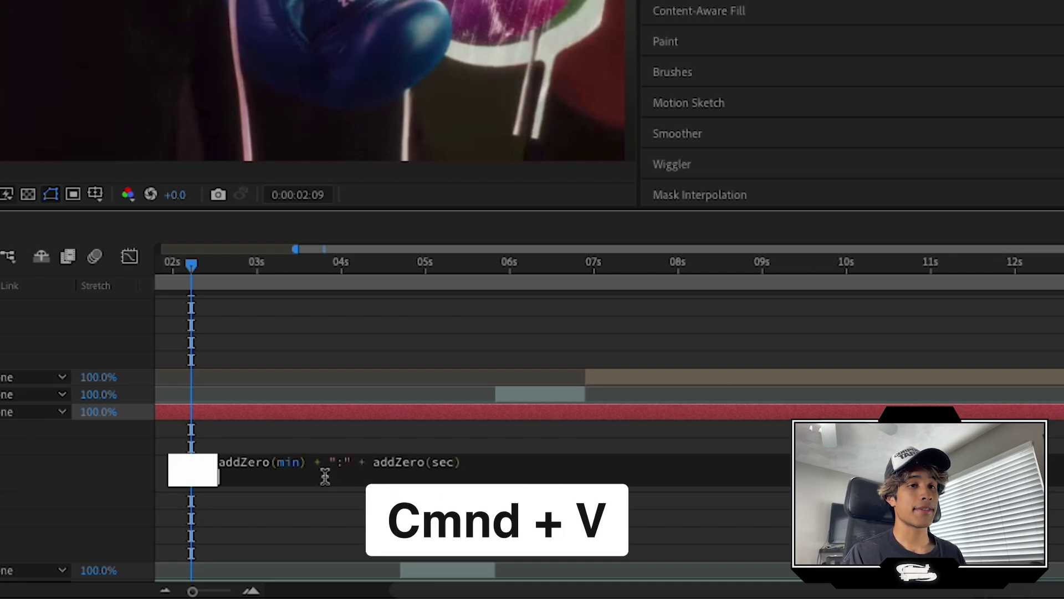
click(473, 429)
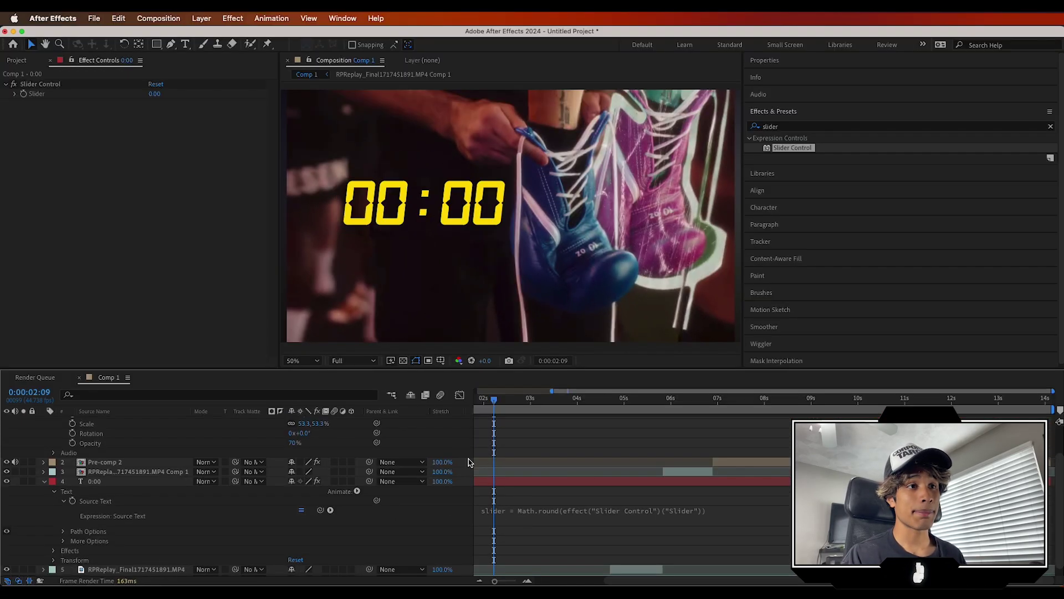
Play back the composition from 0:00:02:07 to check the timer text
drag(494, 403, 490, 402)
key(space)
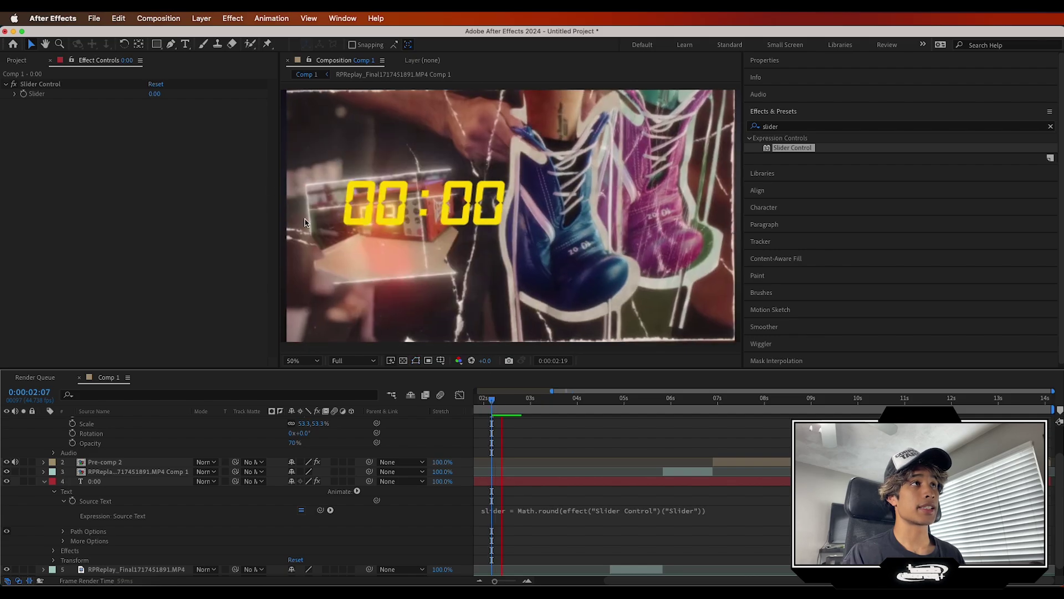
key(space)
Set the project's expressions engine to Legacy ExtendScript and show the full timer expression on Source Text
click(98, 18)
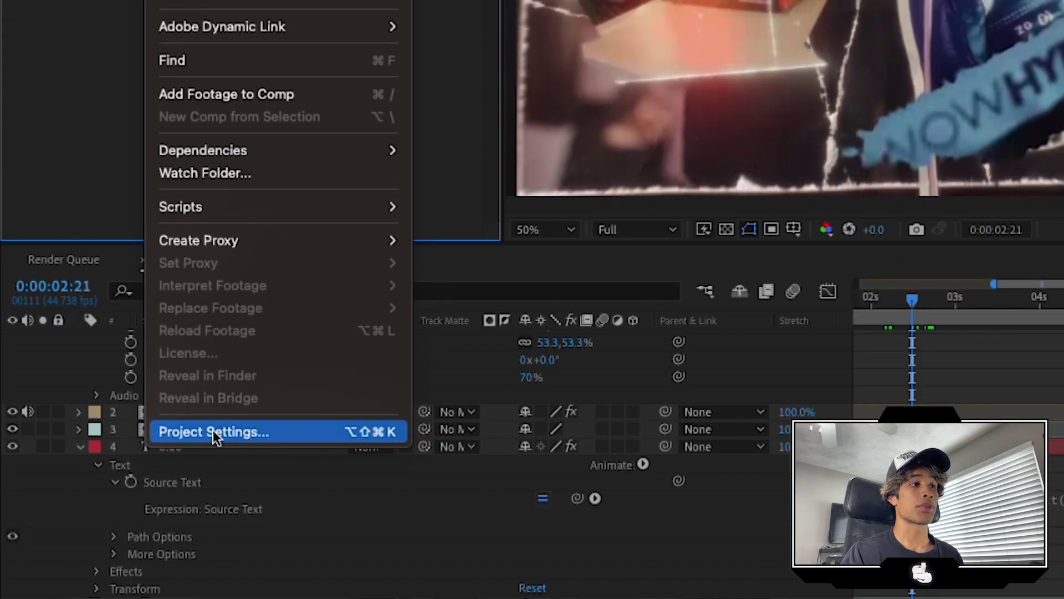
click(214, 430)
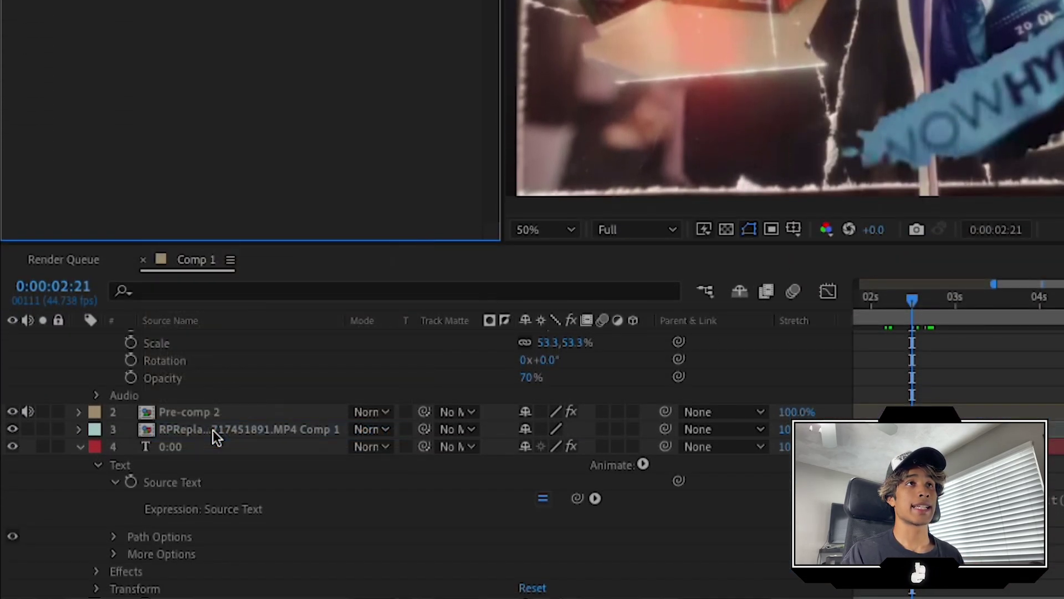
click(665, 124)
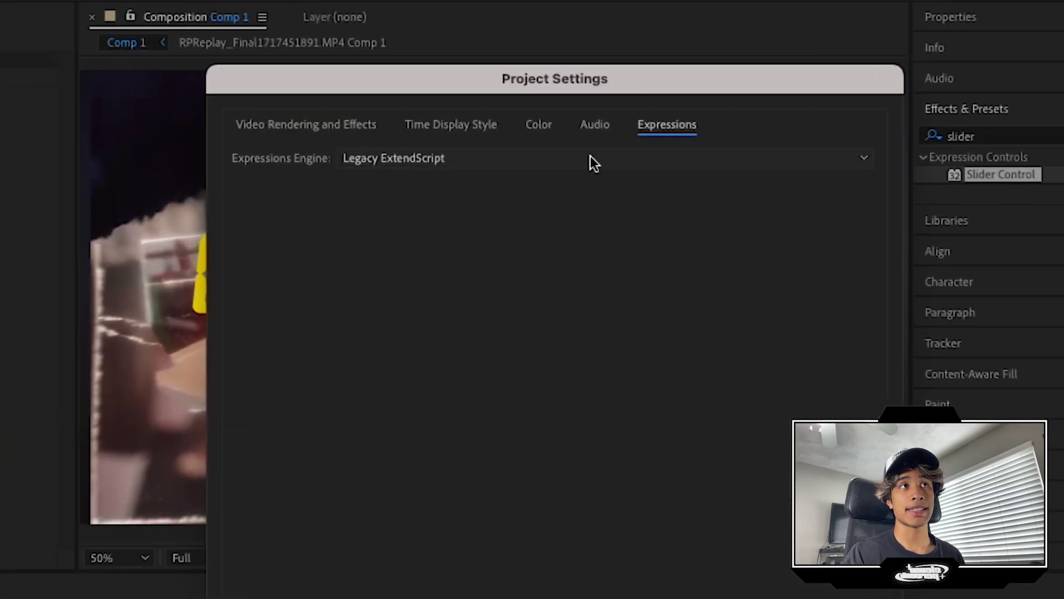
click(554, 159)
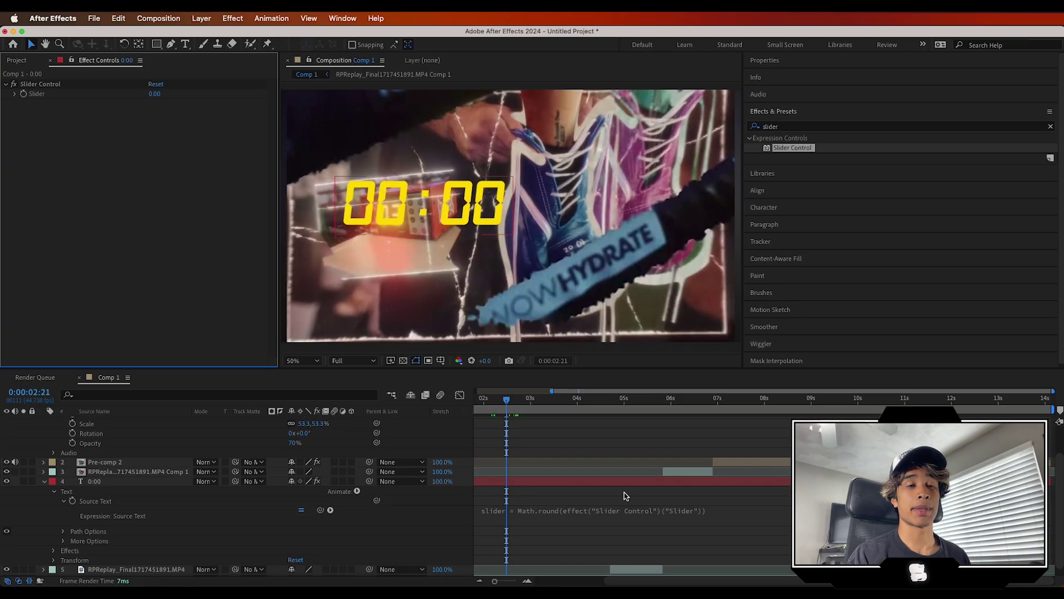
key(super+v)
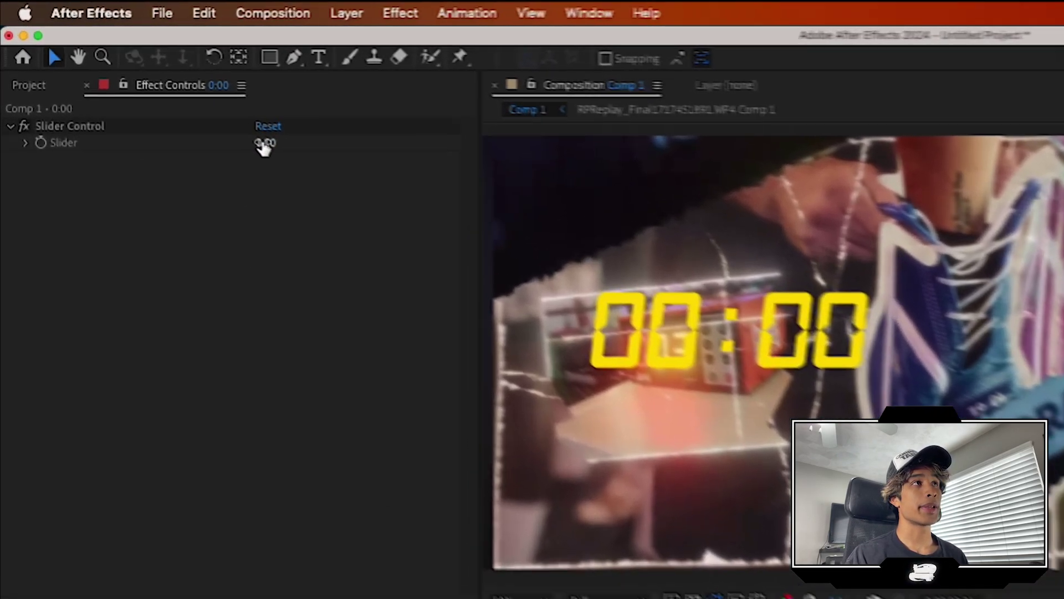
Try a higher Slider value to test the timer text, and undo the change
drag(154, 93, 212, 105)
drag(382, 167, 434, 201)
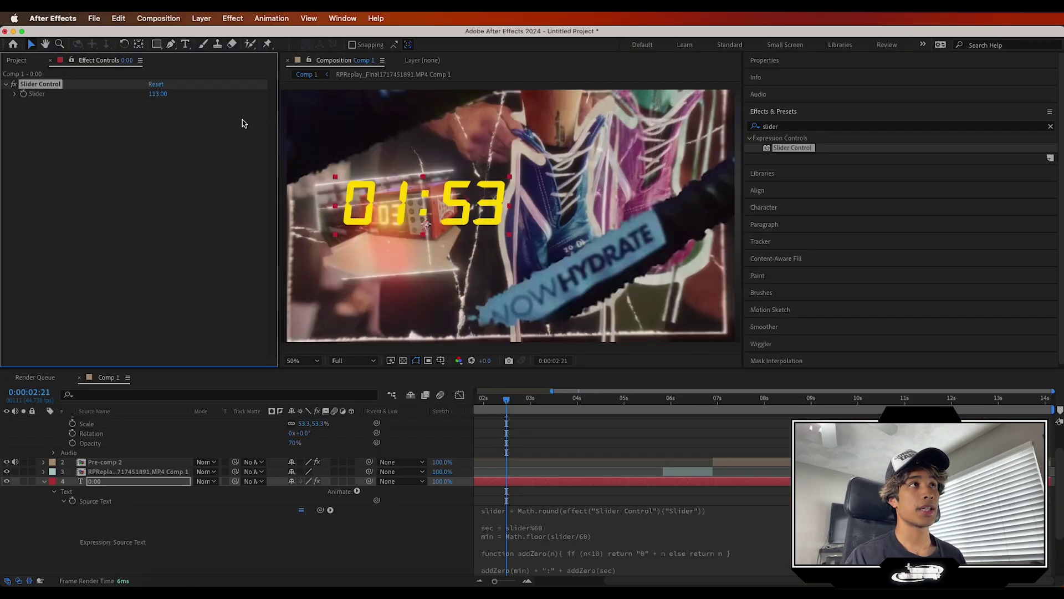
key(super+z)
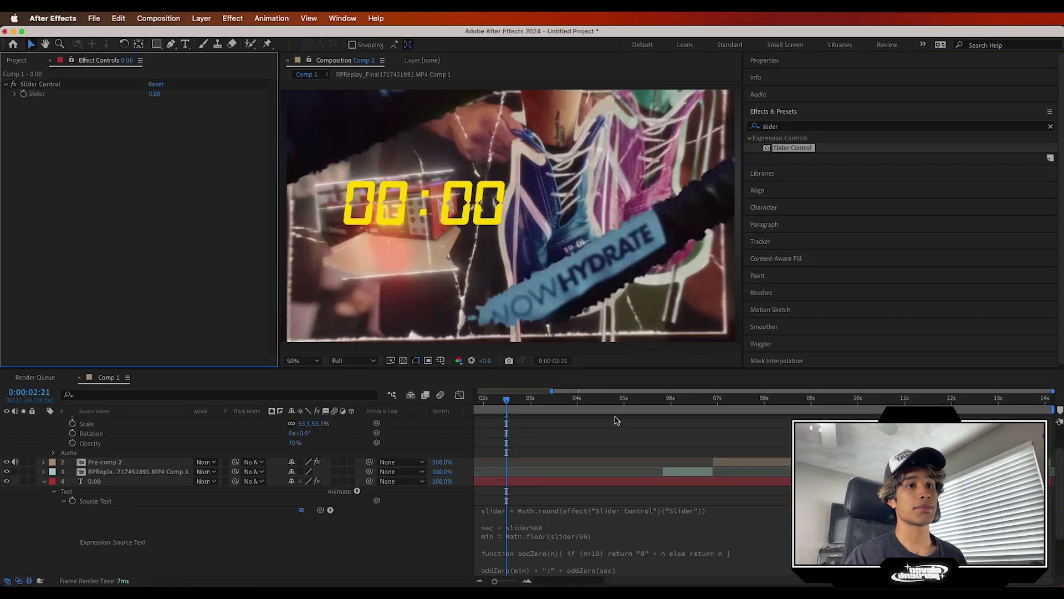
Find the Glow effect, apply it to the timer text layer, and set Glow Radius to 33
scroll(579, 520, down, 1)
click(804, 129)
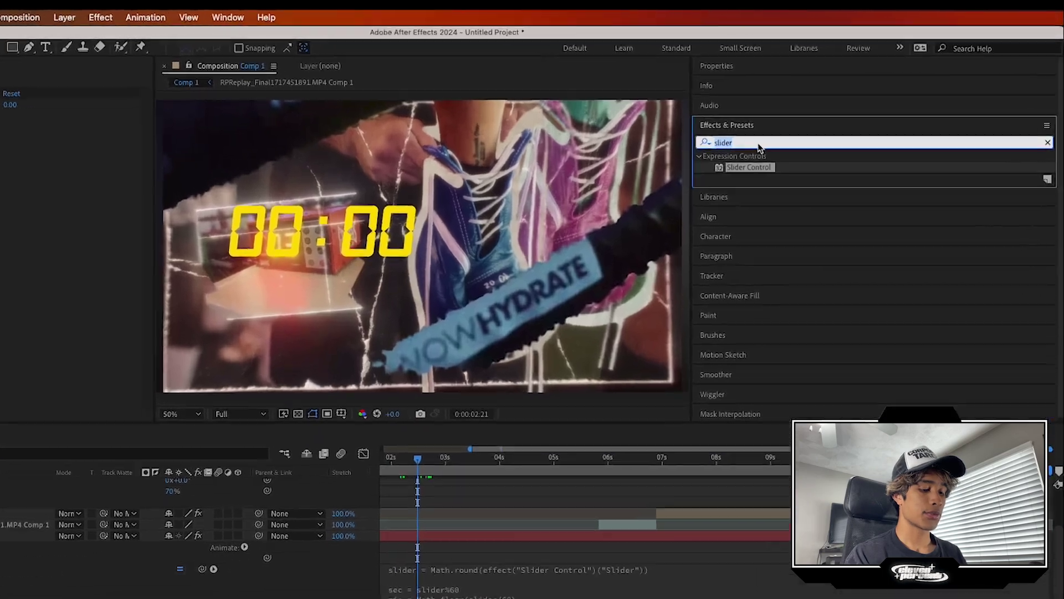
text(g)
text(low)
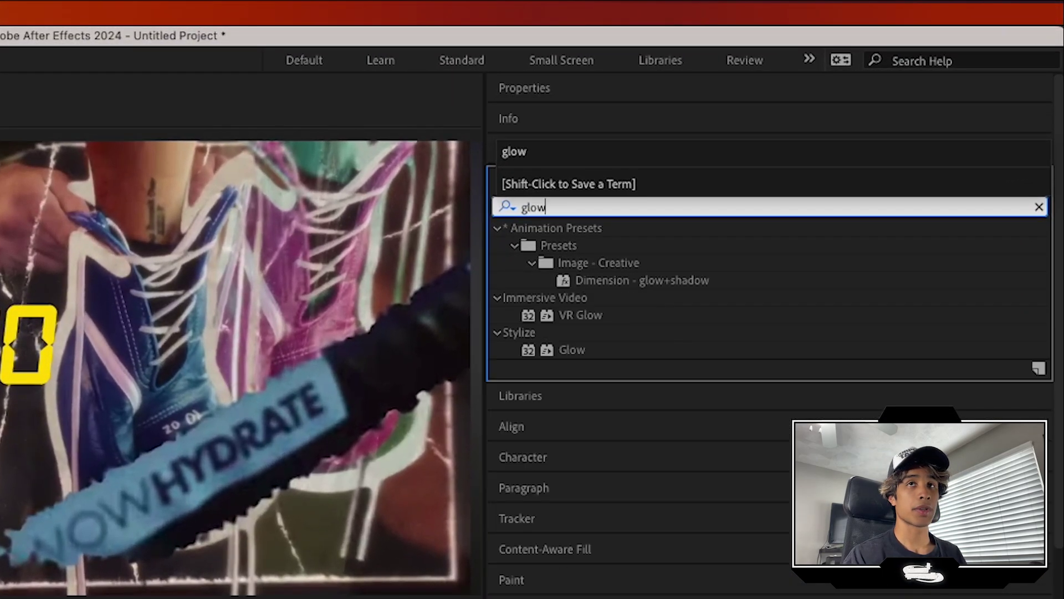
double_click(574, 348)
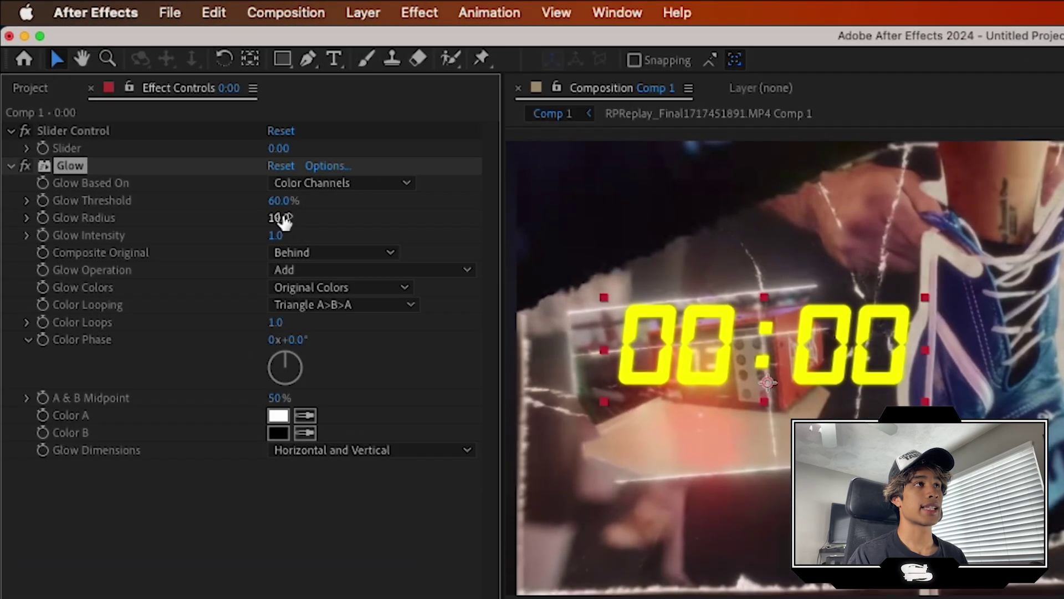
drag(154, 131, 181, 131)
drag(309, 216, 308, 216)
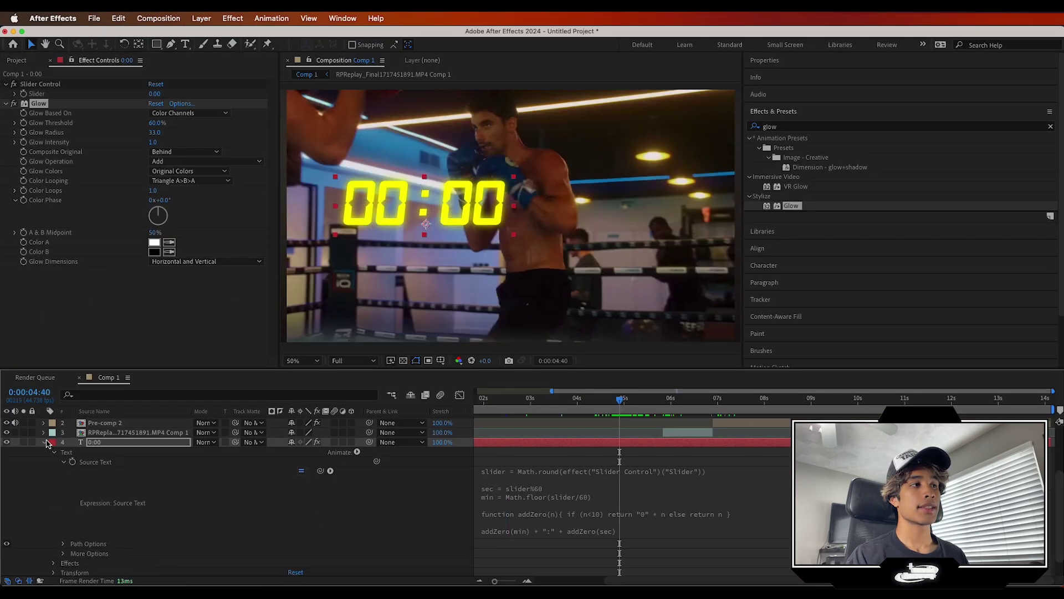
Trim the timer text layer to match the start and end of the short boxing clip directly below it, ending at 0:00:05:37
click(46, 442)
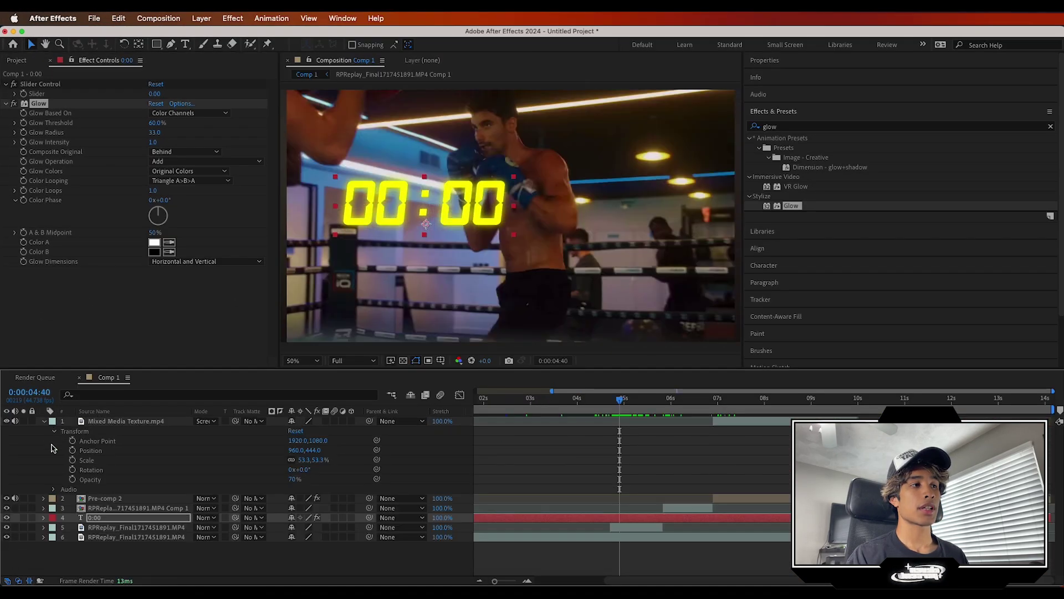
drag(619, 402, 612, 403)
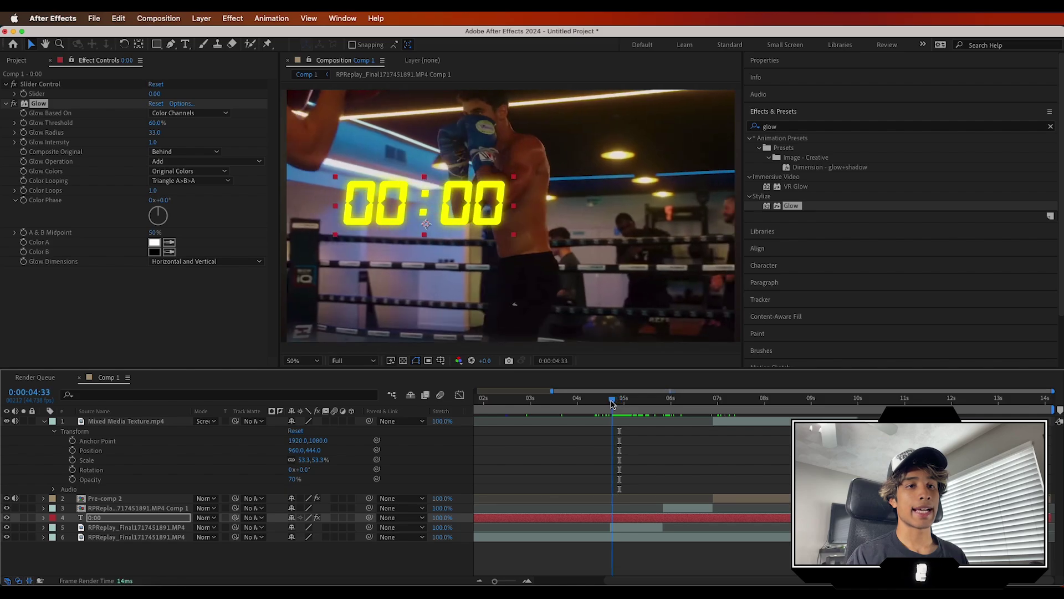
shift+click(617, 525)
key(super+shift+d)
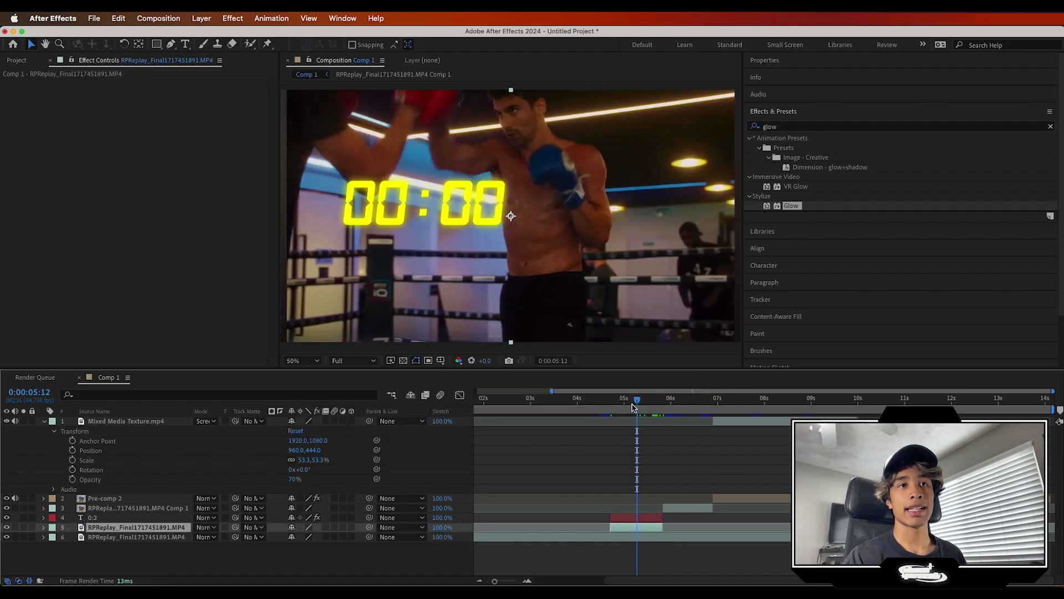
drag(637, 401, 612, 403)
Track the camera motion of the short boxing clip and create a 3D tracker camera from the solve
click(768, 306)
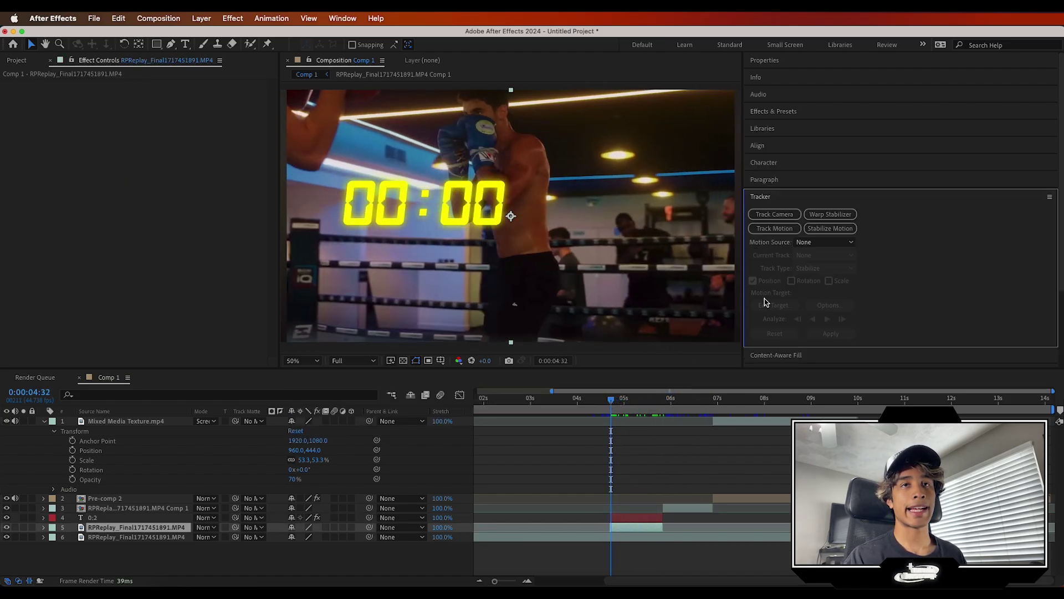
click(775, 214)
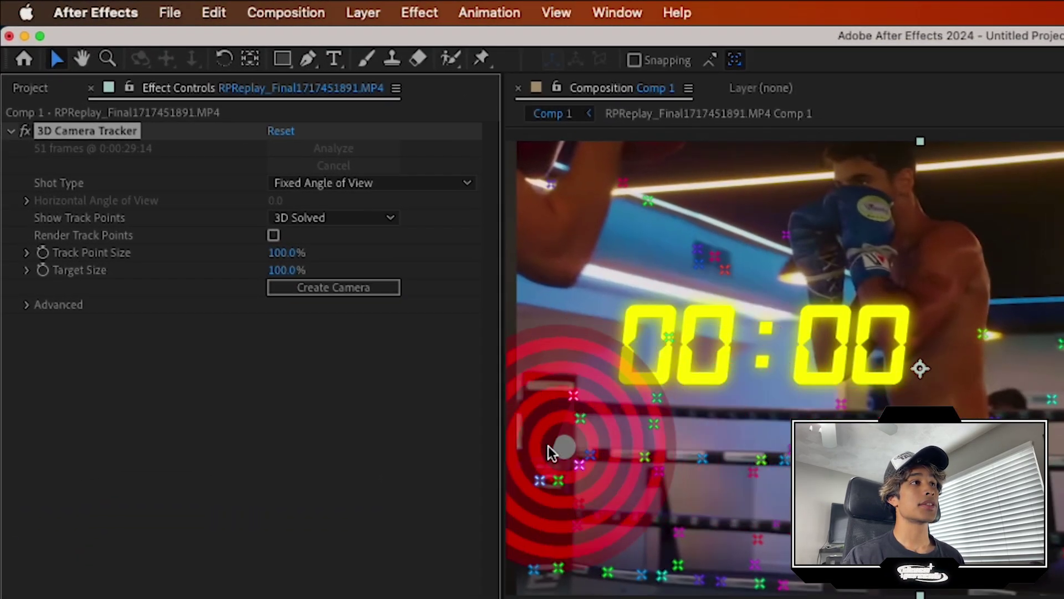
click(317, 288)
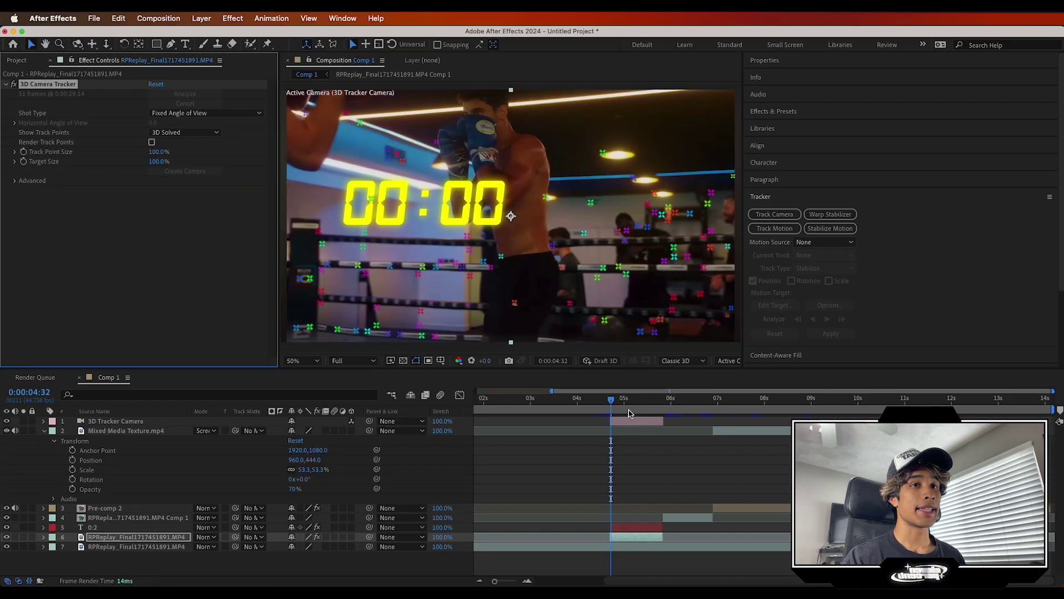
Make the timer text layer 3D, check how it follows the tracked camera, and reposition it in front of the boxer
click(620, 528)
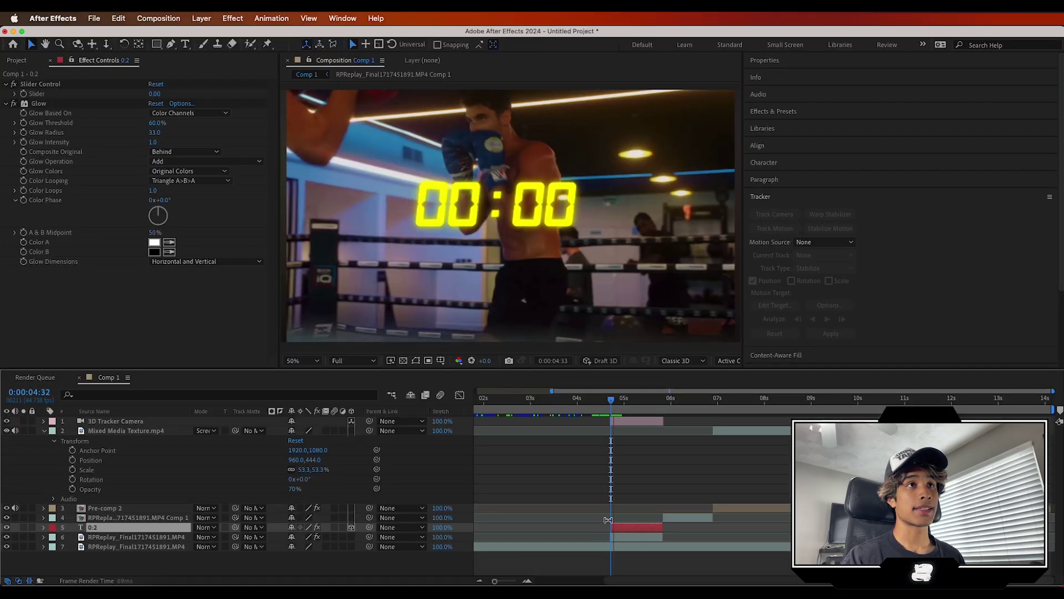
key(space)
drag(656, 400, 618, 398)
click(562, 227)
drag(562, 228, 585, 226)
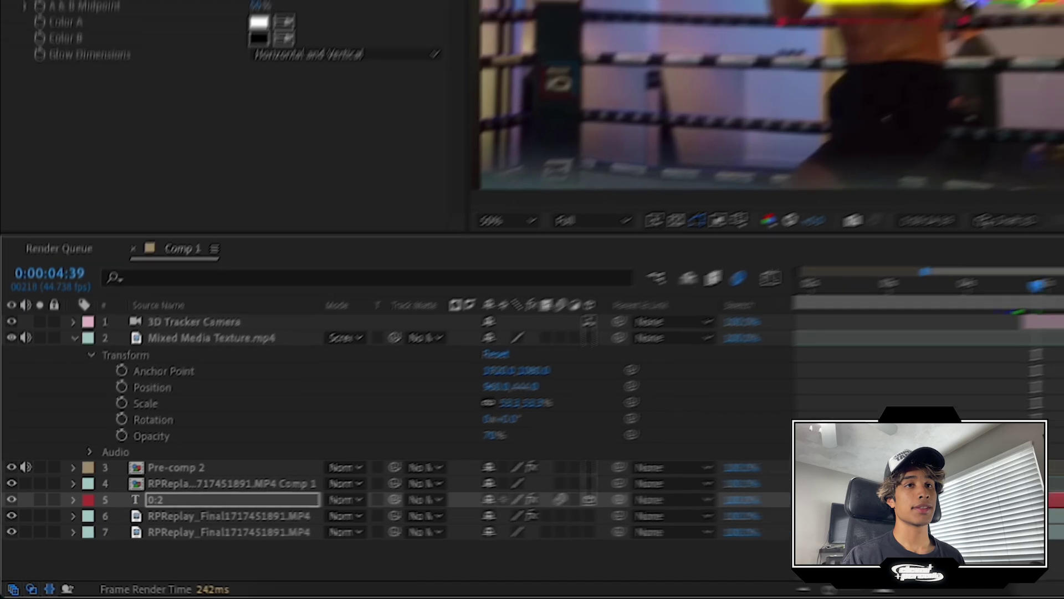
mouse_move(1036, 285)
mouse_down()
mouse_move(1063, 285)
mouse_move(1027, 286)
mouse_up()
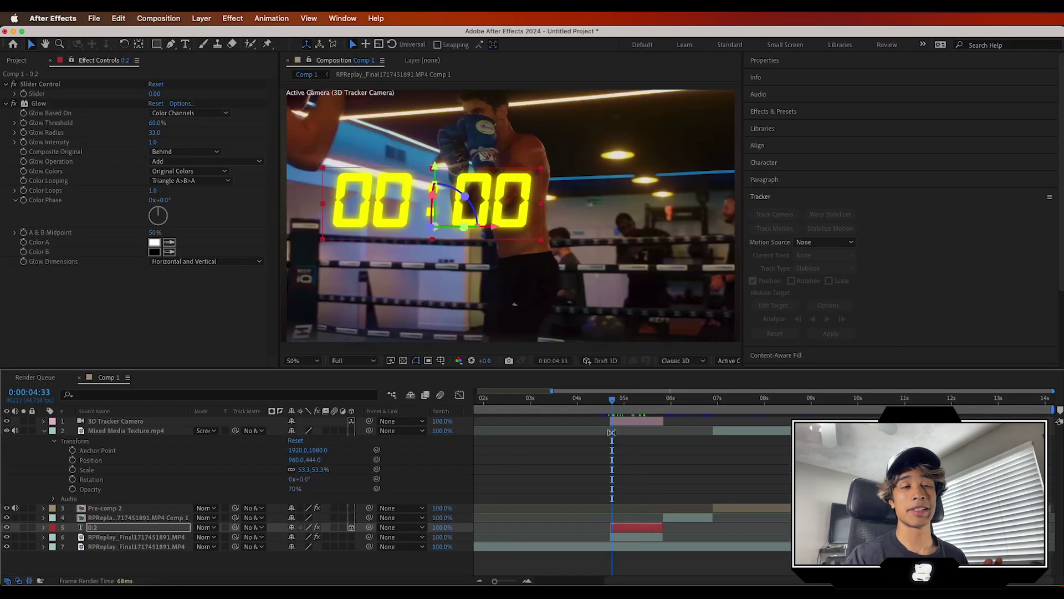
Preview the tracked shot and move the 3D timer text further left in the scene, next to the ring post
key(space)
key(space)
drag(607, 236, 406, 224)
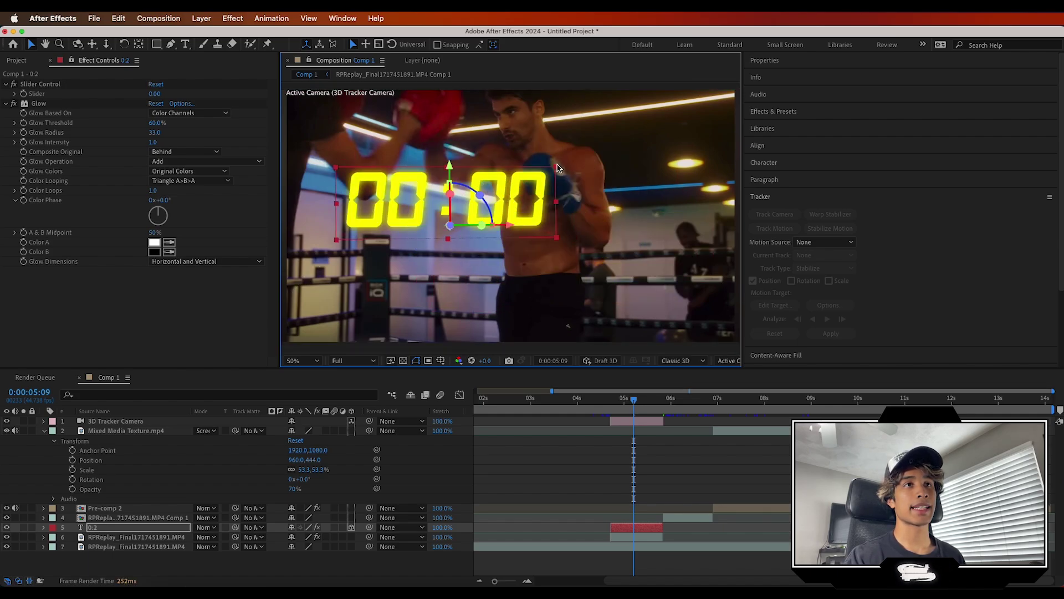
click(613, 399)
key(space)
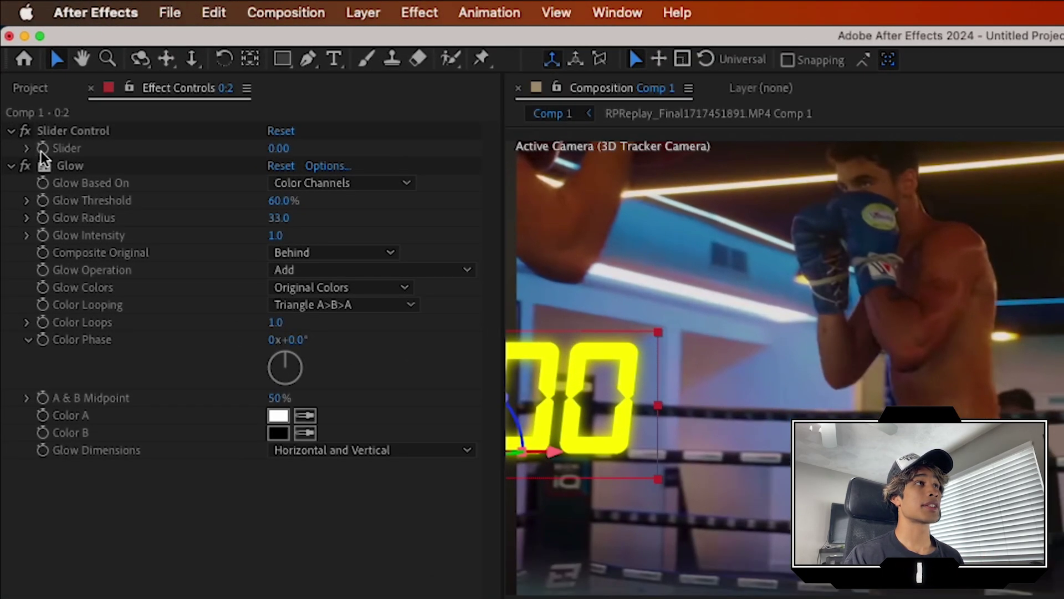
Keyframe the timer's Slider from 0 at 0:00:04:34 to 132 at 0:00:05:33
click(42, 151)
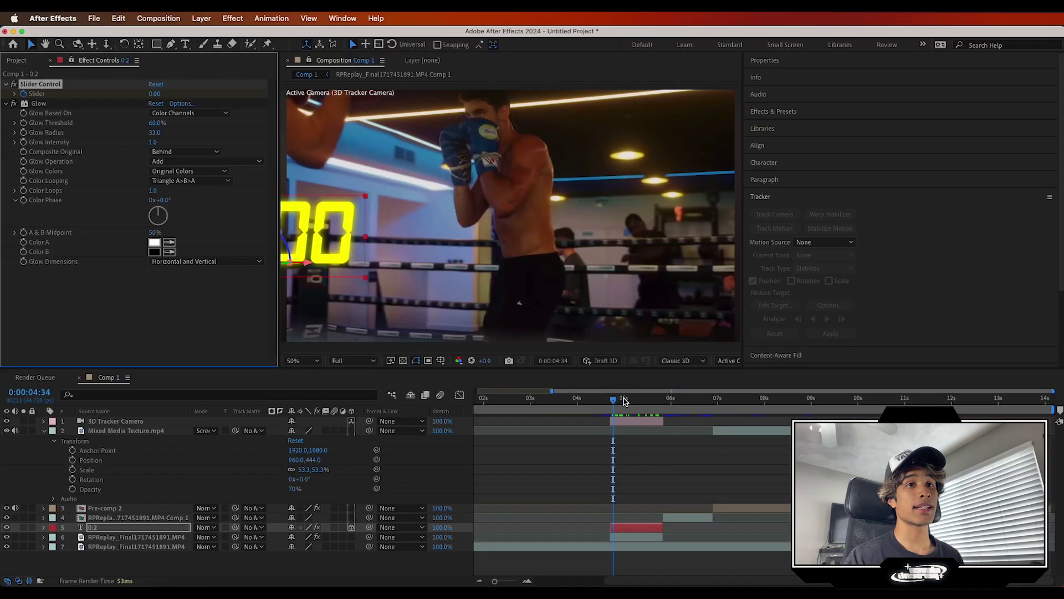
drag(616, 400, 661, 404)
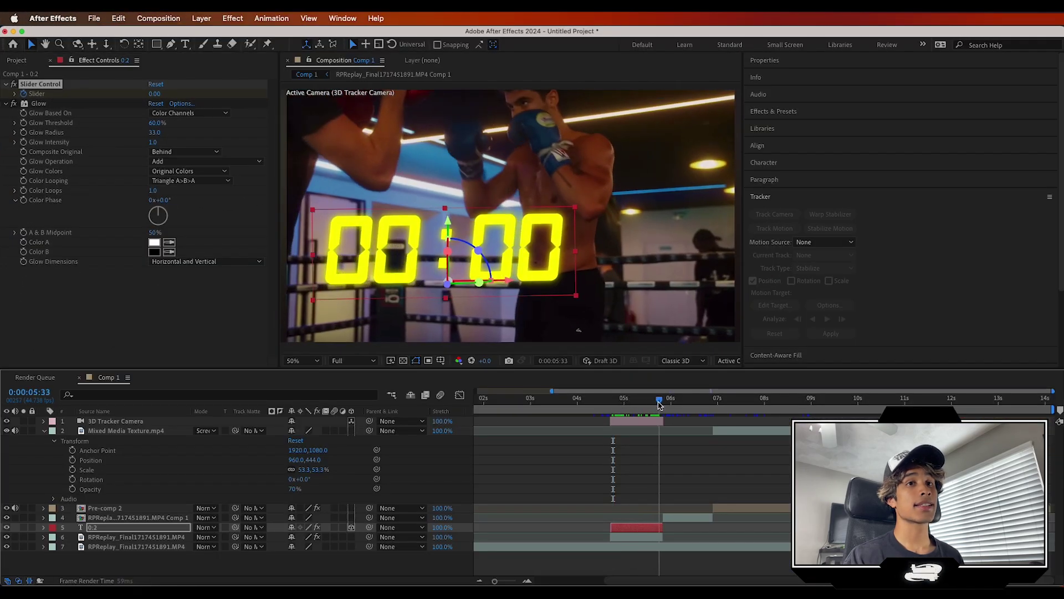
drag(153, 94, 191, 92)
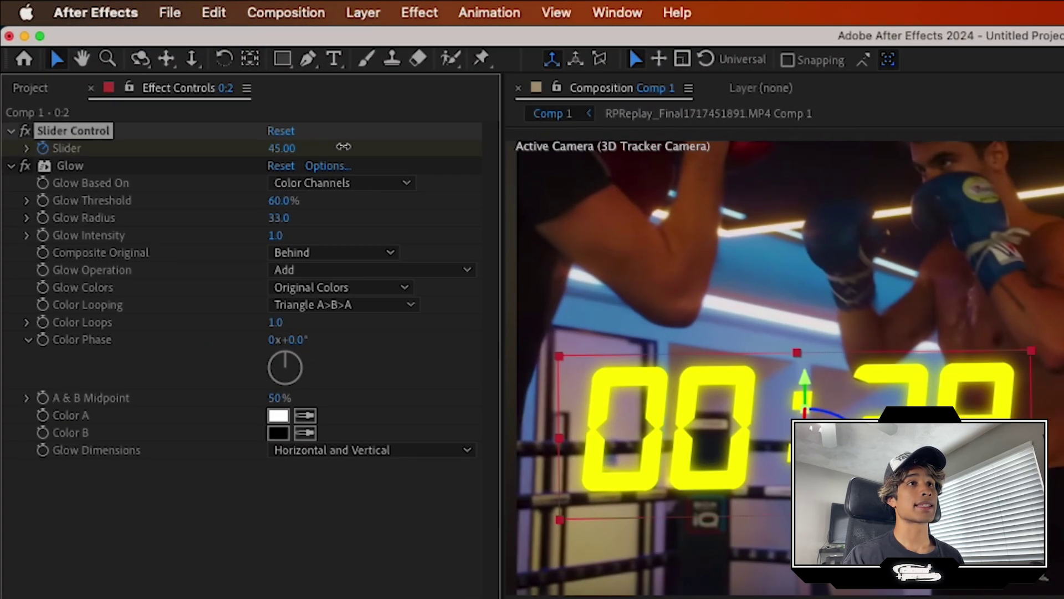
drag(343, 146, 411, 142)
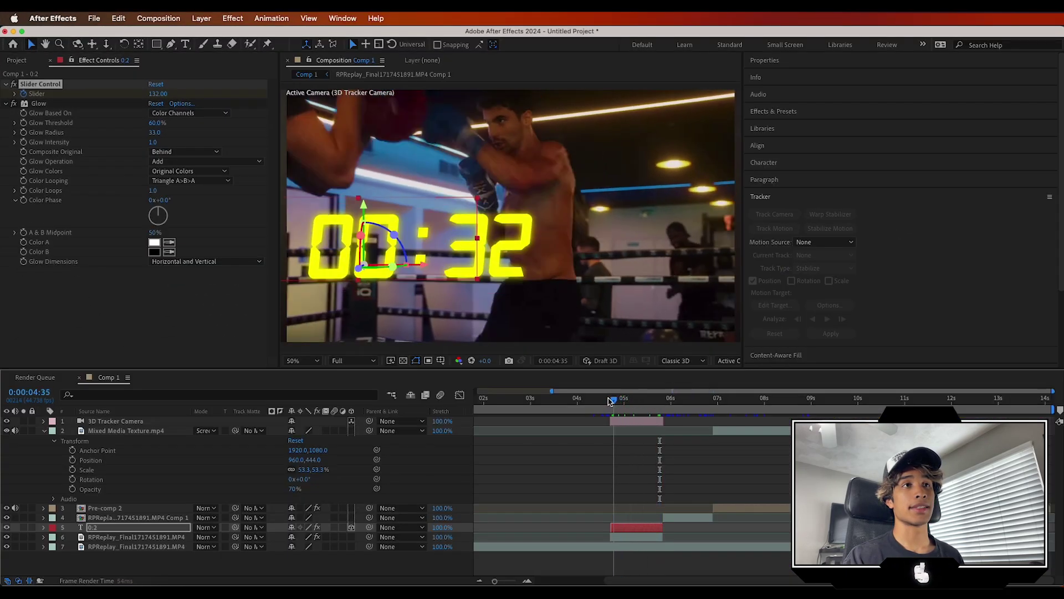
Play back the animated timer shot from 0:00:04:30 and the face-off section from 0:00:06:44
drag(610, 401, 608, 401)
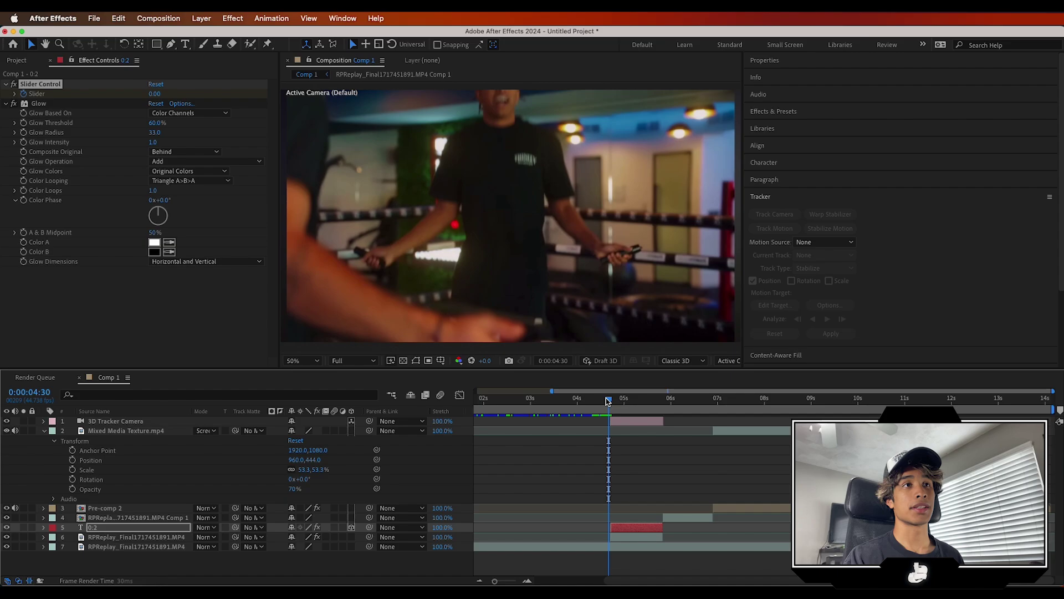
key(space)
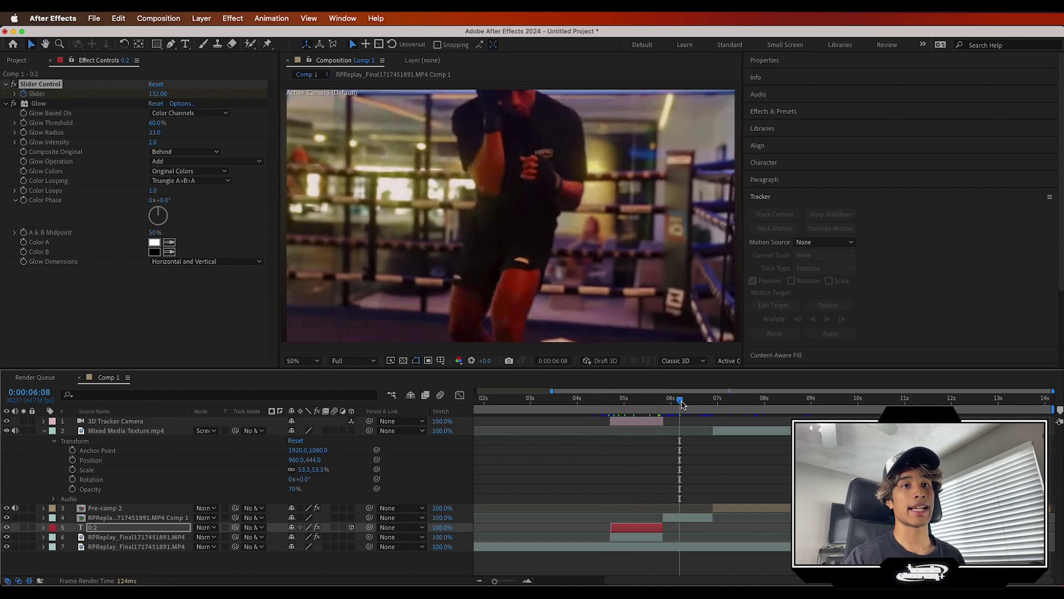
click(619, 399)
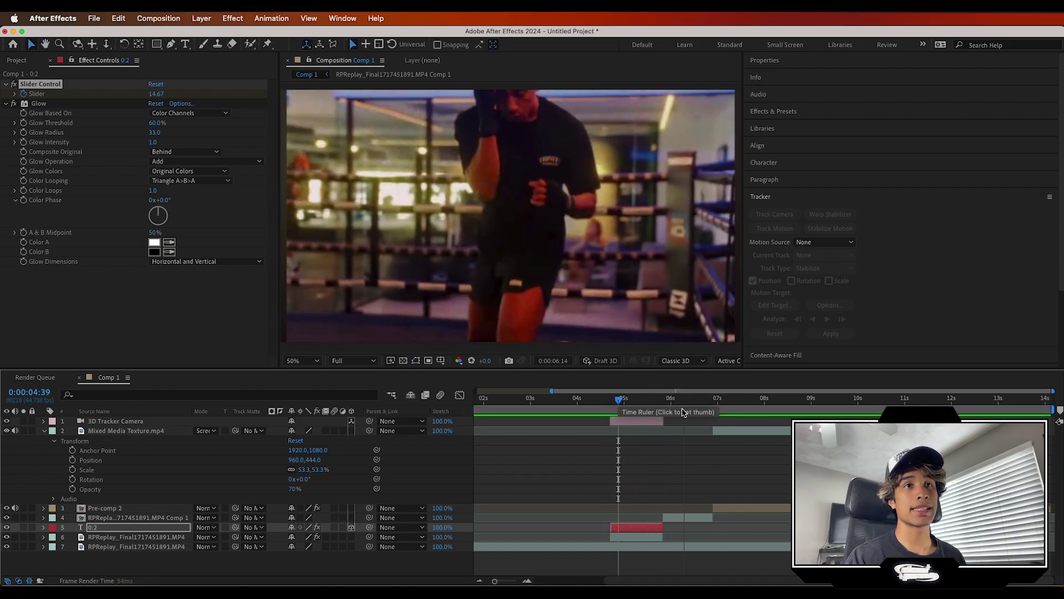
key(space)
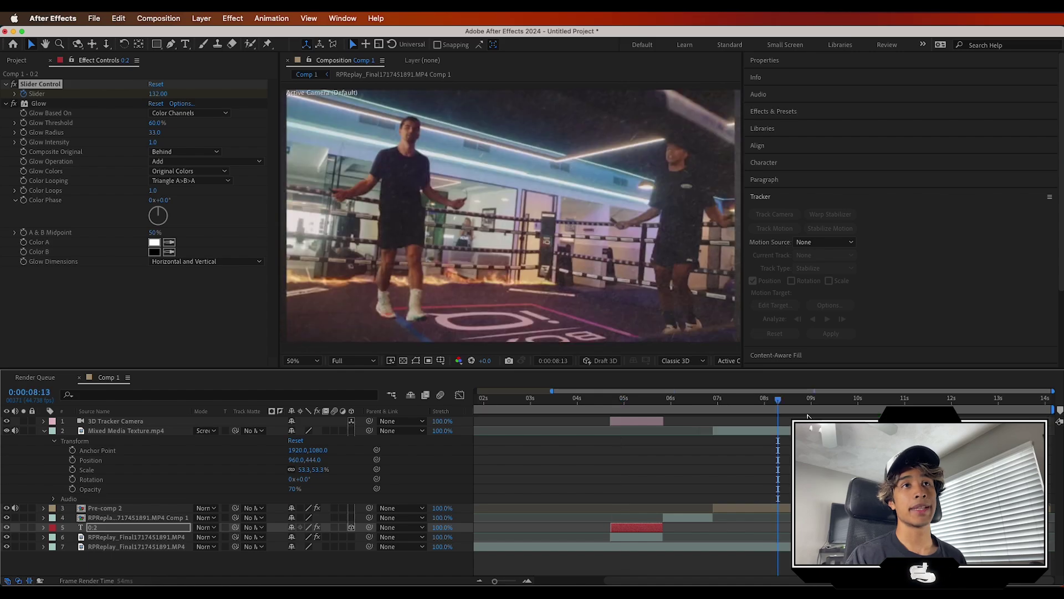
drag(780, 401, 718, 400)
key(space)
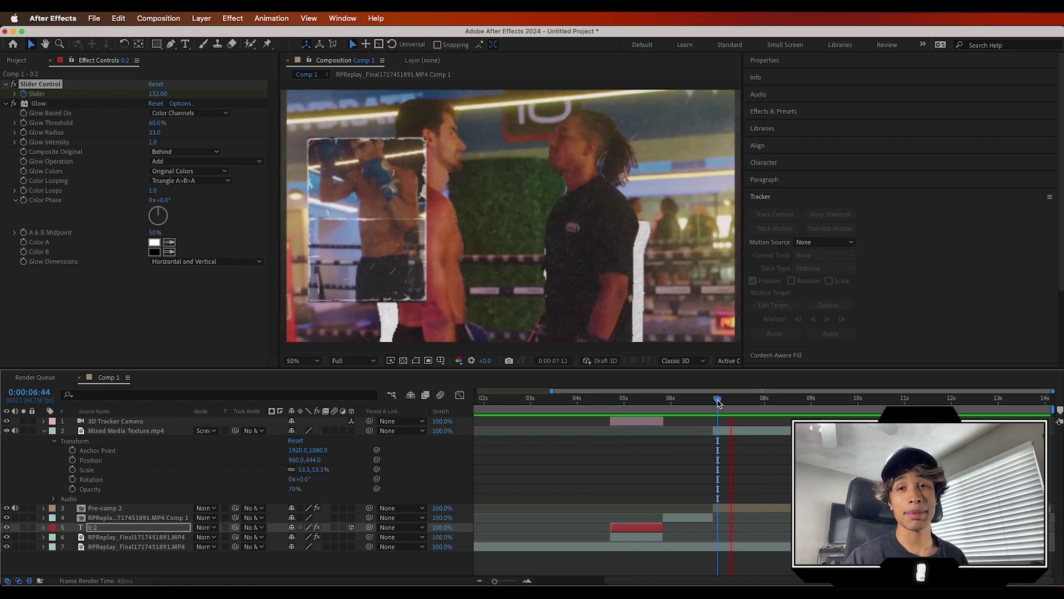
key(space)
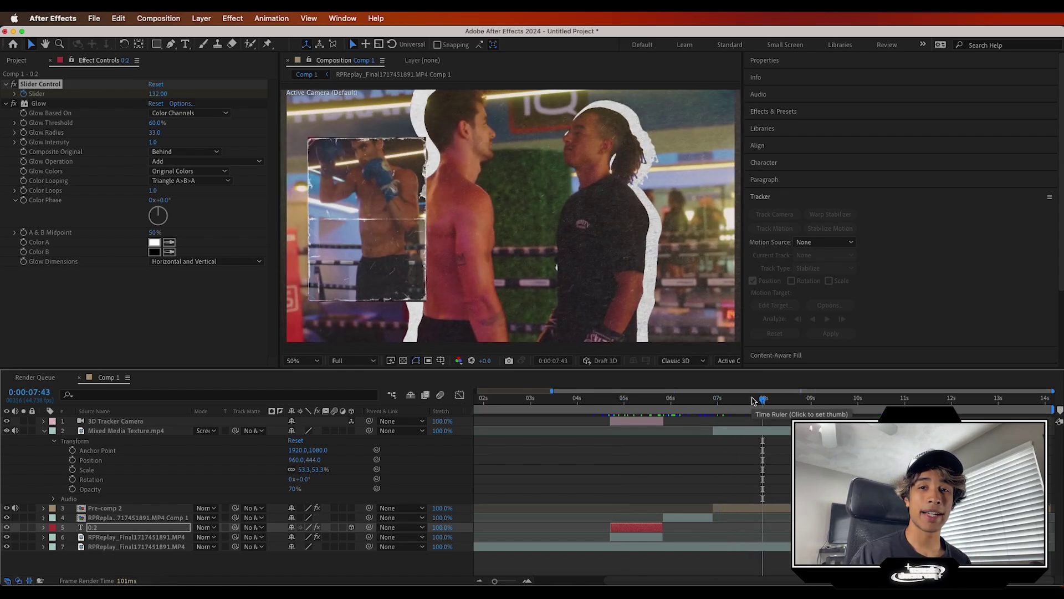